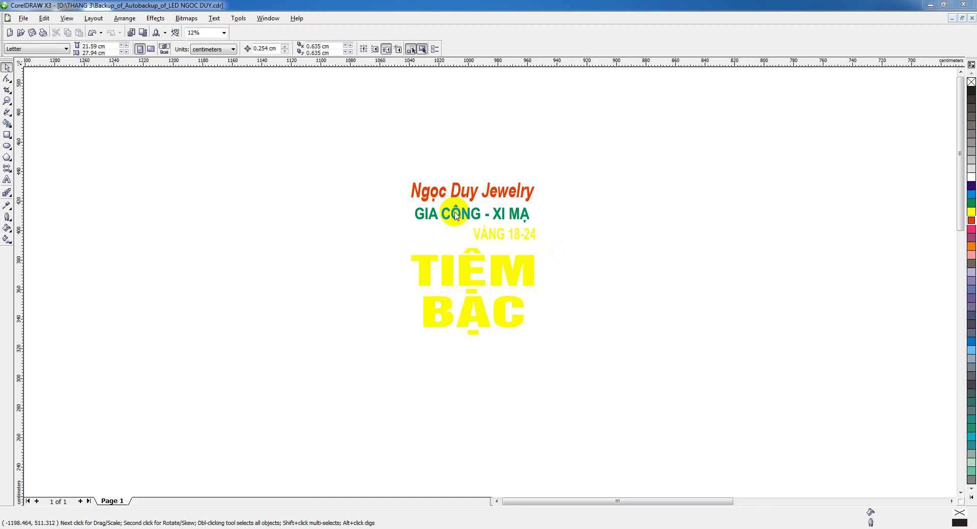
# - Draw a rectangle around the sign text and resize it to a 105 × 105 cm square
pyautogui.click(7, 135)
pyautogui.moveTo(370, 149); pyautogui.dragTo(560, 383)
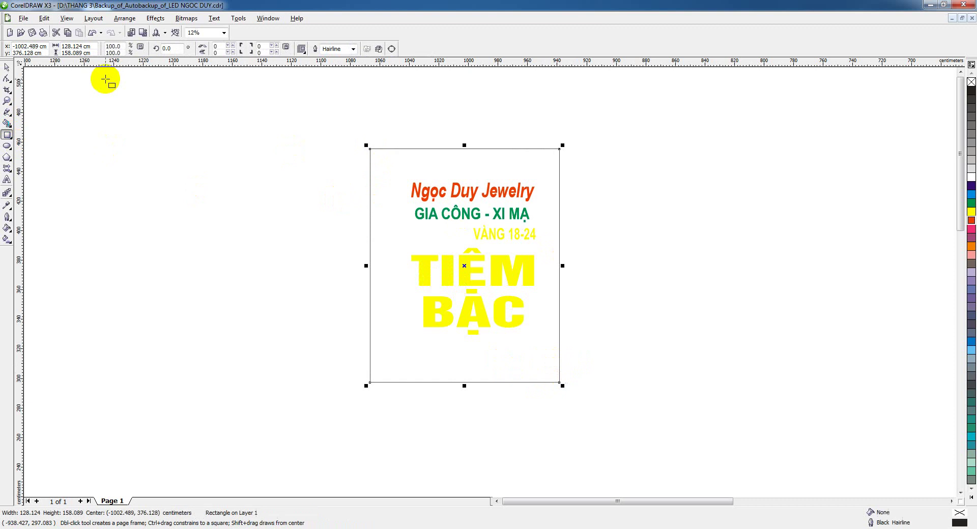
pyautogui.click(6, 68)
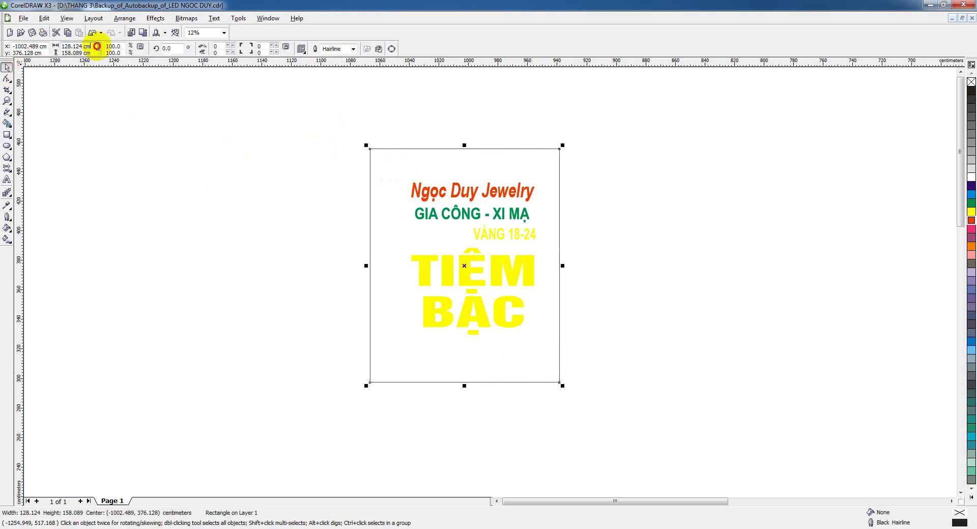
pyautogui.click(96, 46)
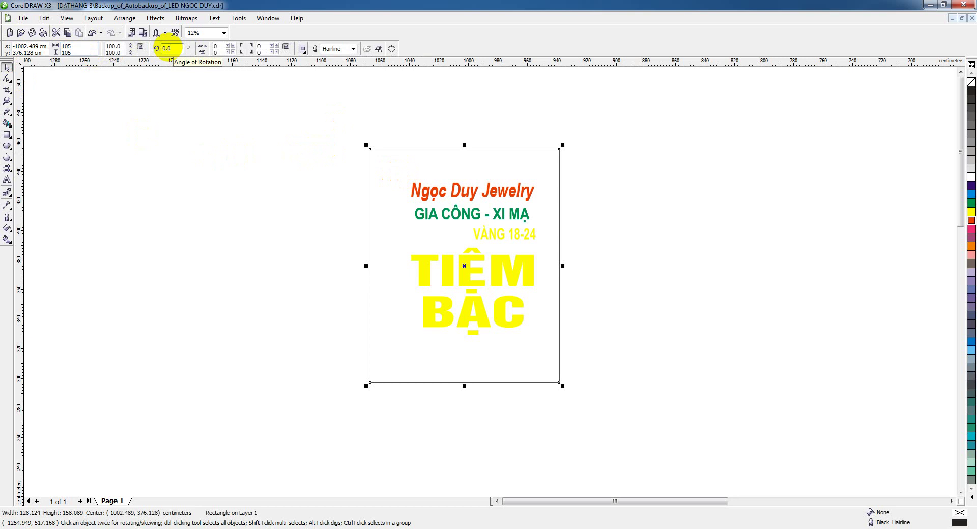
pyautogui.click(167, 48)
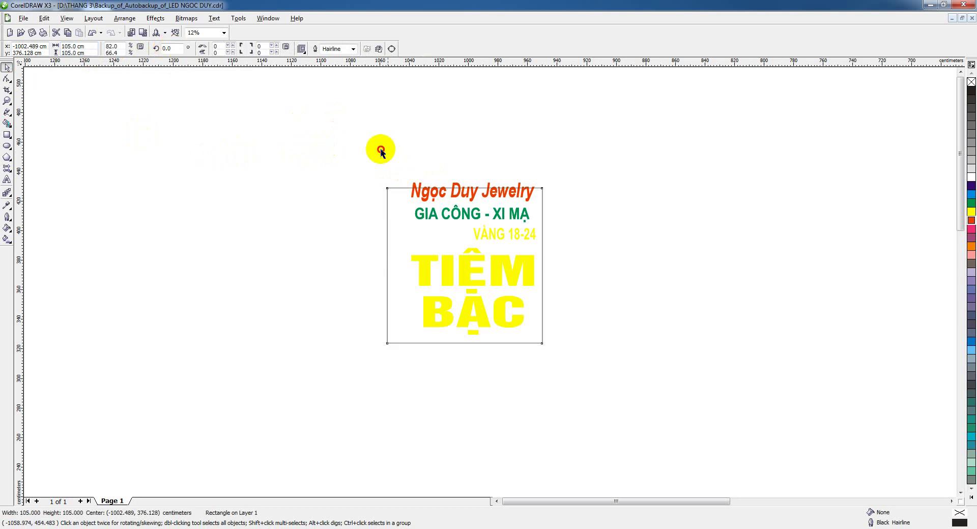
# - Scale all five text lines down together to about 76 × 91 cm so they fit inside the square
pyautogui.moveTo(382, 150); pyautogui.dragTo(566, 348)
pyautogui.moveTo(582, 139); pyautogui.dragTo(395, 353)
pyautogui.moveTo(538, 179); pyautogui.dragTo(524, 196)
pyautogui.scroll(2, 485, 269)
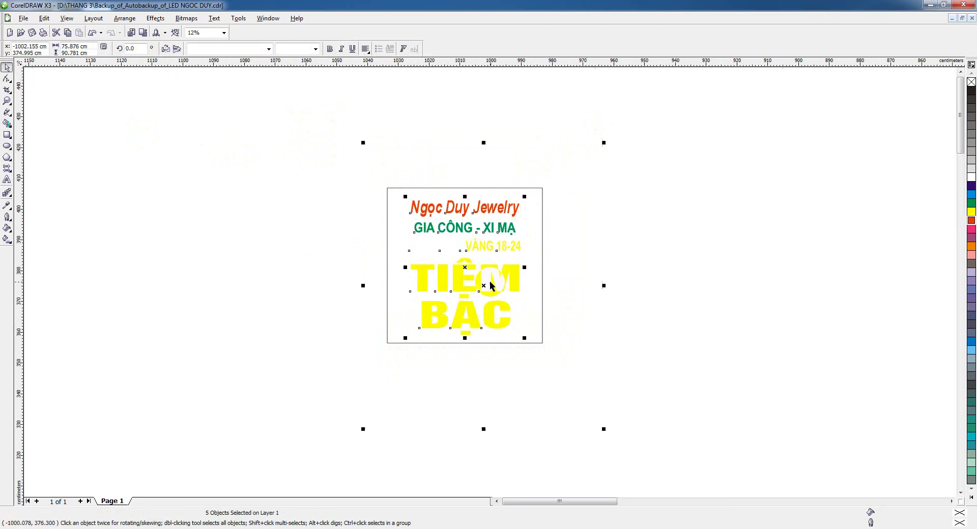
# - Give the "BẠCH KIM - VÀNG 18-24" text line a black outline
pyautogui.moveTo(199, 198); pyautogui.dragTo(631, 288)
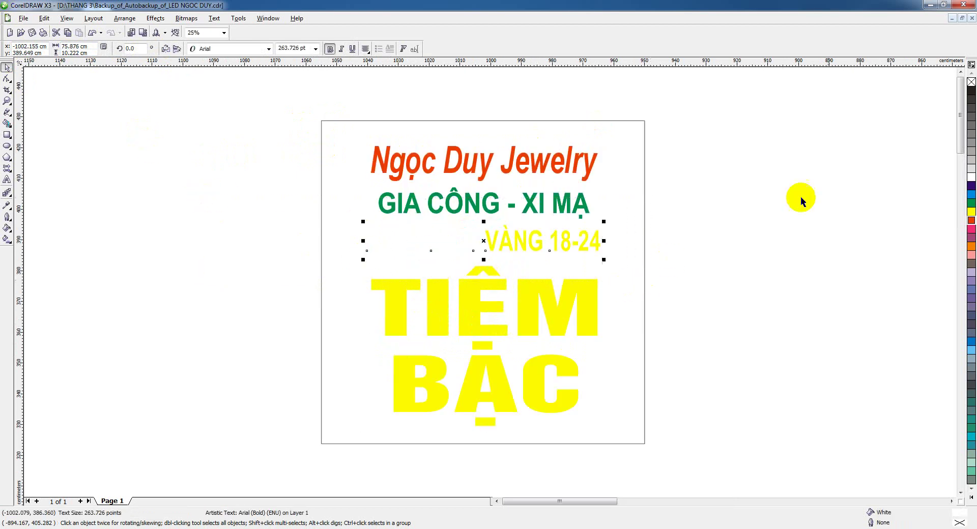
pyautogui.rightClick(972, 92)
pyautogui.click(633, 223)
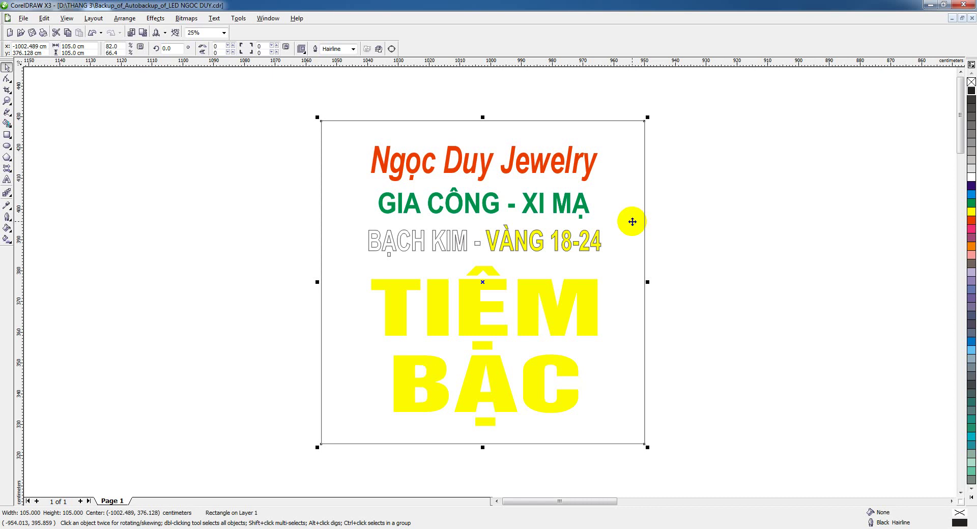
pyautogui.click(683, 235)
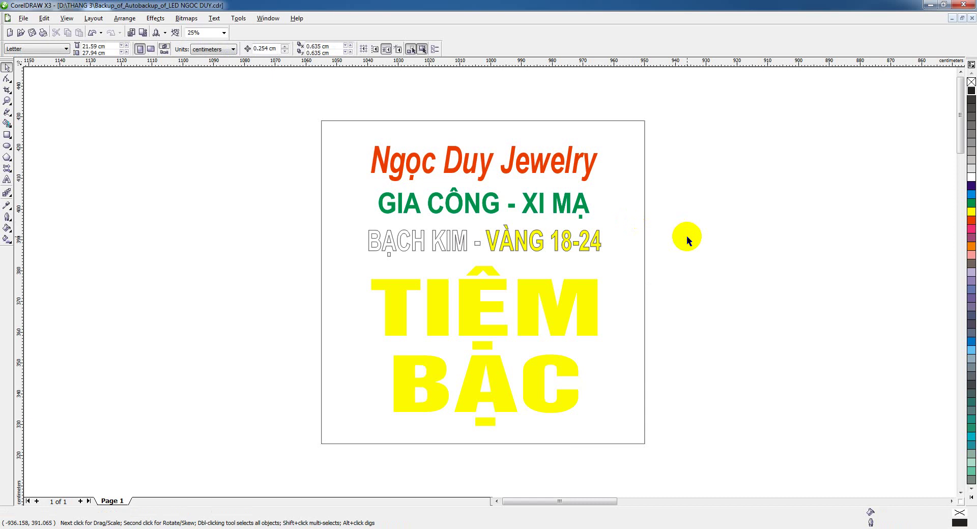
# - Change the font of the upper three text lines to UTM HelvetIns, matching the "TIỆM" line
pyautogui.click(579, 315)
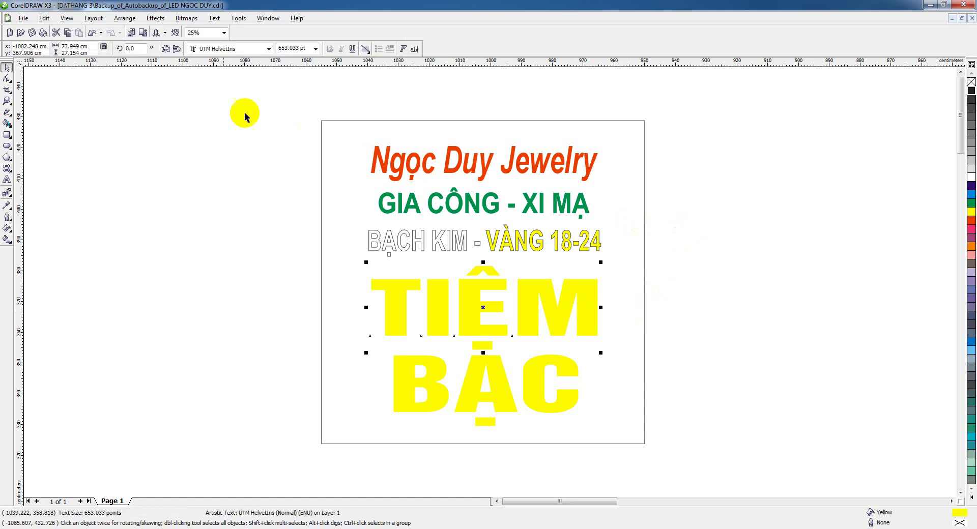
pyautogui.moveTo(215, 111)
pyautogui.mouseDown()
pyautogui.moveTo(589, 267)
pyautogui.moveTo(622, 300)
pyautogui.mouseUp()
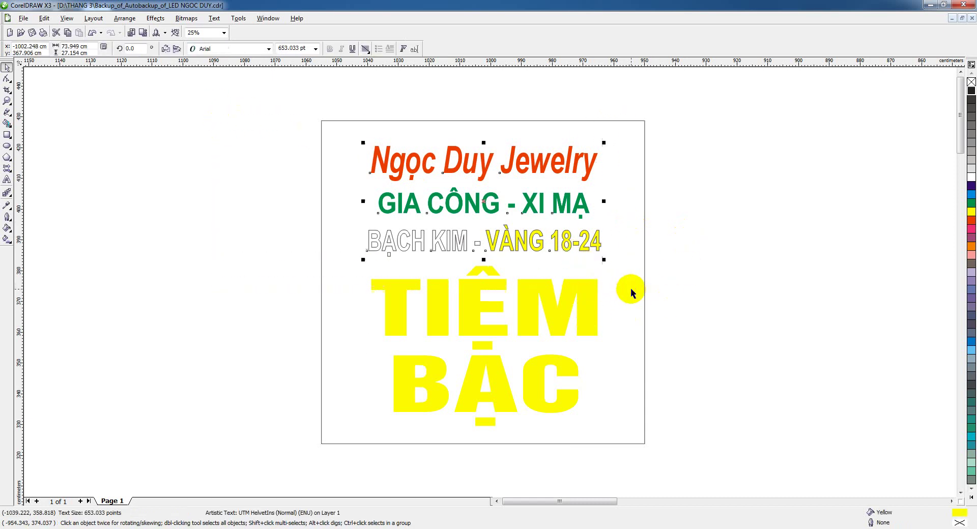
pyautogui.click(218, 49)
pyautogui.click(228, 72)
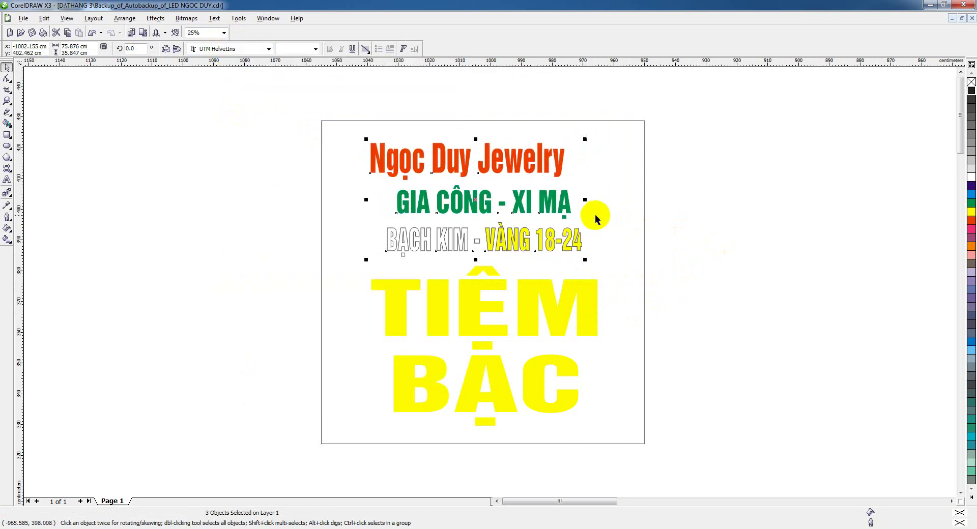
# - Enlarge the upper three text lines and centre them horizontally on the square
pyautogui.moveTo(585, 200); pyautogui.dragTo(615, 195)
pyautogui.hotkey('ctrl', 'a')
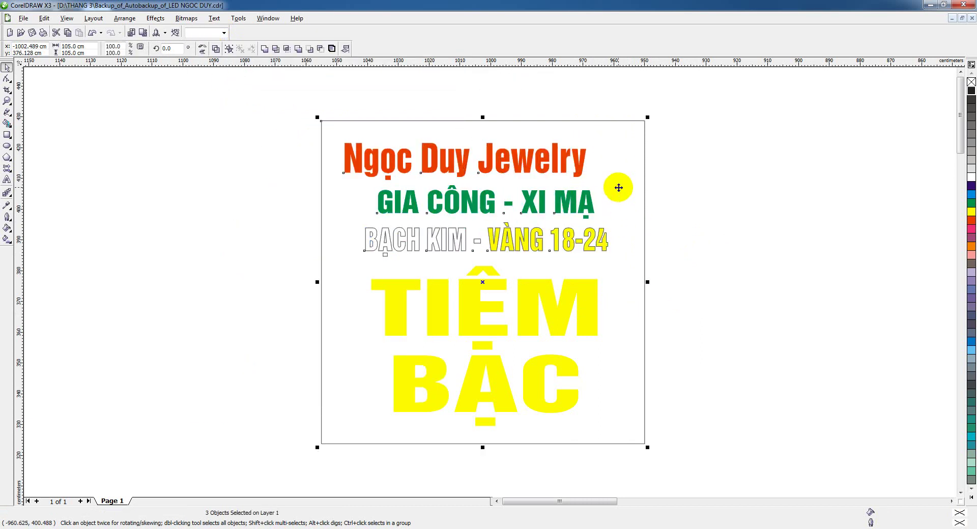
pyautogui.click(670, 223)
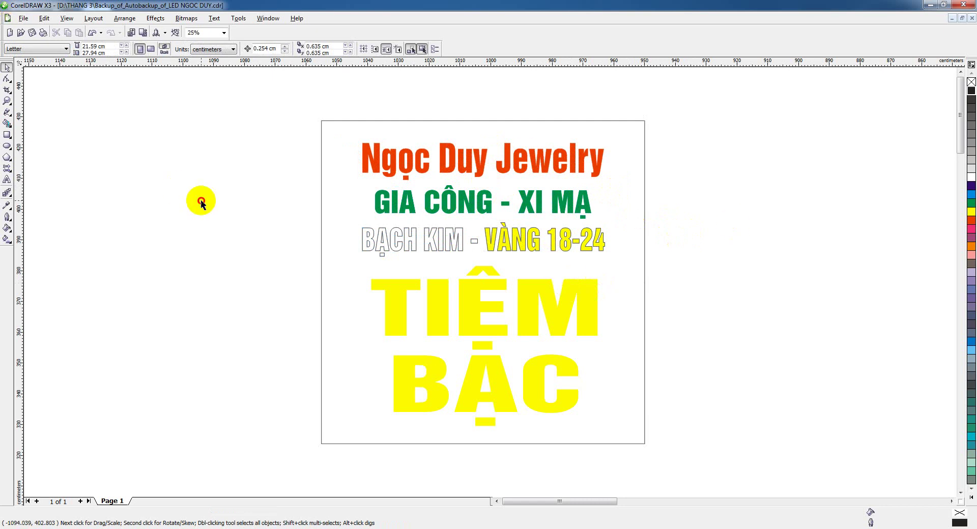
# - Draw a circle about 3.8 cm in diameter outside the sign and move it farther away from the square
pyautogui.click(7, 147)
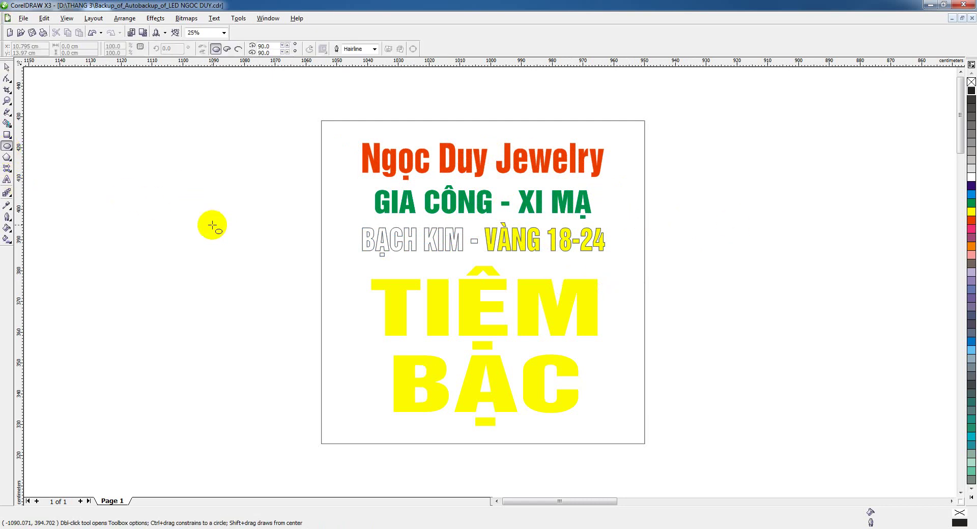
pyautogui.moveTo(212, 224)
pyautogui.mouseDown()
pyautogui.moveTo(227, 244)
pyautogui.moveTo(224, 237)
pyautogui.mouseUp()
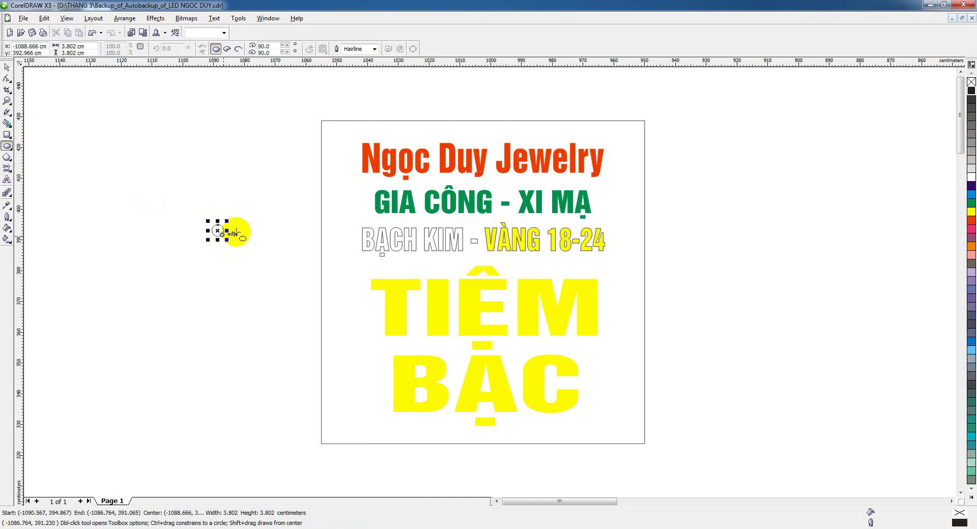
pyautogui.scroll(1, 236, 231)
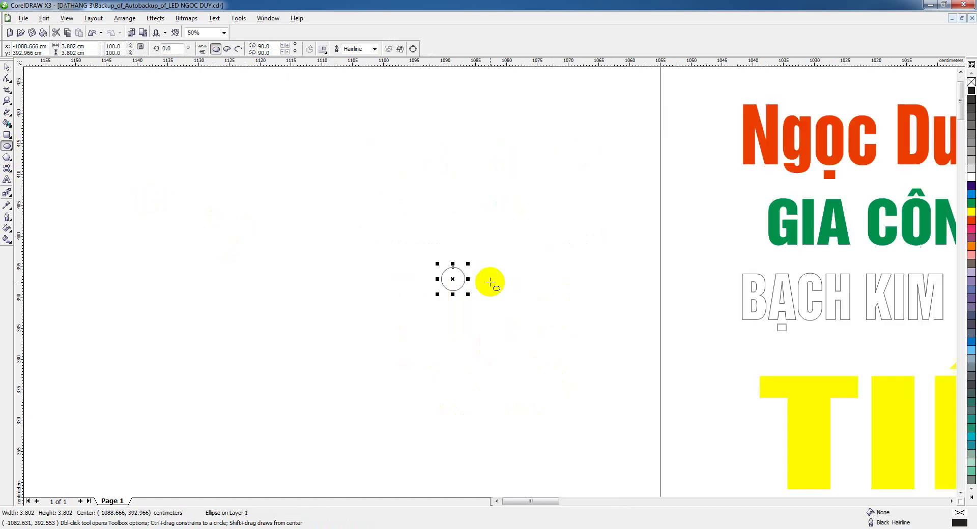
pyautogui.click(6, 67)
pyautogui.moveTo(452, 279); pyautogui.dragTo(345, 271)
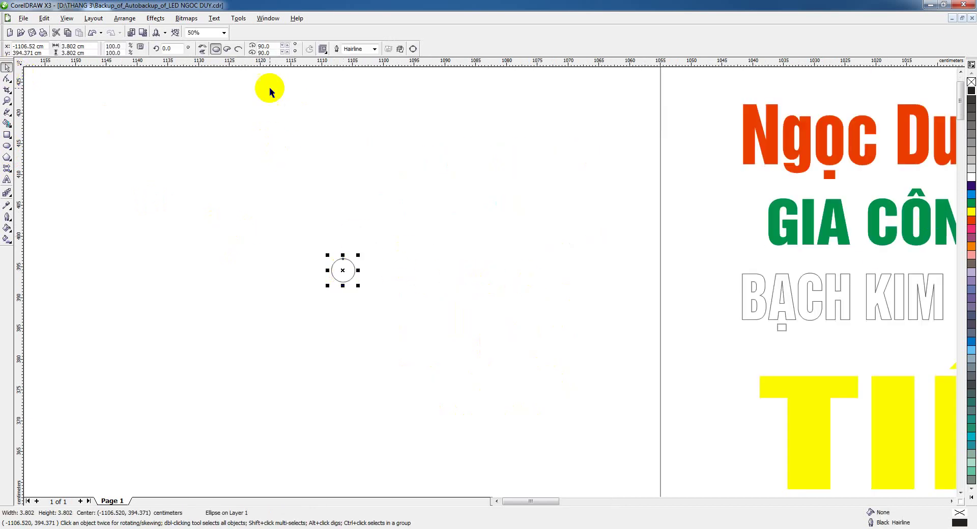
# - Lock the circle's proportions and resize it to 0.48 cm in diameter
pyautogui.click(144, 148)
pyautogui.moveTo(290, 225); pyautogui.dragTo(392, 312)
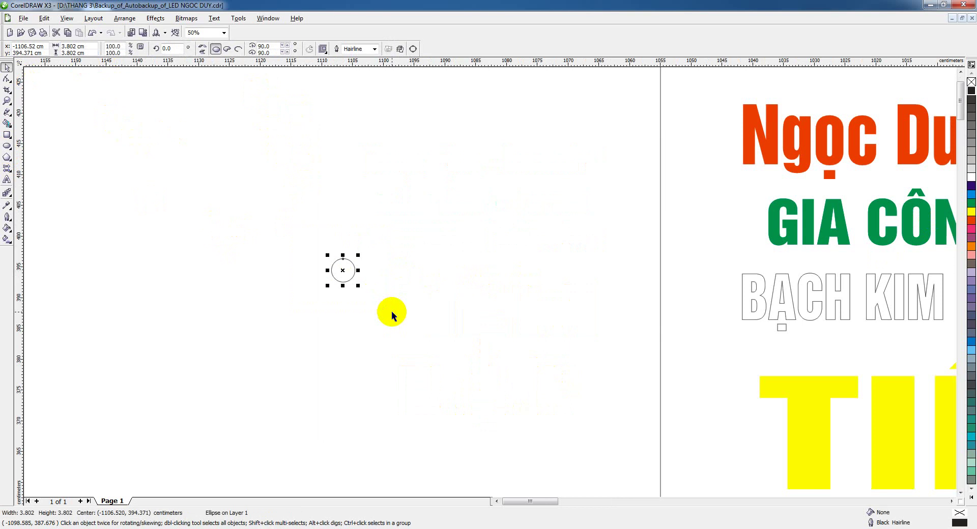
pyautogui.click(80, 46)
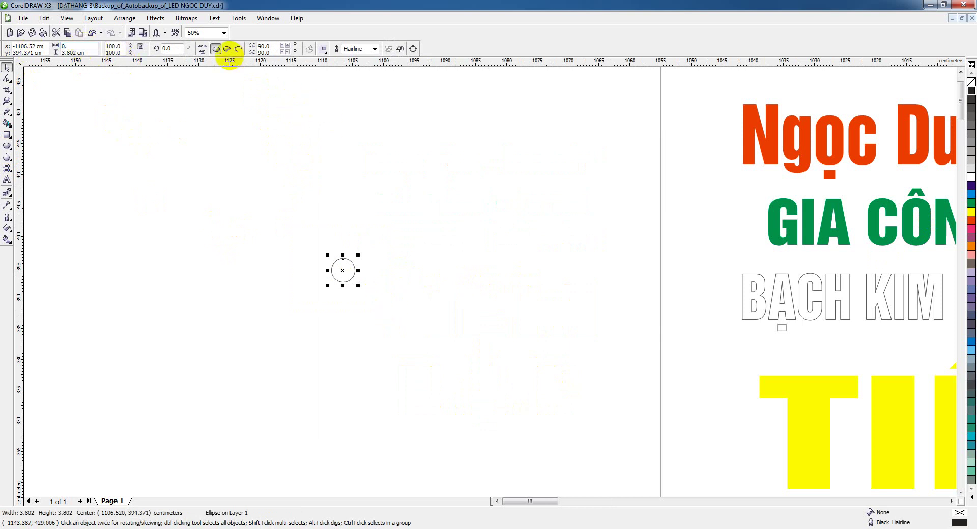
pyautogui.press('Return')
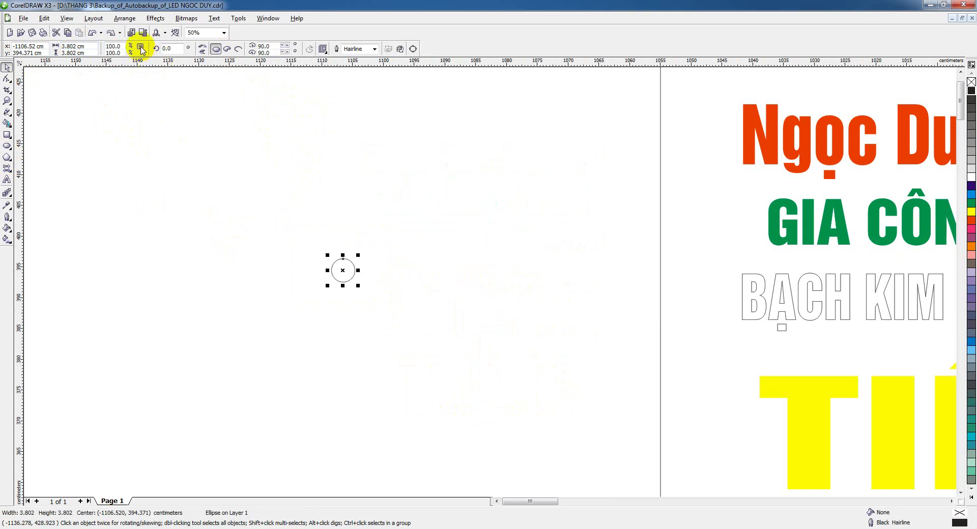
pyautogui.moveTo(95, 52); pyautogui.dragTo(45, 53)
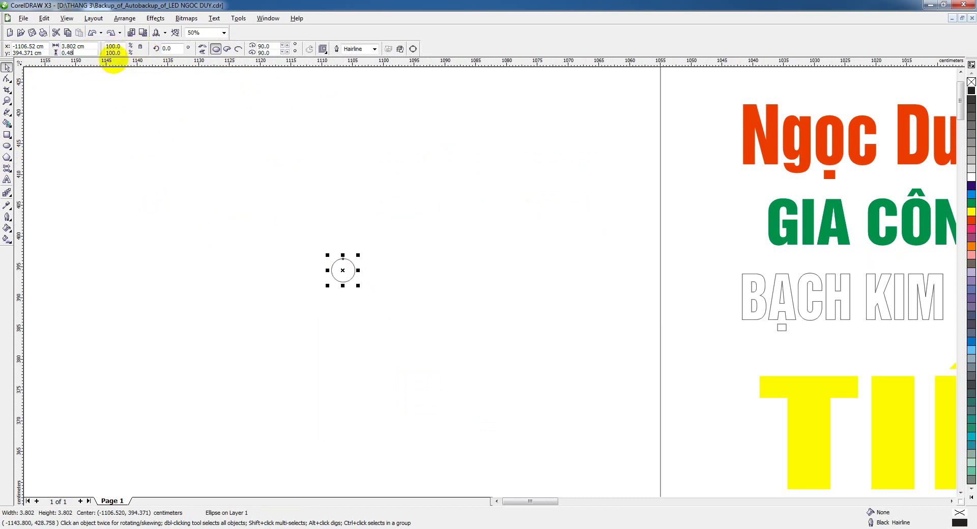
pyautogui.press('Return')
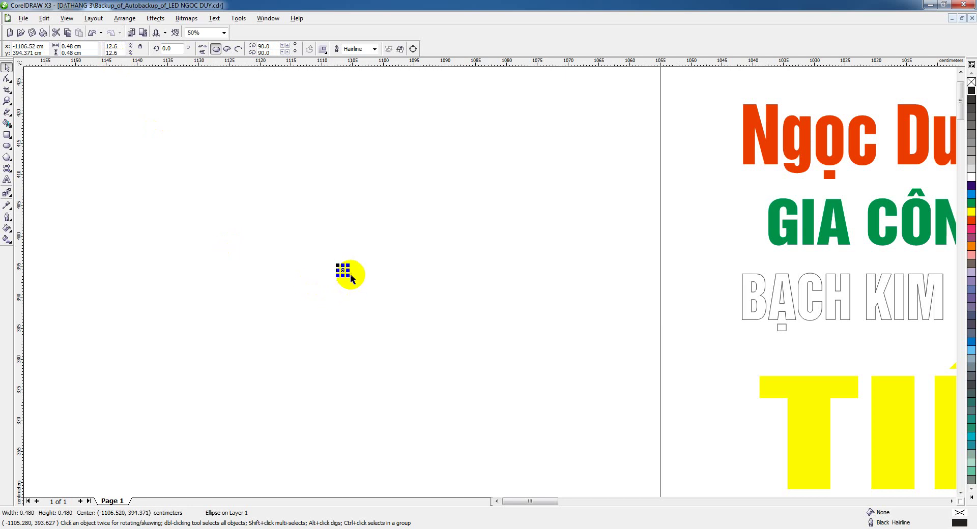
# - Copy the small circle about 6.3 cm to the right and blend the two circles with 20 steps
pyautogui.scroll(3, 490, 281)
pyautogui.moveTo(460, 275); pyautogui.dragTo(616, 275)
pyautogui.click(8, 193)
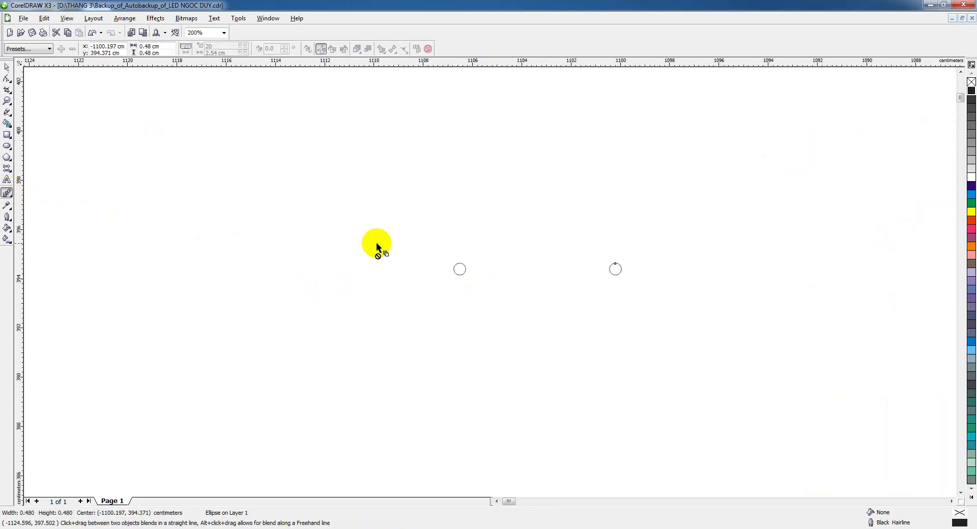
pyautogui.moveTo(465, 269); pyautogui.dragTo(616, 270)
pyautogui.click(7, 68)
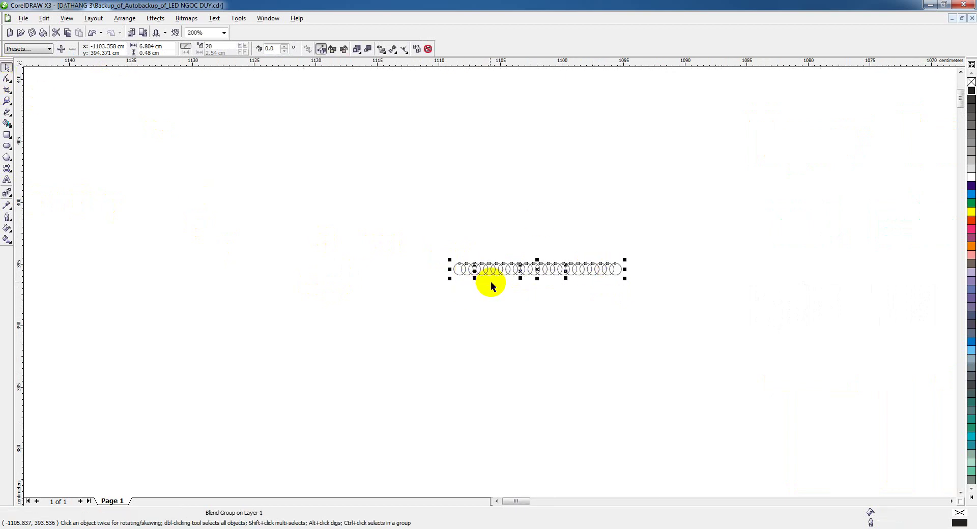
# - Move the circle blend beside the sign and duplicate it downward at about 6.9 cm spacing into a column of eight rows
pyautogui.scroll(-2, 492, 286)
pyautogui.scroll(-1, 488, 283)
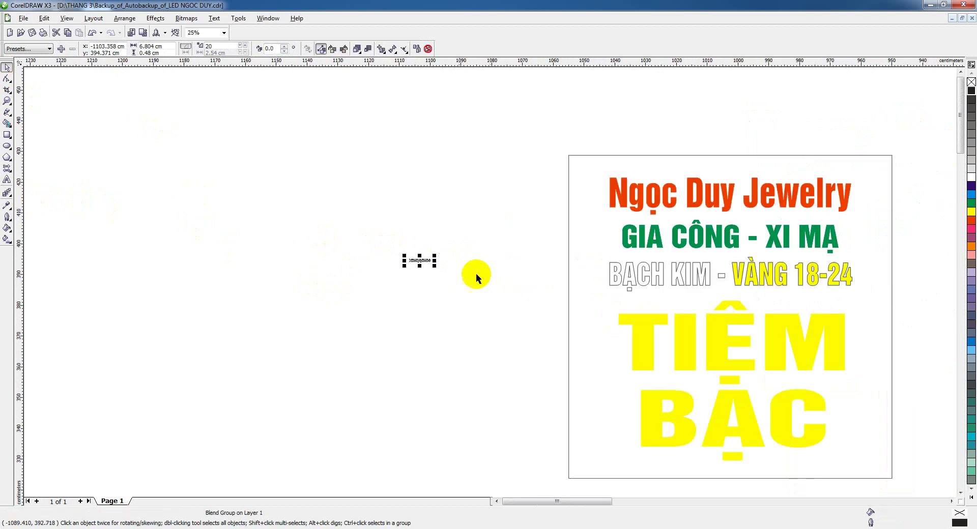
pyautogui.moveTo(387, 234); pyautogui.dragTo(474, 295)
pyautogui.moveTo(423, 263); pyautogui.dragTo(528, 209)
pyautogui.rightClick(529, 210)
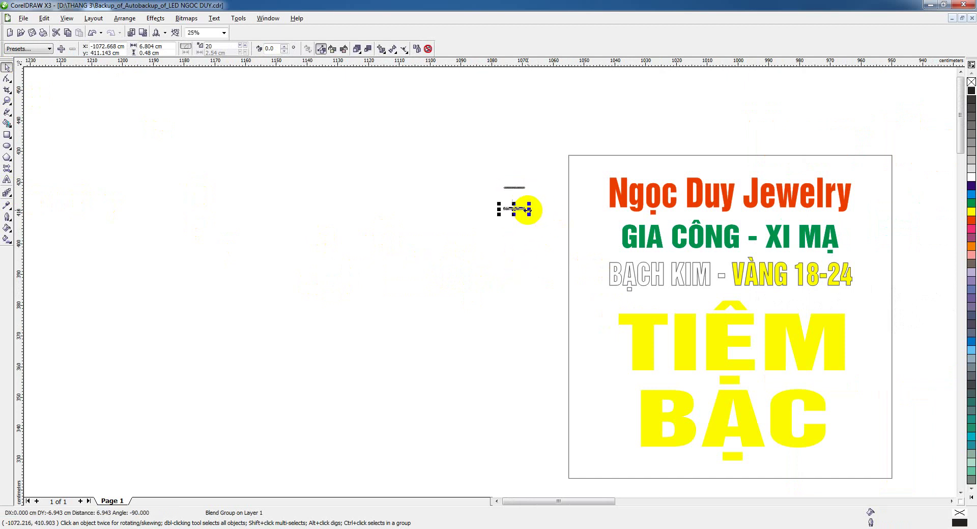
pyautogui.hotkey('ctrl', 'r')
pyautogui.hotkey('ctrl', 'r')
pyautogui.hotkey('ctrl', 'r')
pyautogui.hotkey('ctrl', 'r')
pyautogui.hotkey('ctrl', 'r')
pyautogui.hotkey('ctrl', 'r')
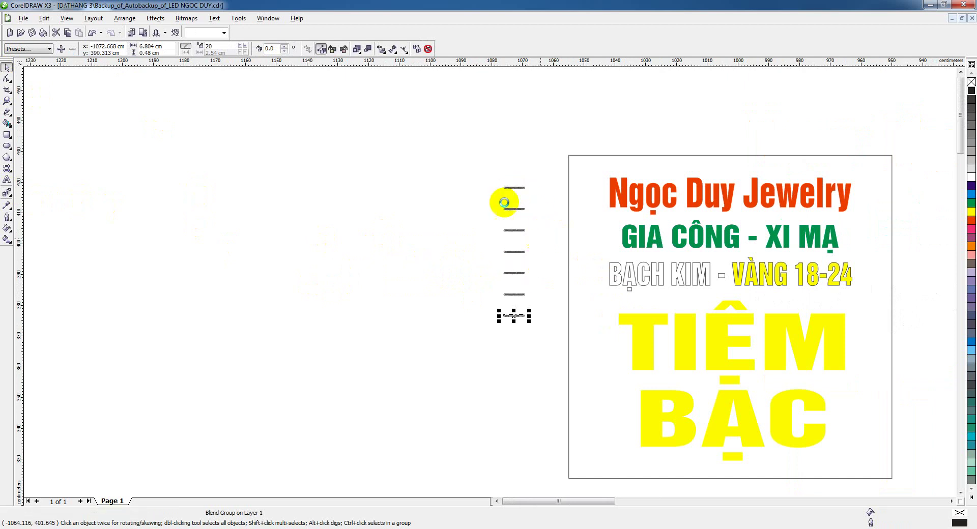
# - Fill the circles of all eight blend rows with red
pyautogui.moveTo(436, 150); pyautogui.dragTo(553, 387)
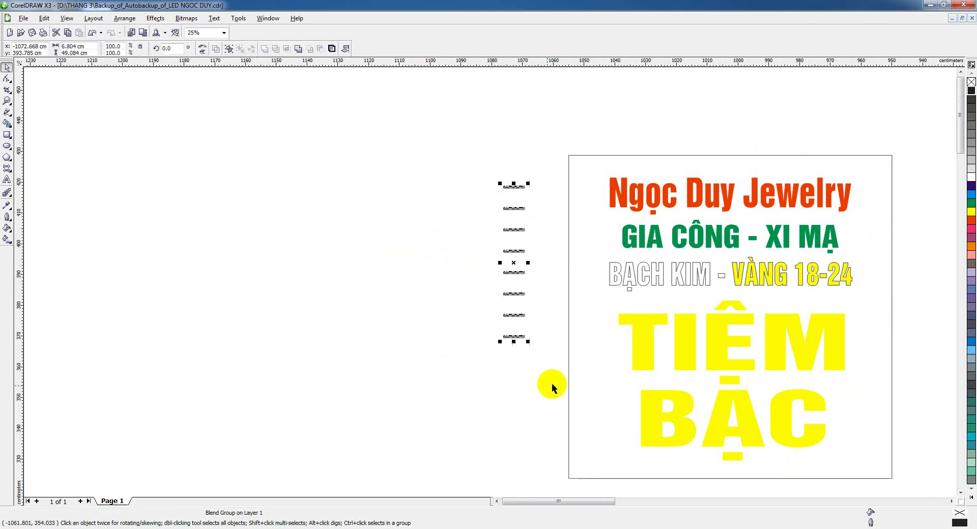
pyautogui.click(971, 220)
pyautogui.scroll(1, 491, 278)
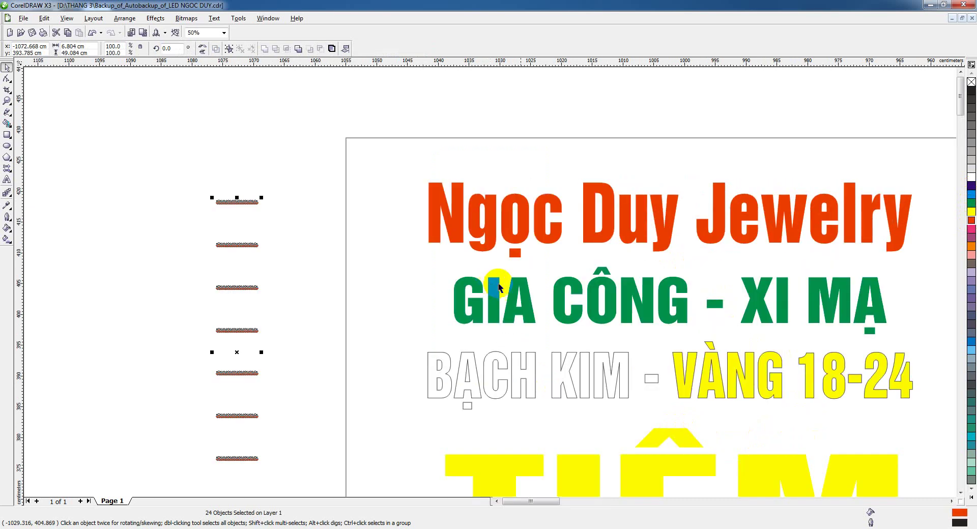
# - Fill the 105 cm square behind the sign text with black
pyautogui.scroll(-1, 489, 277)
pyautogui.click(677, 277)
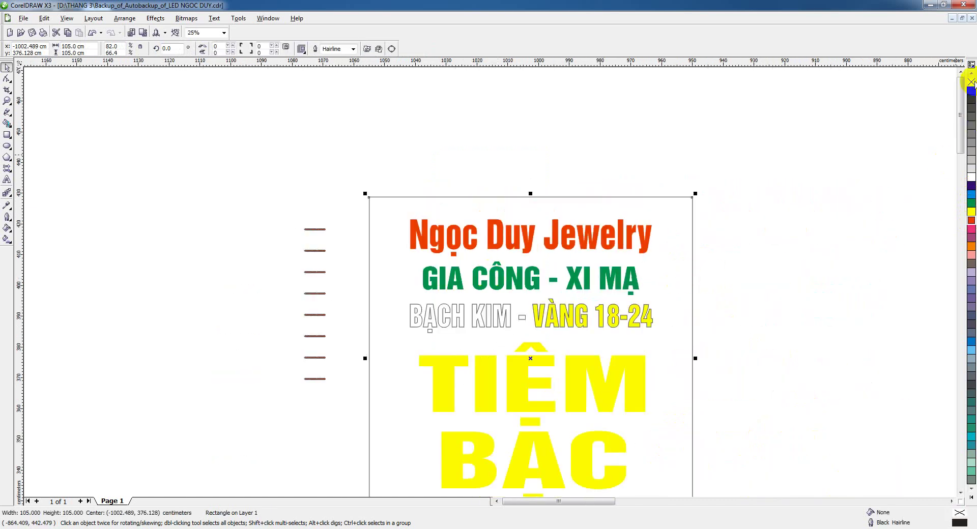
pyautogui.click(972, 90)
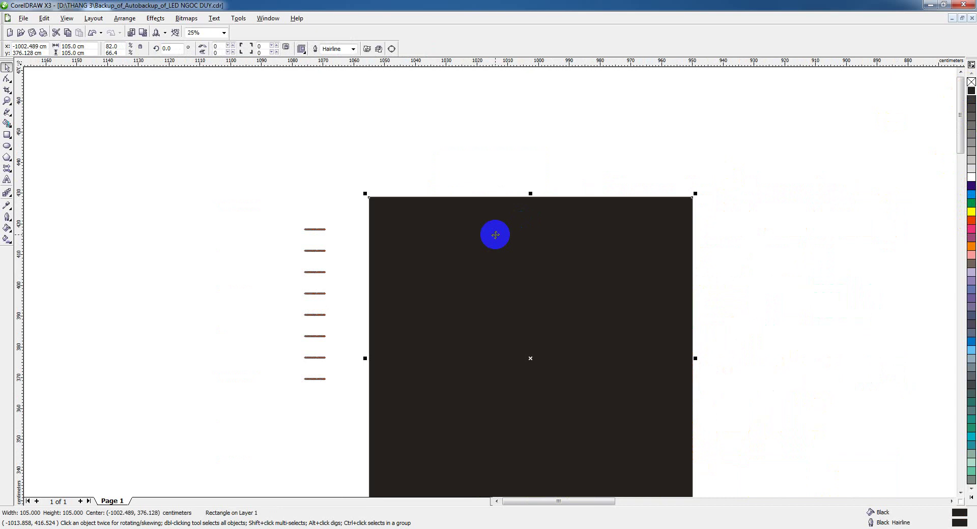
pyautogui.click(413, 117)
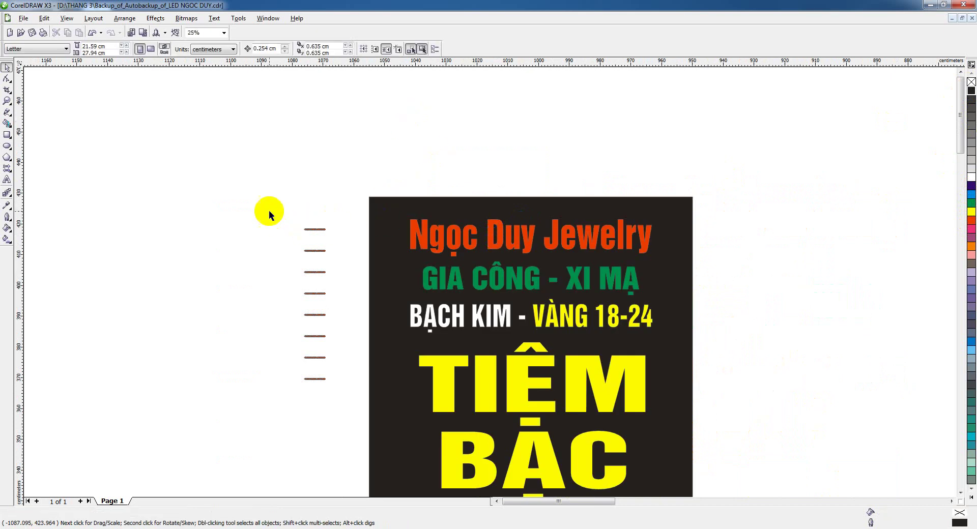
# - Blend the uppermost row of red circles along the full path of the "Ngọc Duy Jewelry" text with 600 steps, rotating all objects
pyautogui.moveTo(269, 212); pyautogui.dragTo(343, 252)
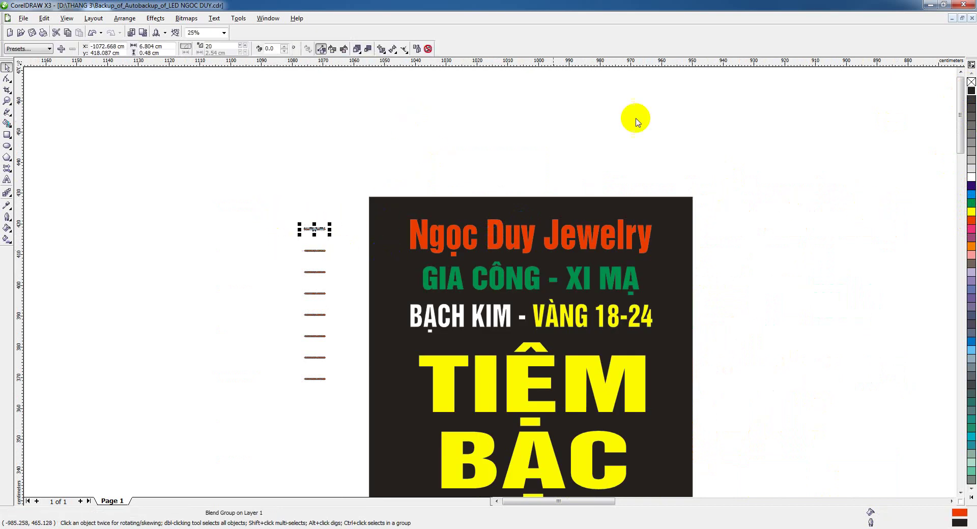
pyautogui.click(155, 19)
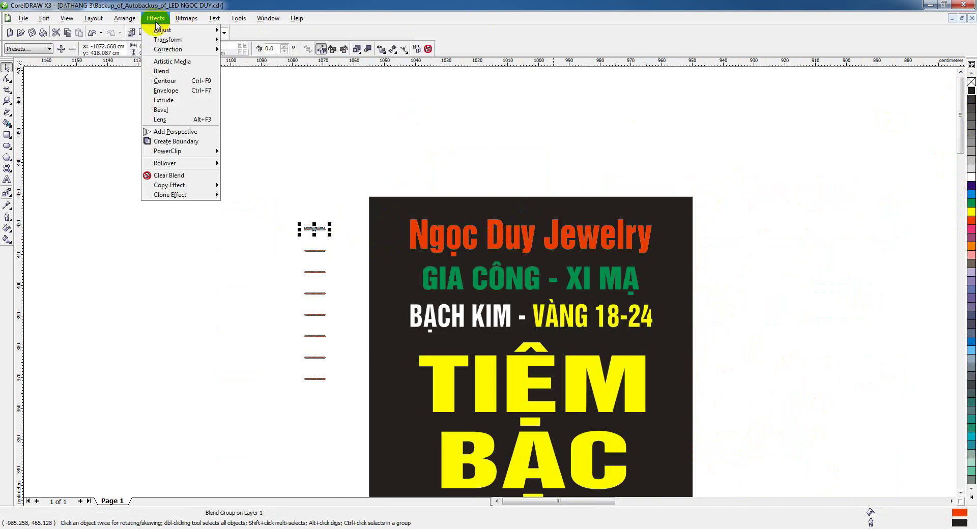
pyautogui.click(168, 71)
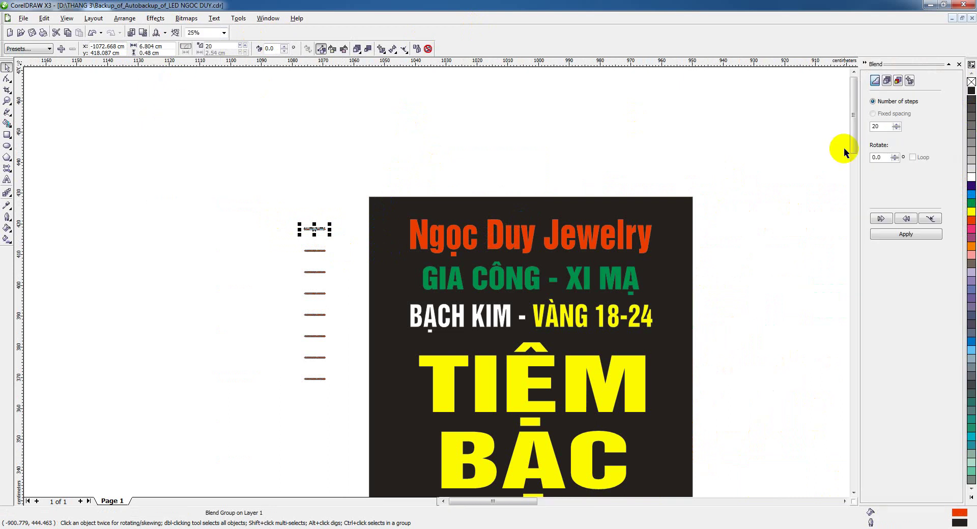
pyautogui.click(938, 223)
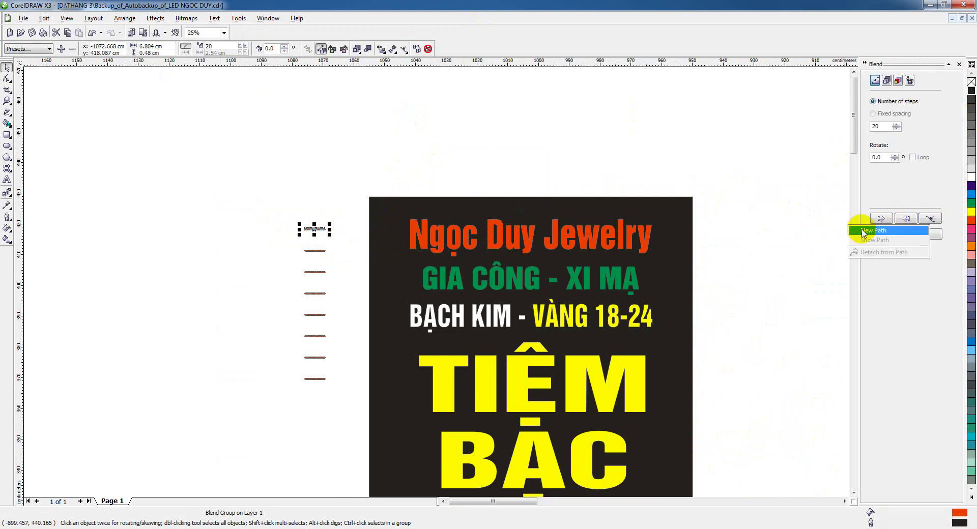
pyautogui.click(874, 230)
pyautogui.click(441, 230)
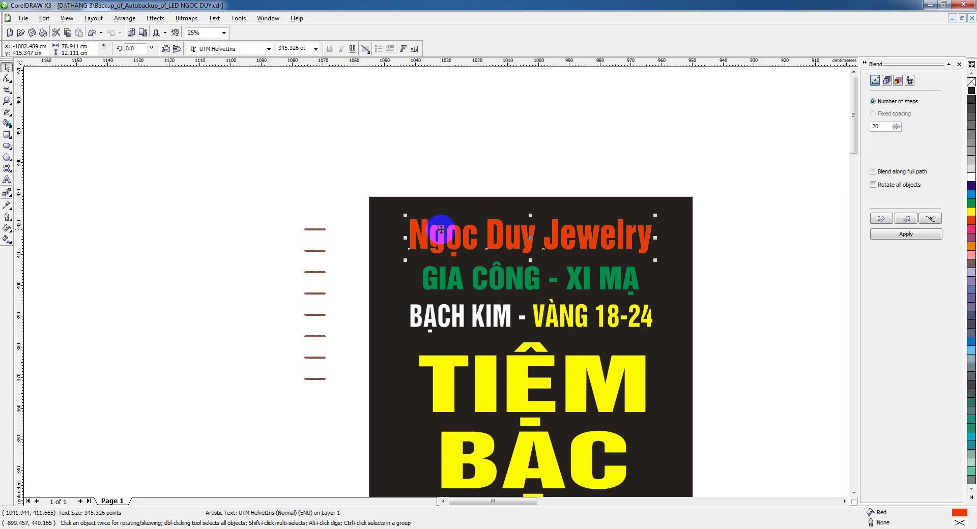
pyautogui.click(899, 184)
pyautogui.click(895, 171)
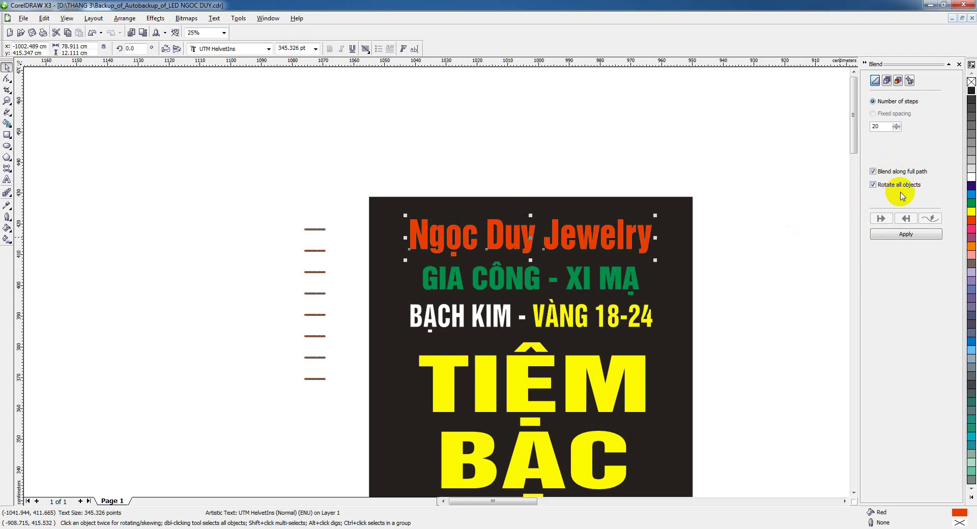
pyautogui.doubleClick(882, 127)
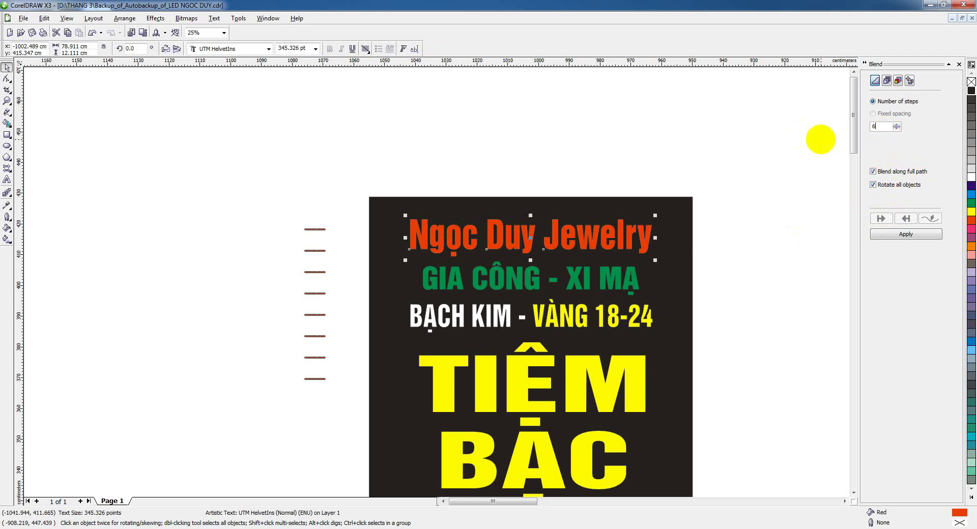
pyautogui.click(907, 234)
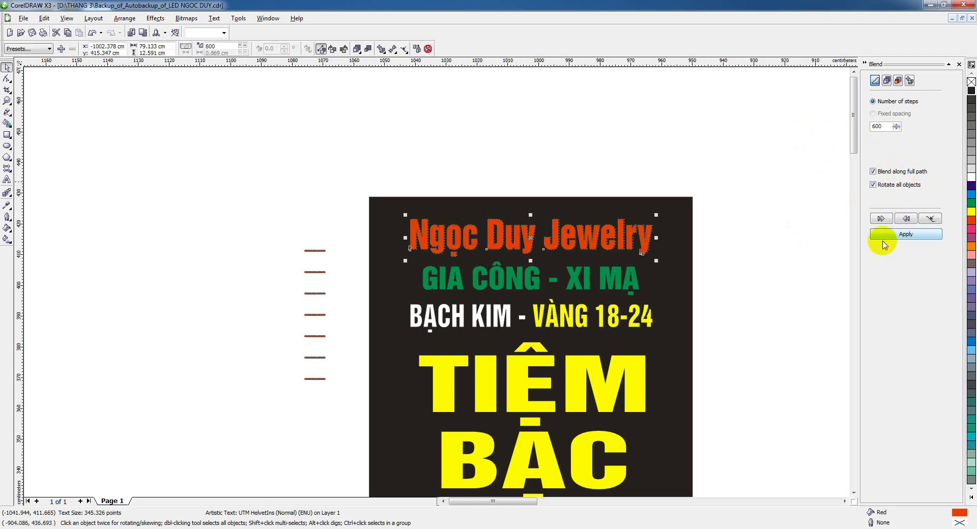
# - Fill the start and end circles of the "Ngọc Duy Jewelry" outline blend with white
pyautogui.scroll(1, 532, 246)
pyautogui.scroll(1, 430, 277)
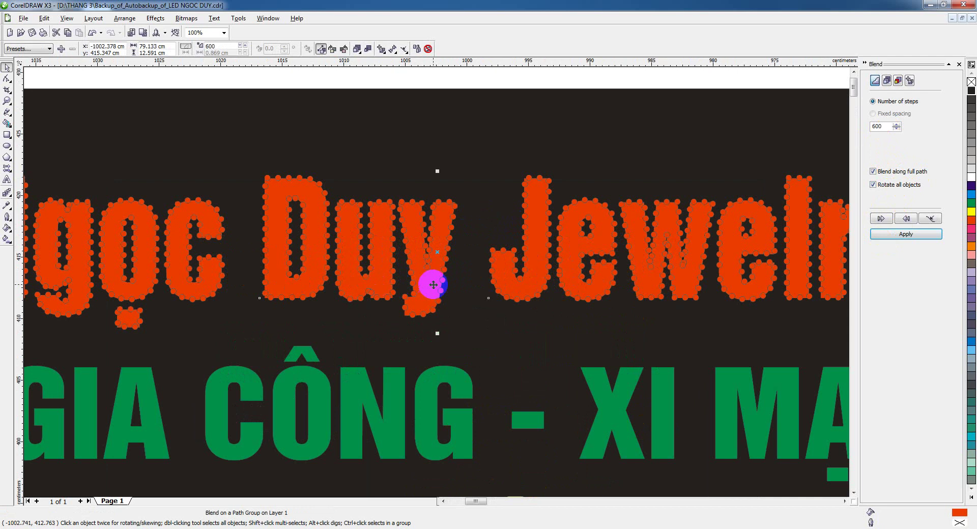
pyautogui.scroll(-1, 430, 283)
pyautogui.moveTo(257, 144); pyautogui.dragTo(687, 315)
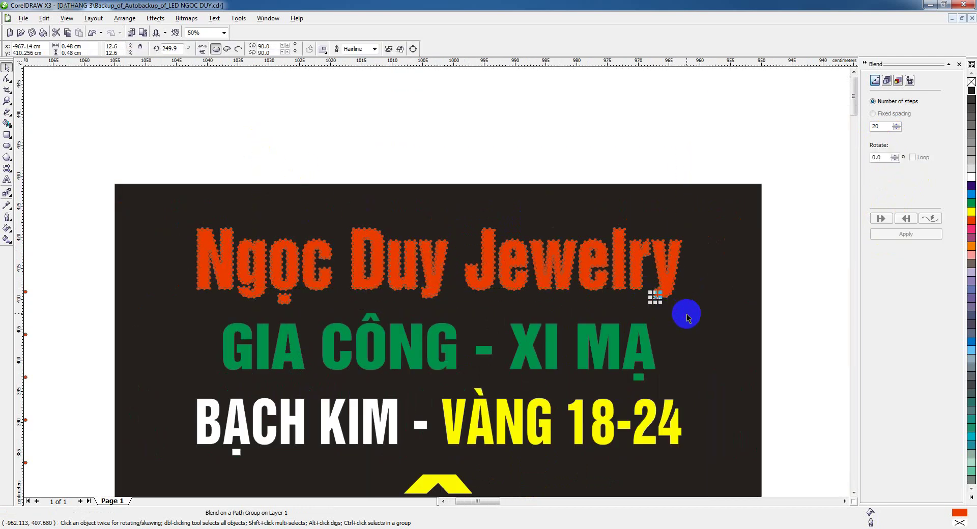
pyautogui.click(972, 179)
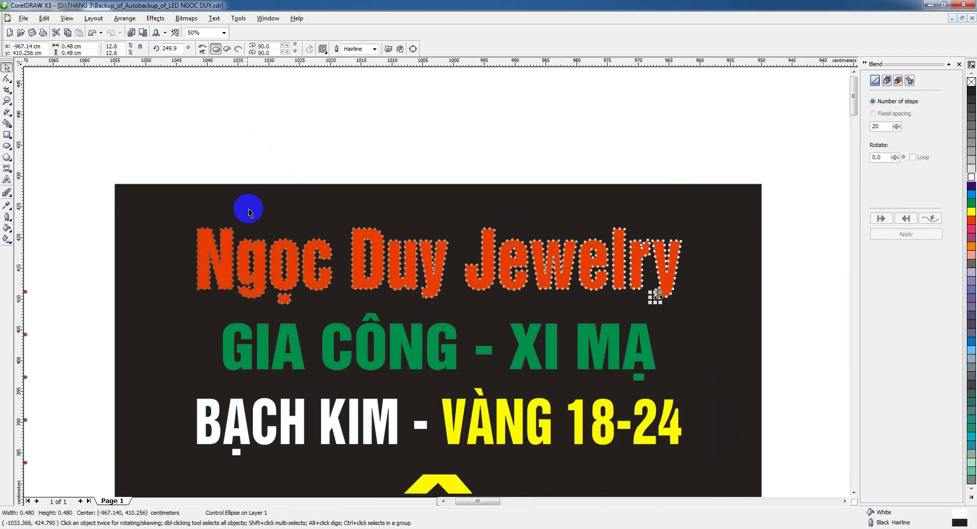
pyautogui.moveTo(143, 173); pyautogui.dragTo(367, 307)
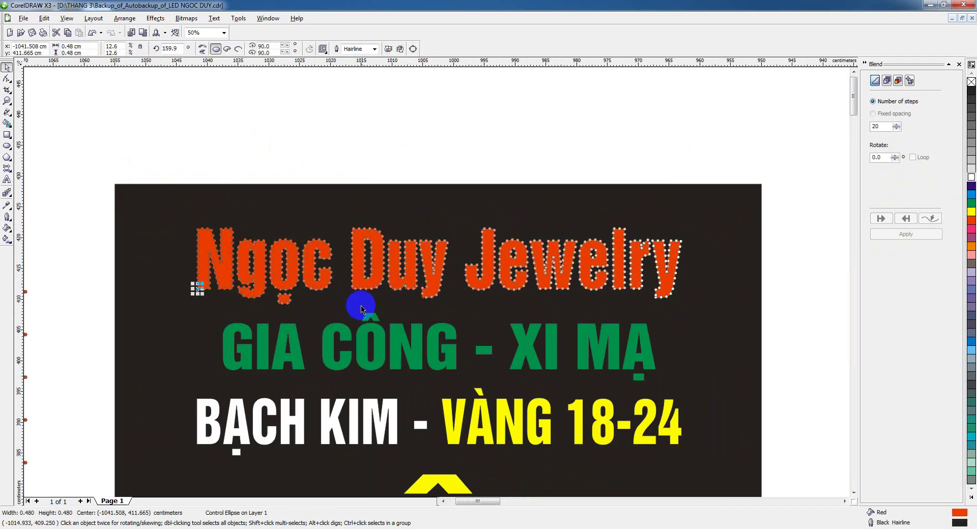
pyautogui.click(971, 178)
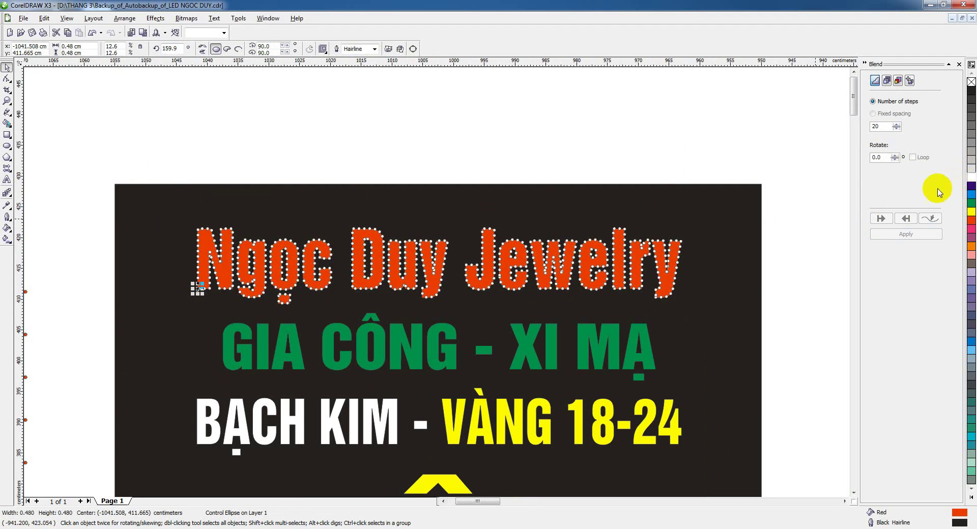
pyautogui.click(478, 158)
# - Try a blue fill on both end circles of the "Ngọc Duy Jewelry" blend and return them to white
pyautogui.moveTo(146, 168); pyautogui.dragTo(125, 264)
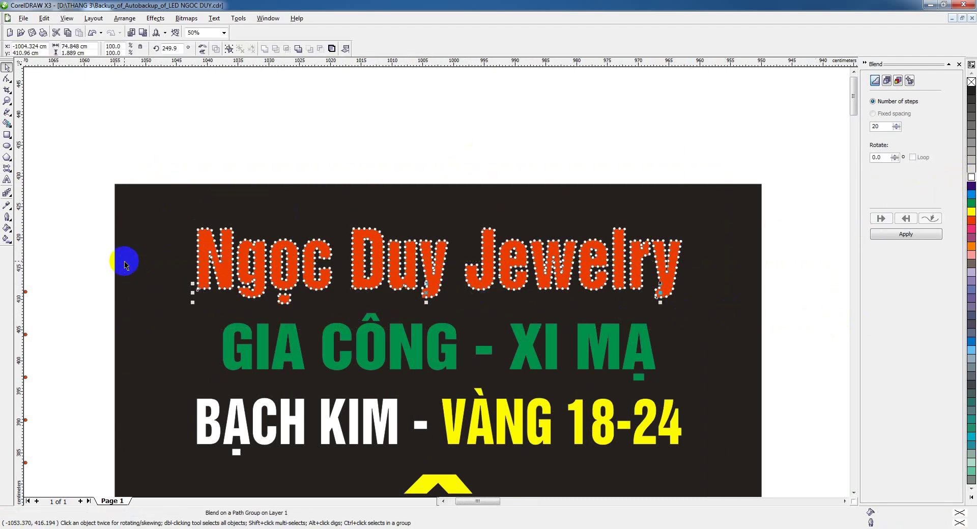
pyautogui.click(972, 203)
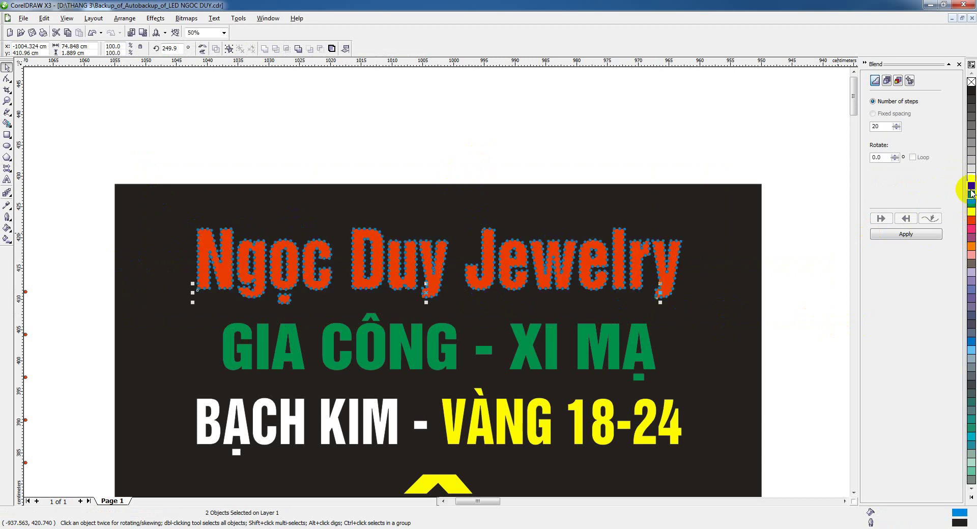
pyautogui.click(972, 179)
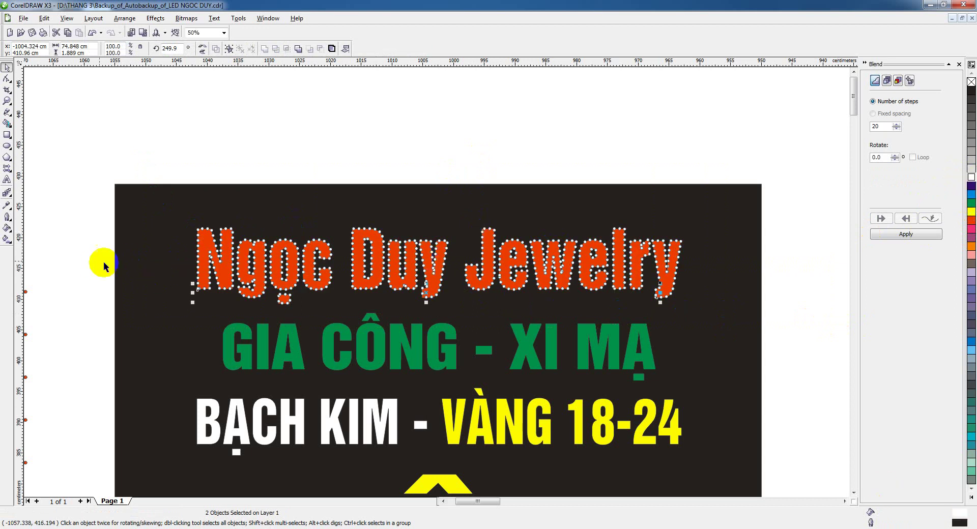
pyautogui.moveTo(93, 260); pyautogui.dragTo(644, 308)
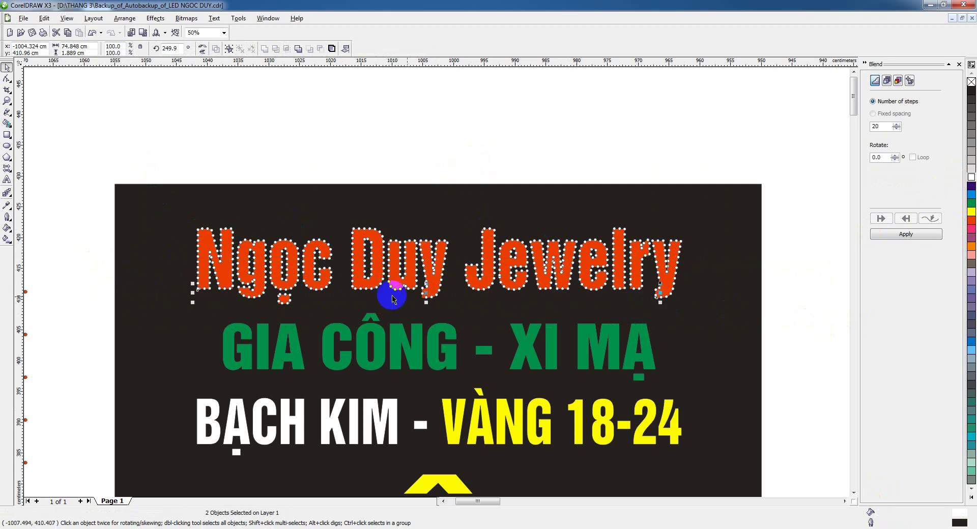
pyautogui.scroll(2, 434, 279)
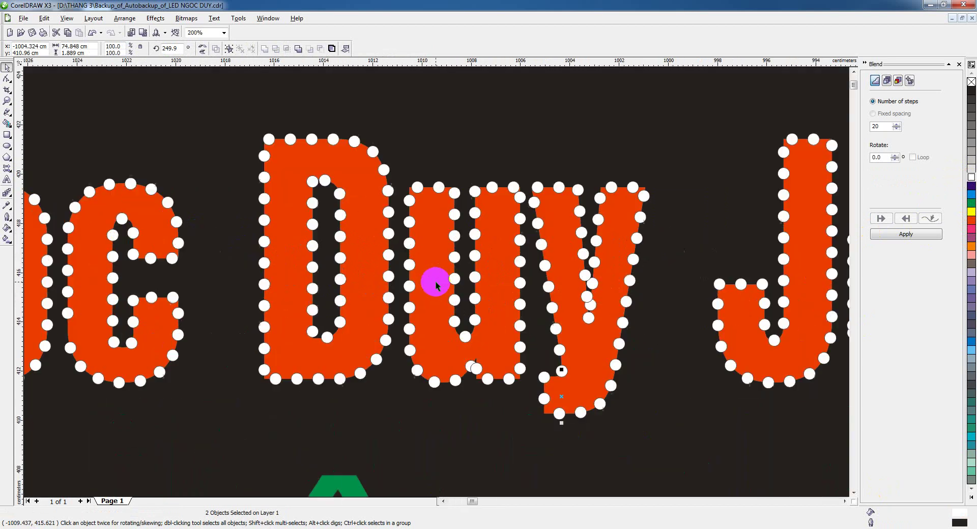
pyautogui.scroll(-2, 441, 285)
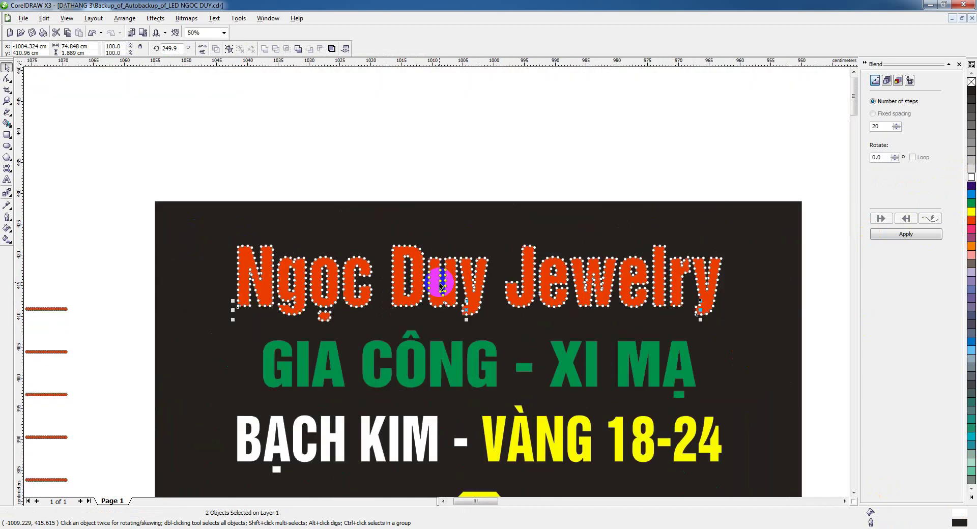
pyautogui.click(363, 162)
# - Blend the next row of red circles along the full path of "GIA CÔNG - XI MẠ" with 500 steps, rotating all objects
pyautogui.scroll(-1, 438, 285)
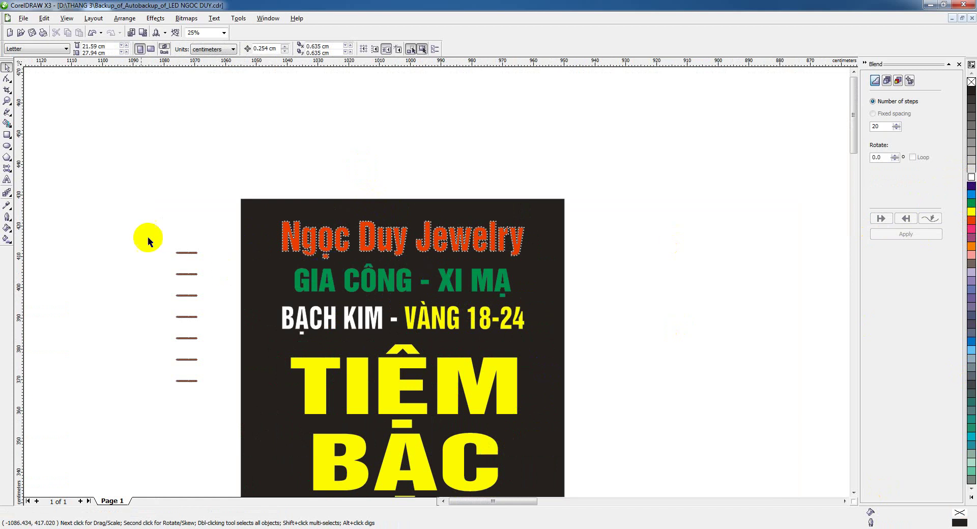
pyautogui.moveTo(146, 236); pyautogui.dragTo(212, 261)
pyautogui.click(917, 219)
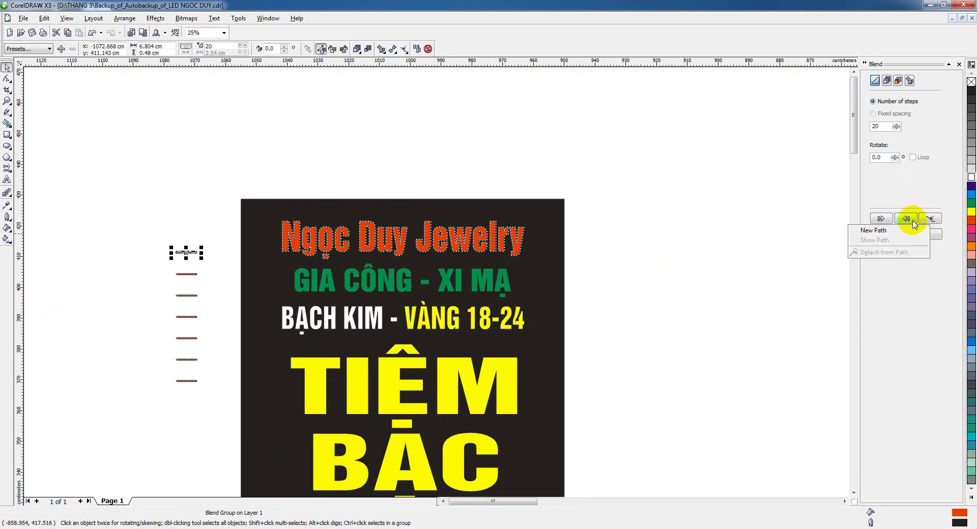
pyautogui.click(891, 233)
pyautogui.click(477, 280)
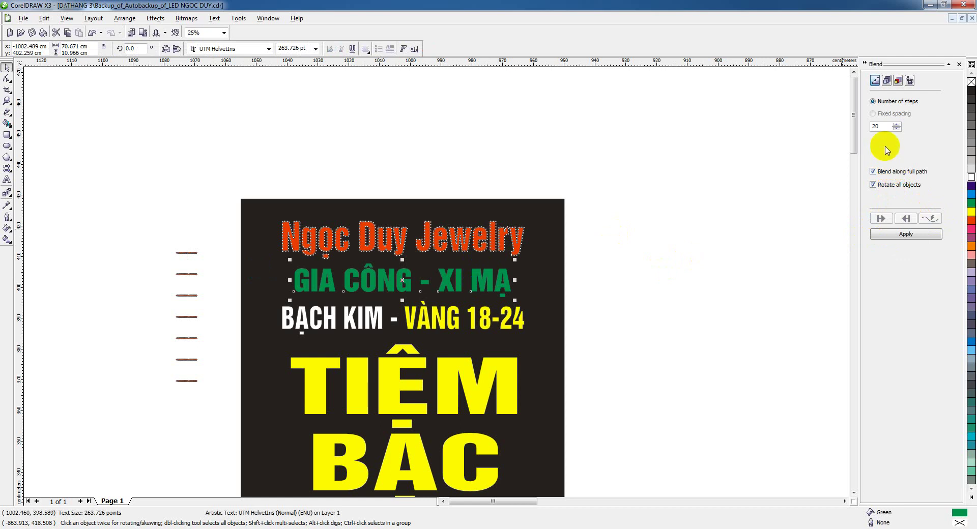
pyautogui.click(879, 126)
pyautogui.moveTo(879, 125); pyautogui.dragTo(833, 136)
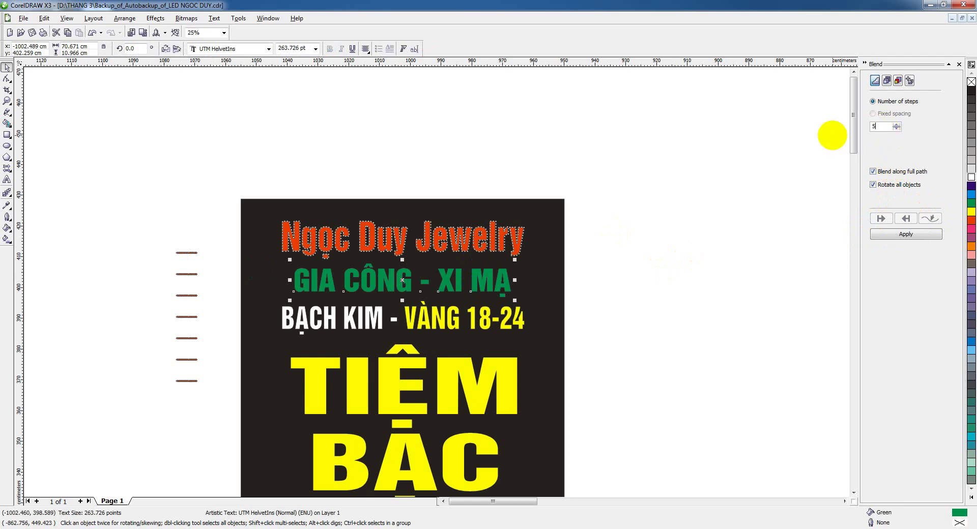
pyautogui.write('500')
pyautogui.click(903, 235)
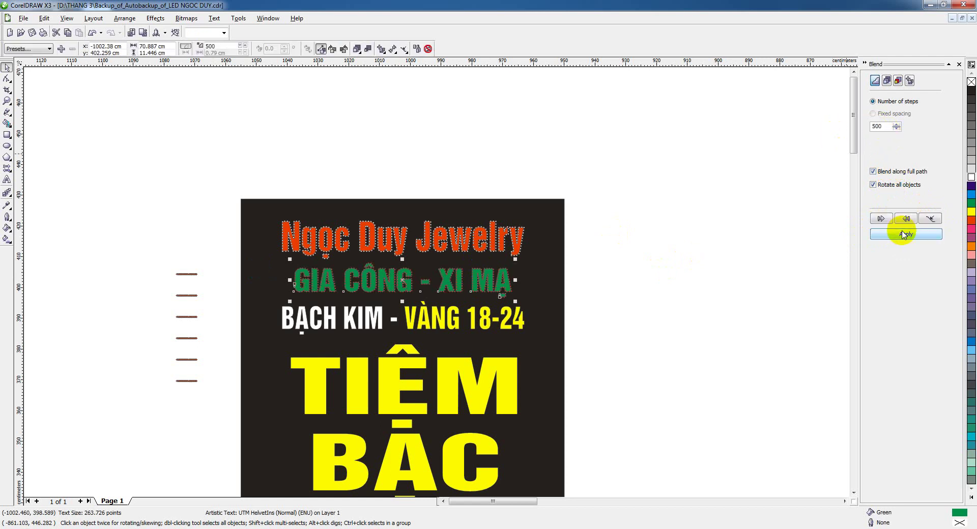
# - Attach the next circle blend to the "BẠCH KIM - VÀNG 18-24" text along its full path, rotating all objects
pyautogui.moveTo(164, 255); pyautogui.dragTo(200, 280)
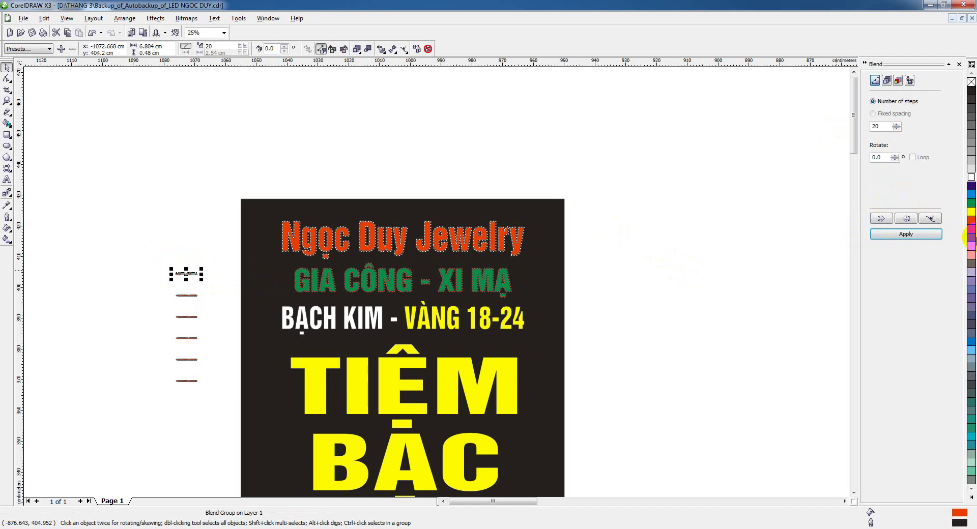
pyautogui.click(939, 221)
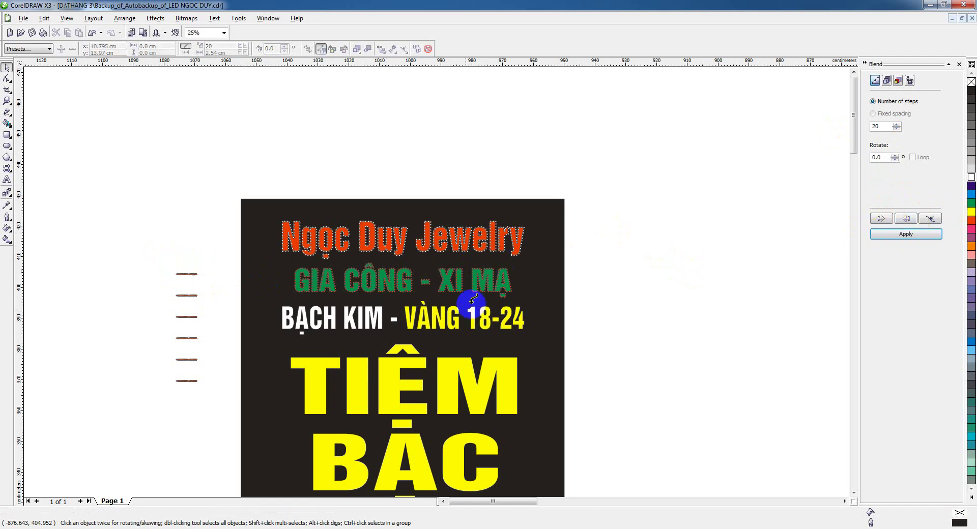
pyautogui.click(452, 322)
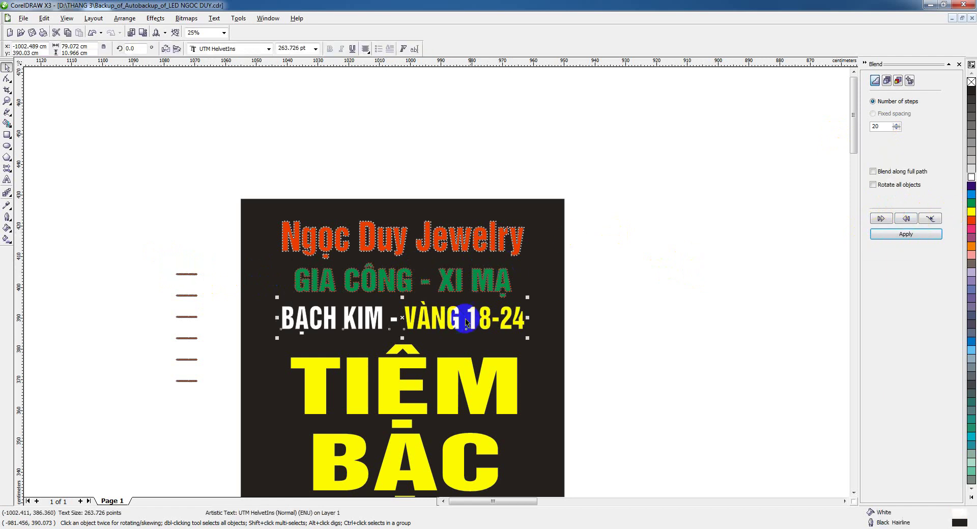
pyautogui.click(896, 184)
pyautogui.click(891, 171)
pyautogui.click(893, 234)
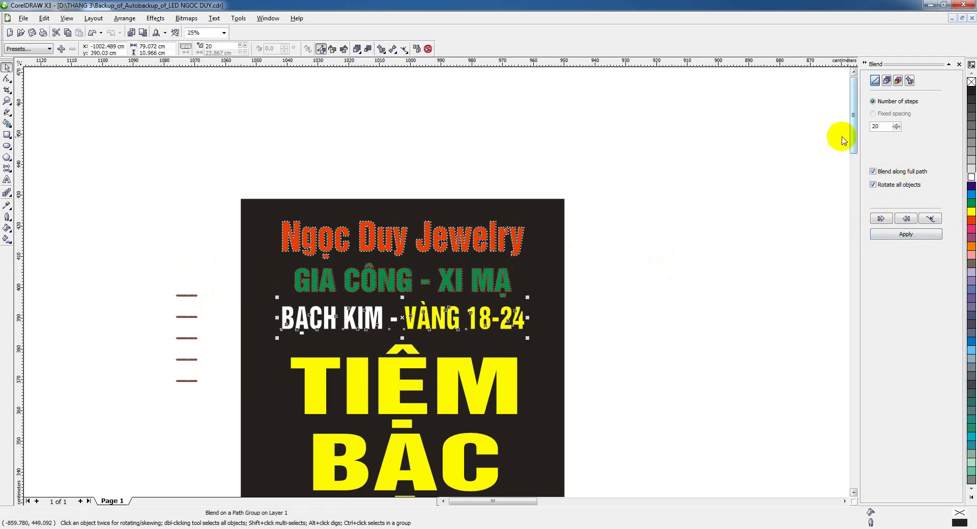
# - Try 500 steps for the circle blend around "BẠCH KIM - VÀNG 18-24"
pyautogui.doubleClick(883, 126)
pyautogui.write('500')
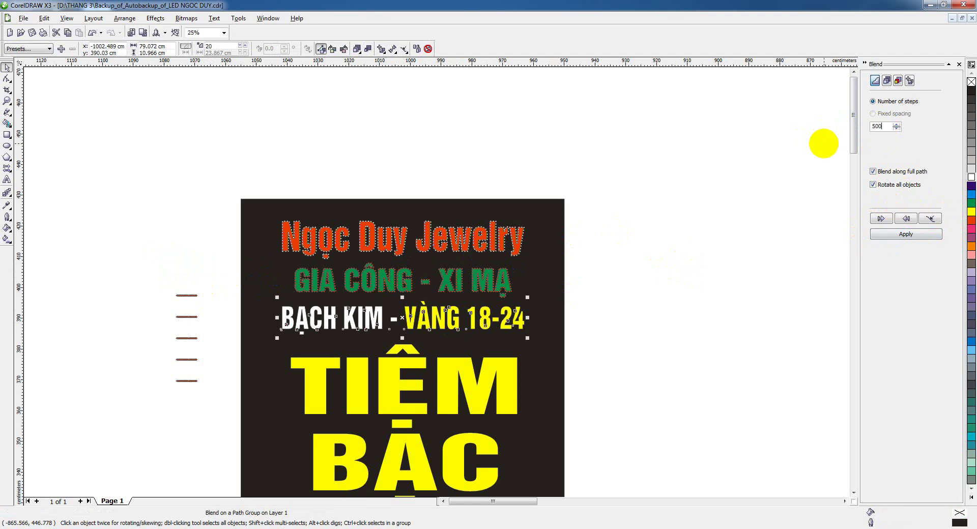
pyautogui.click(884, 234)
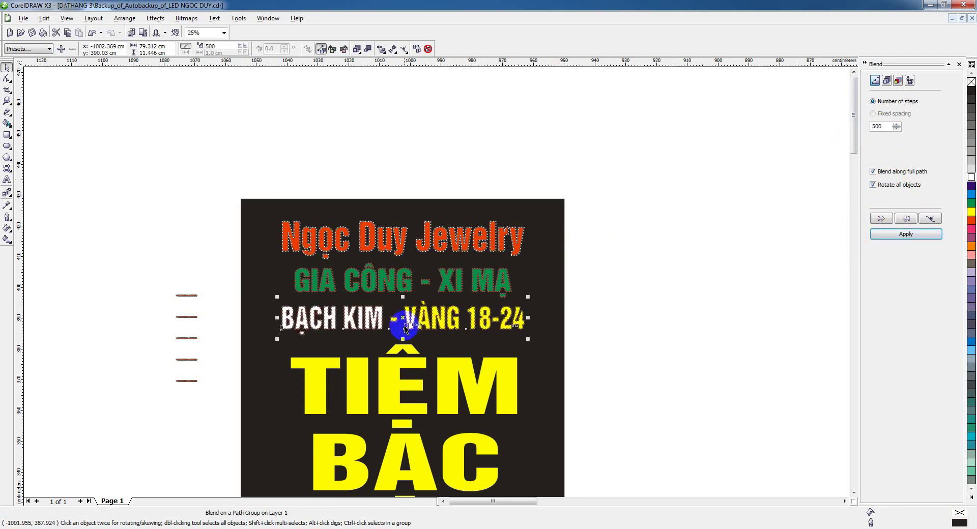
# - Set the circle blend around "BẠCH KIM - VÀNG 18-24" to 600 steps
pyautogui.scroll(3, 405, 323)
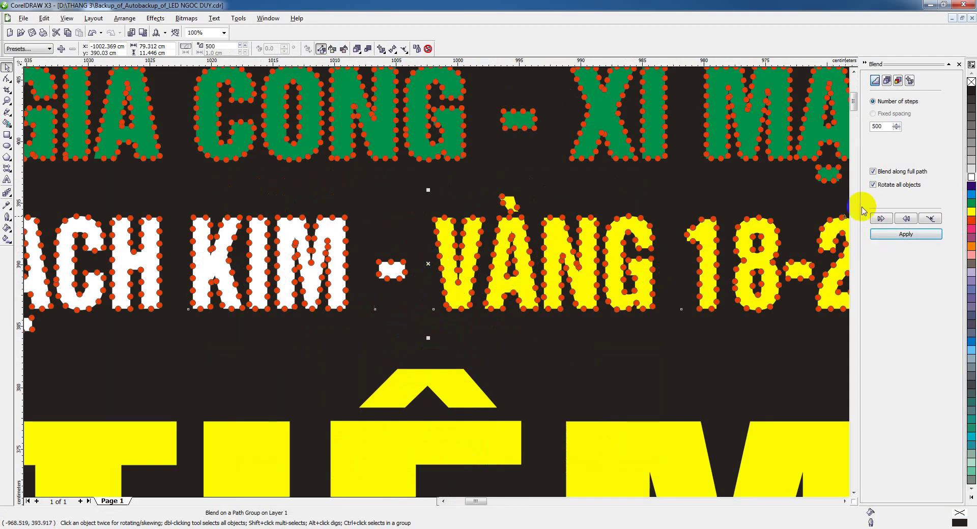
pyautogui.doubleClick(884, 127)
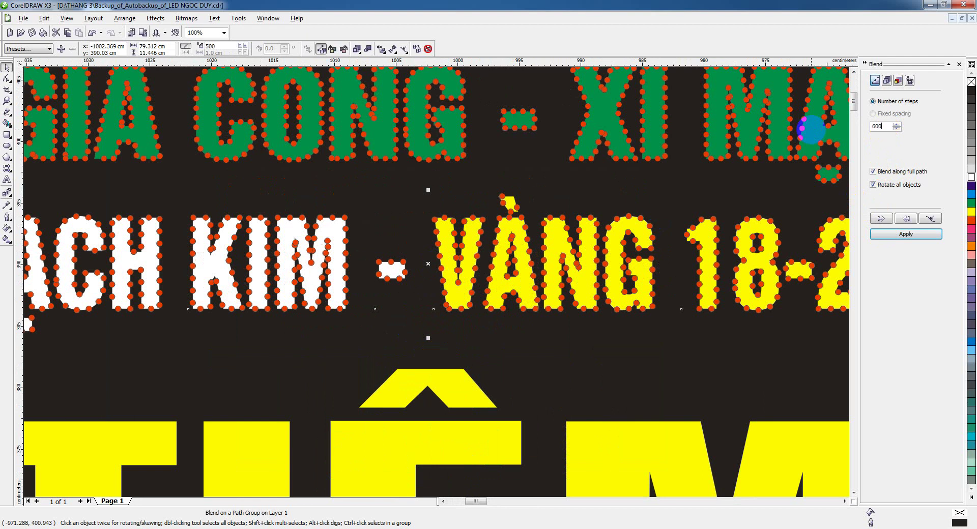
pyautogui.write('600')
pyautogui.click(894, 234)
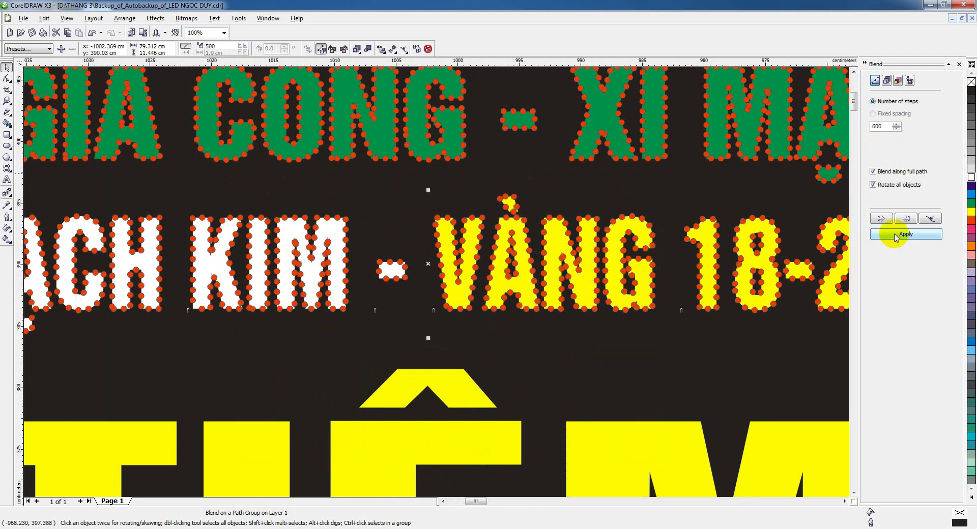
pyautogui.scroll(-1, 435, 280)
pyautogui.scroll(-1, 422, 336)
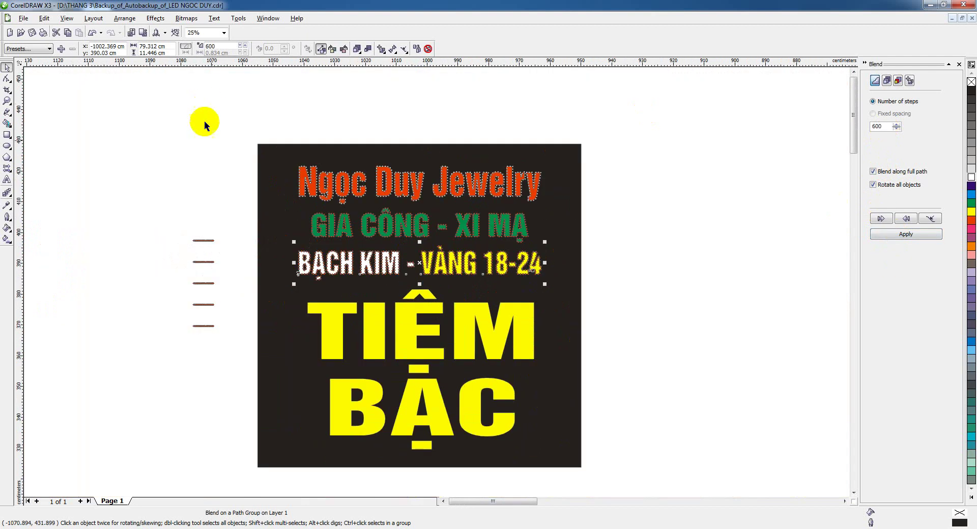
pyautogui.scroll(1, 435, 302)
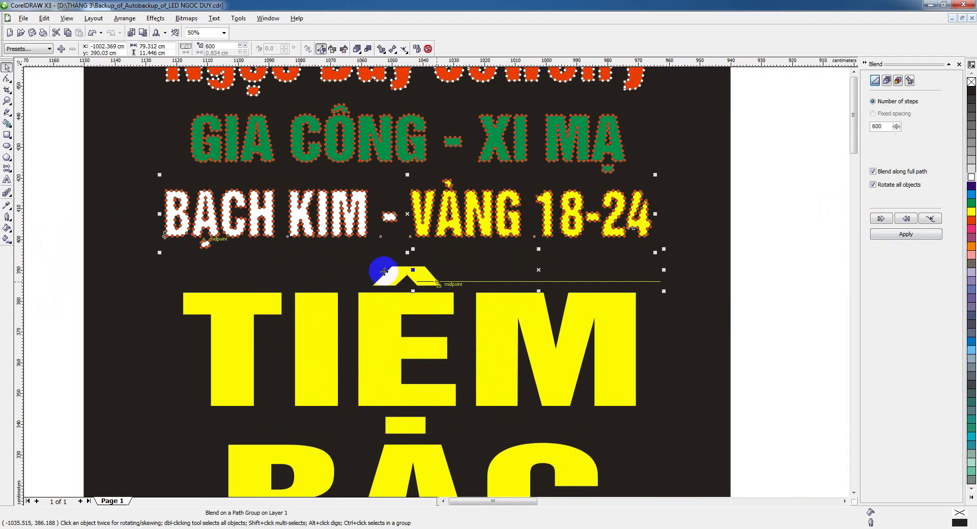
# - Attach the next row of red circles to the "TIỆM" text as a blend along its full path, rotating all objects
pyautogui.scroll(-1, 435, 280)
pyautogui.click(322, 248)
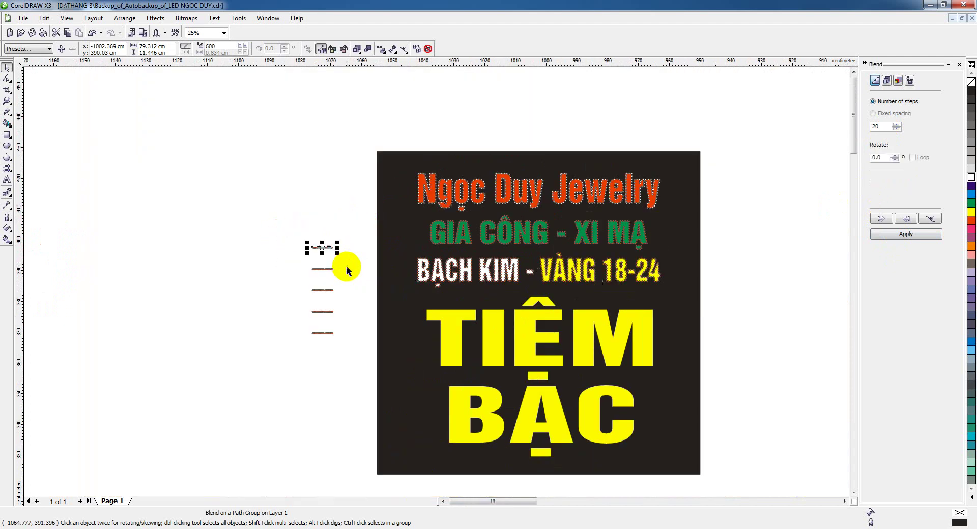
pyautogui.click(931, 219)
pyautogui.click(873, 230)
pyautogui.click(662, 326)
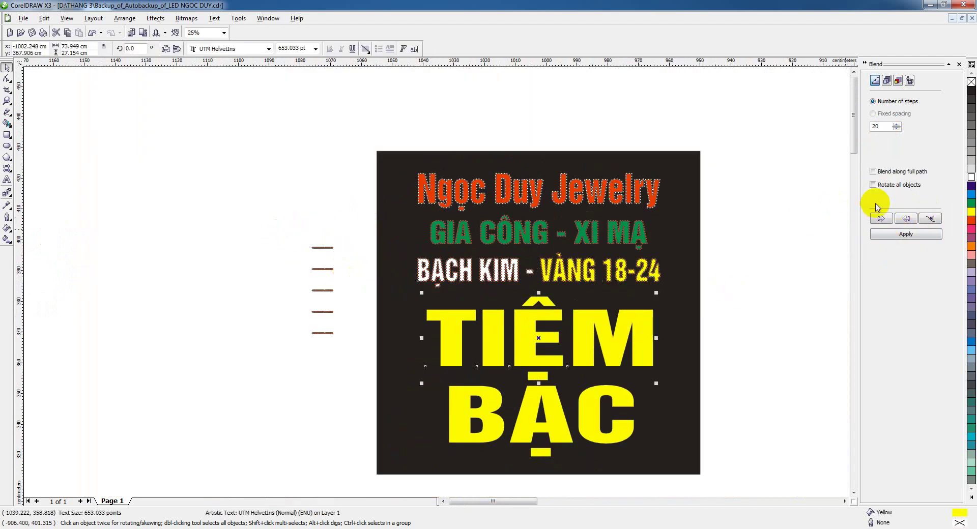
pyautogui.click(884, 186)
pyautogui.click(882, 172)
pyautogui.click(894, 234)
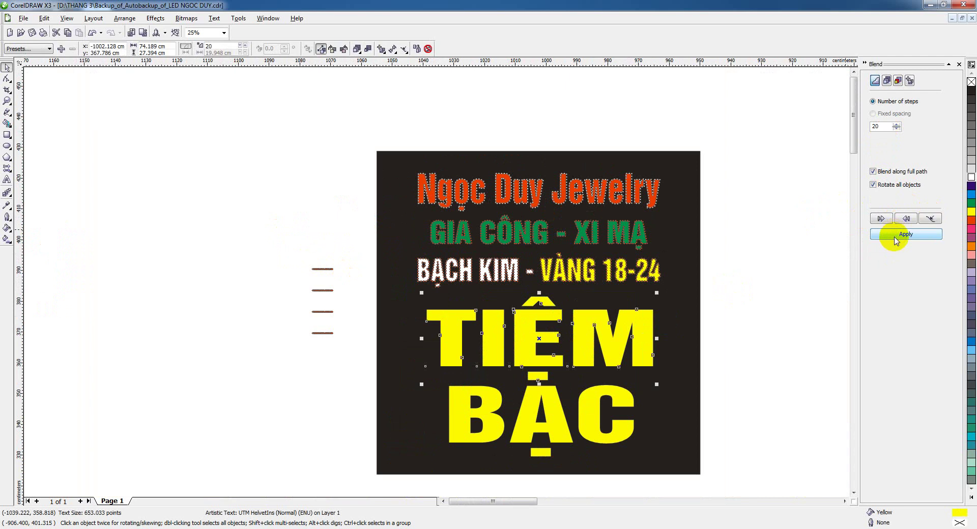
# - Try 600 steps for the circle blend around "TIỆM"
pyautogui.doubleClick(877, 126)
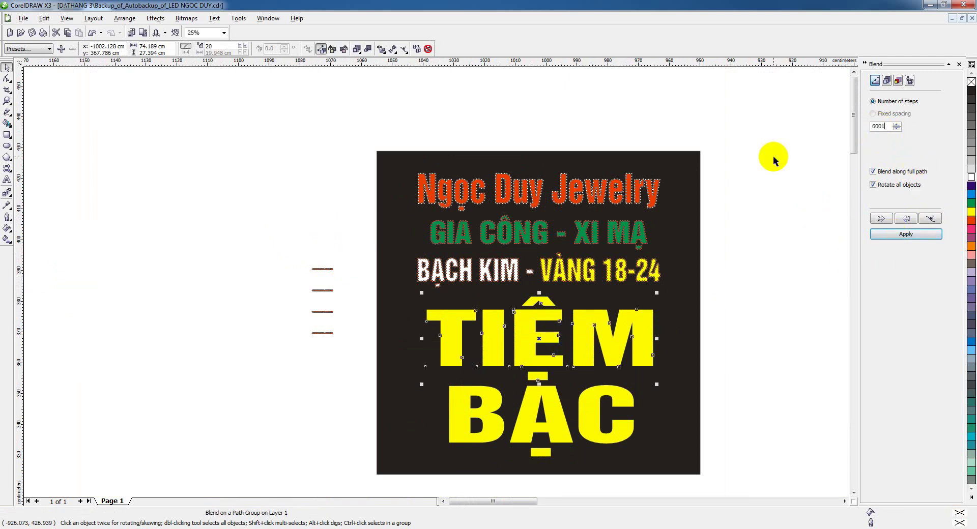
pyautogui.click(902, 235)
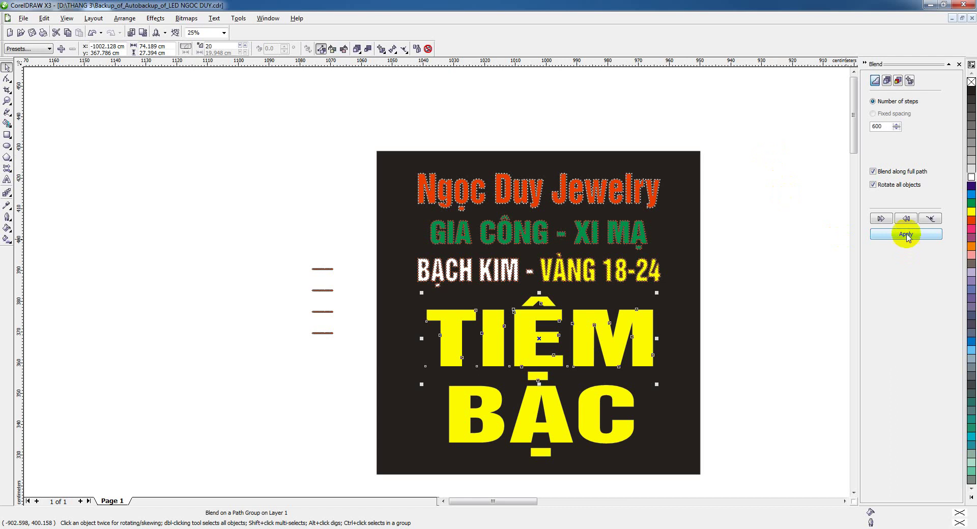
pyautogui.scroll(1, 436, 284)
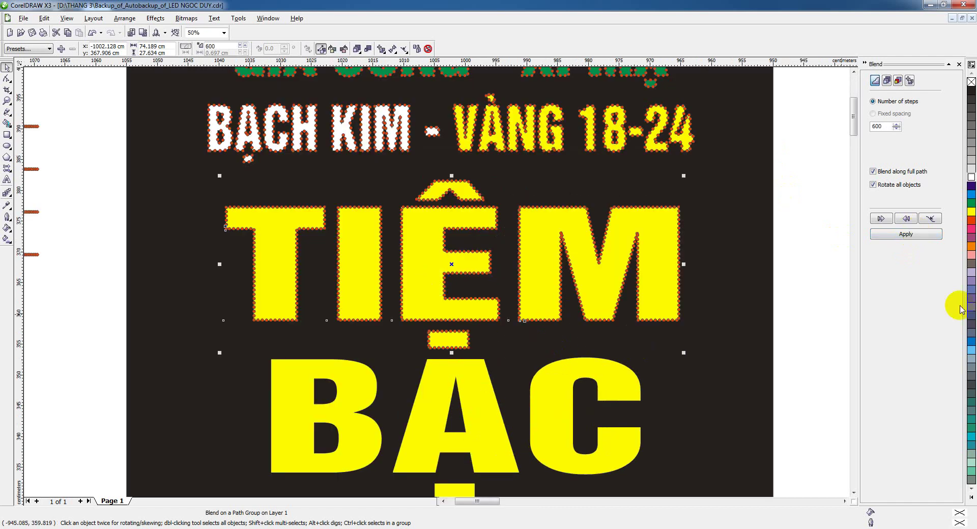
# - Set the circle blend around "TIỆM" to 500 steps
pyautogui.moveTo(883, 127); pyautogui.dragTo(860, 132)
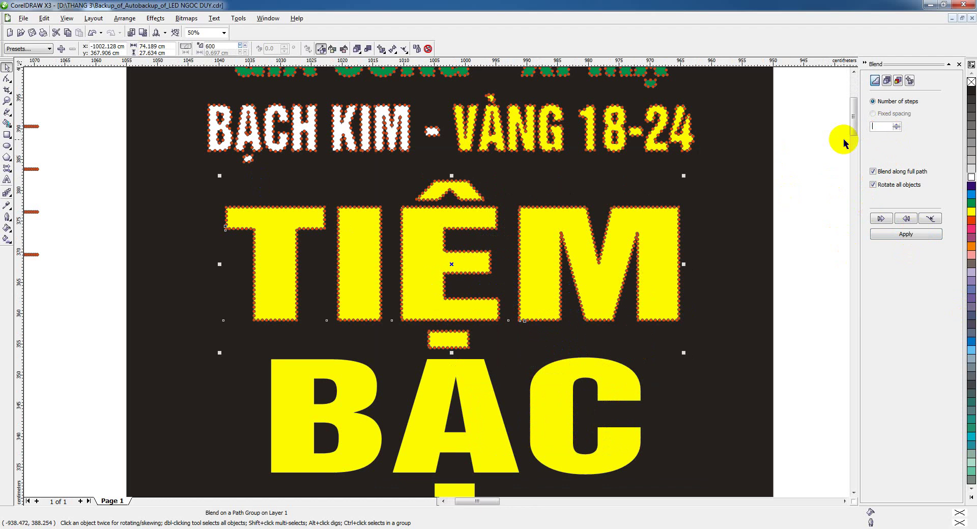
pyautogui.click(896, 235)
pyautogui.scroll(-1, 437, 280)
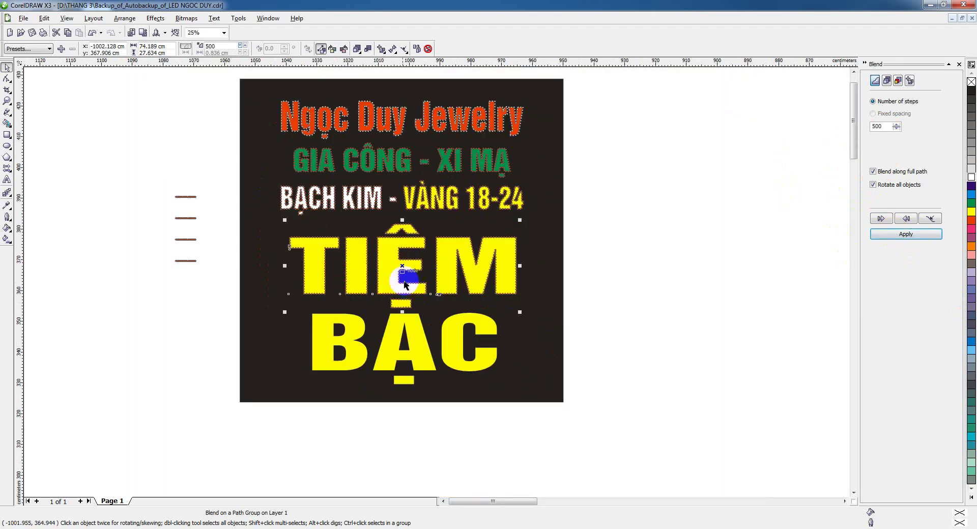
# - Attach the next circle blend to the "BẠC" text along its full path, rotating all objects
pyautogui.moveTo(164, 189); pyautogui.dragTo(233, 211)
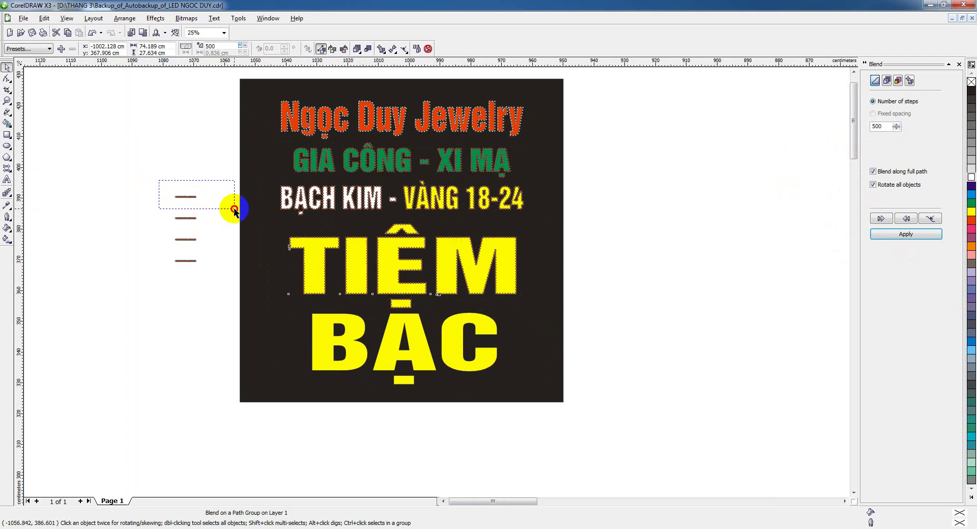
pyautogui.click(935, 222)
pyautogui.click(877, 239)
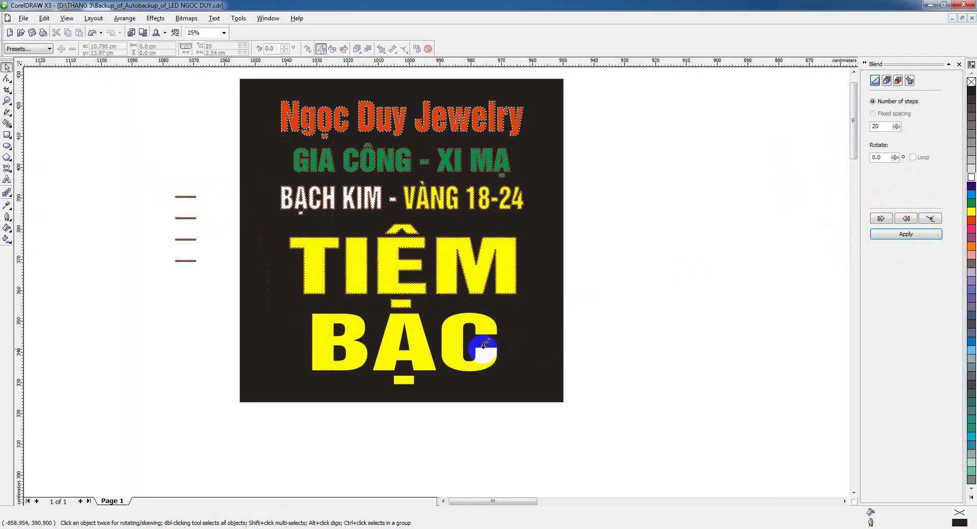
pyautogui.click(452, 344)
pyautogui.click(902, 172)
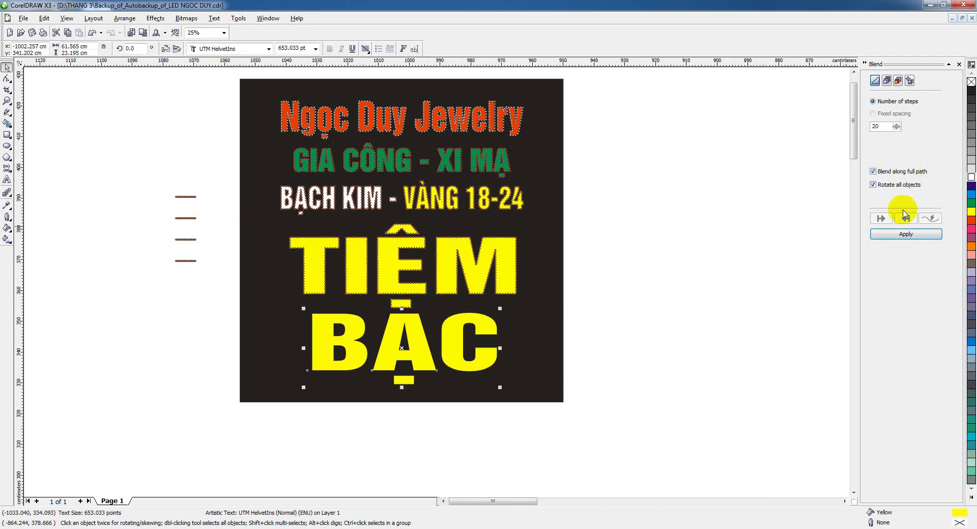
pyautogui.click(906, 234)
# - Try 600 steps for the circle blend around "BẠC"
pyautogui.doubleClick(878, 126)
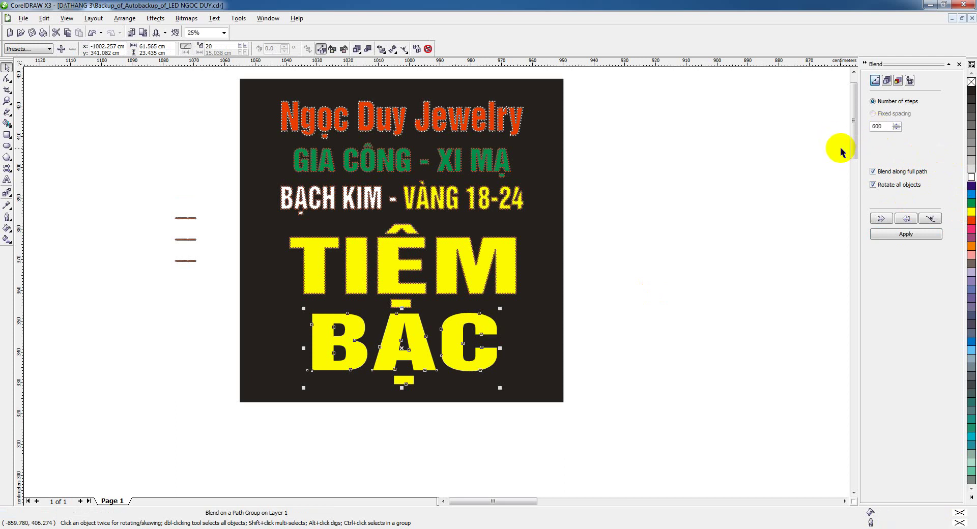
pyautogui.click(884, 231)
pyautogui.scroll(1, 467, 338)
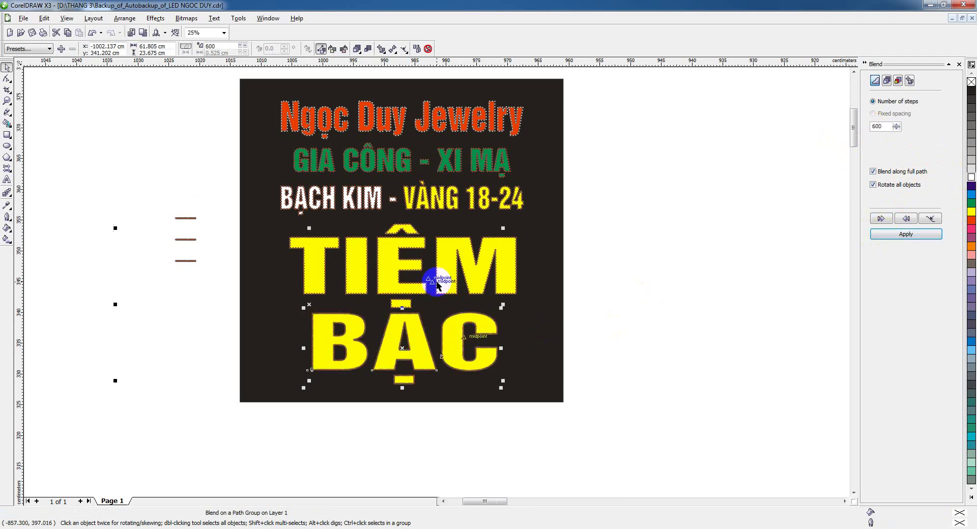
# - Set the circle blend around "BẠC" to 400 steps
pyautogui.moveTo(887, 128); pyautogui.dragTo(822, 142)
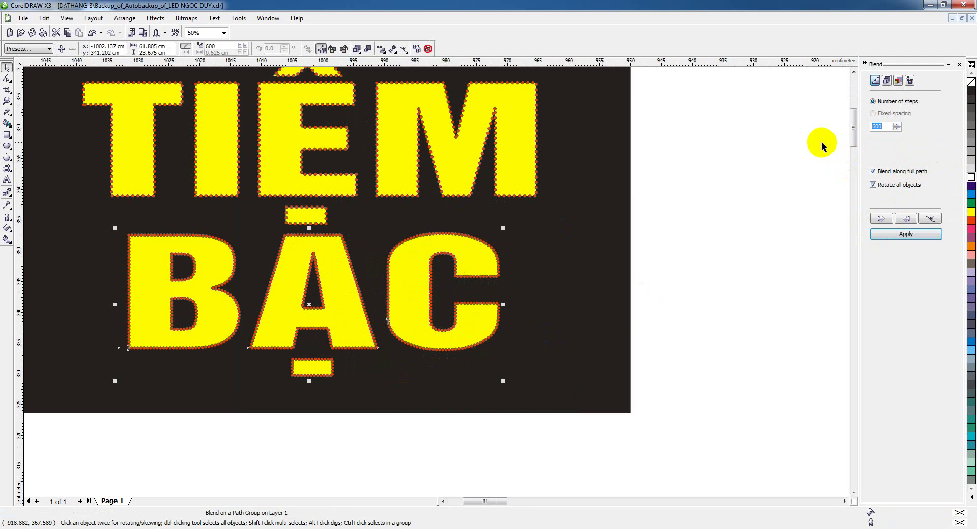
pyautogui.click(890, 234)
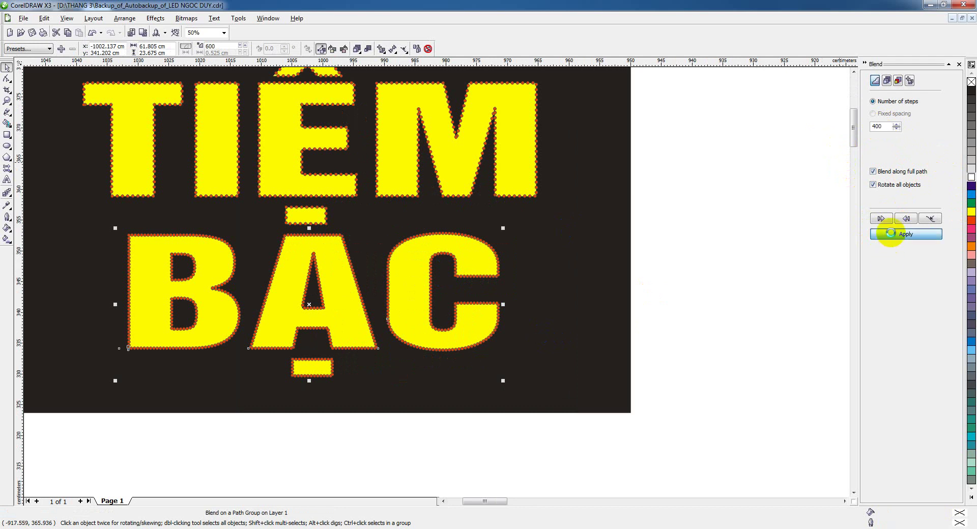
pyautogui.scroll(-1, 437, 280)
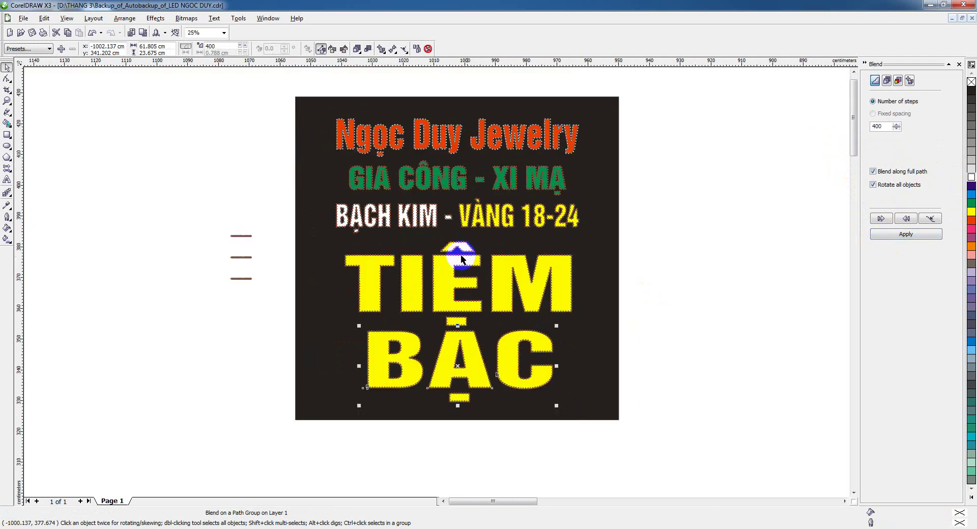
# - Add an interactive contour to the inside of the black 105 cm background square, limited to 1 step
pyautogui.click(703, 273)
pyautogui.click(542, 285)
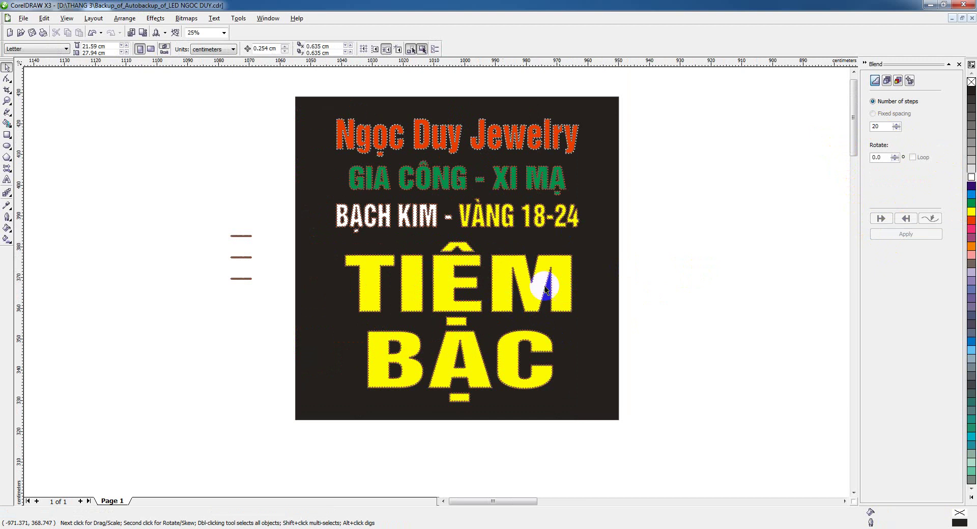
pyautogui.click(7, 193)
pyautogui.click(31, 196)
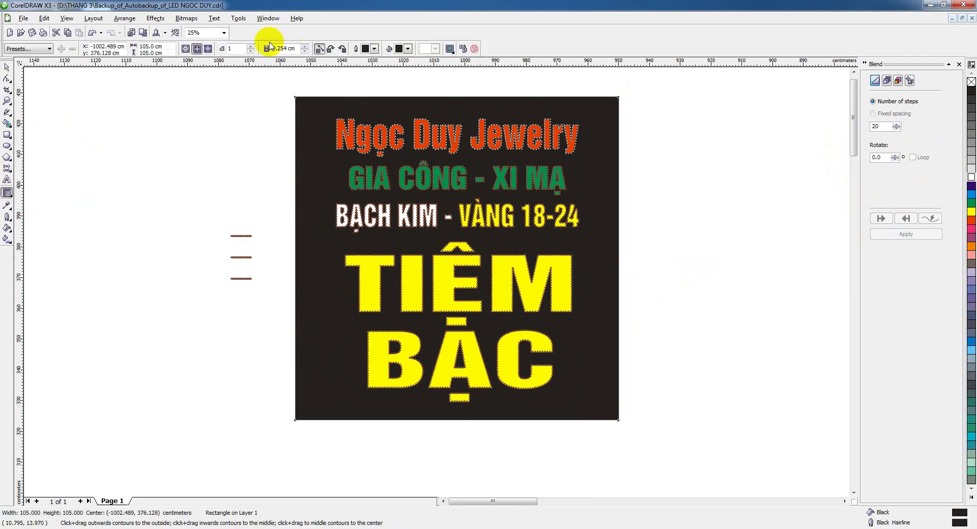
pyautogui.moveTo(300, 257); pyautogui.dragTo(455, 258)
pyautogui.click(197, 50)
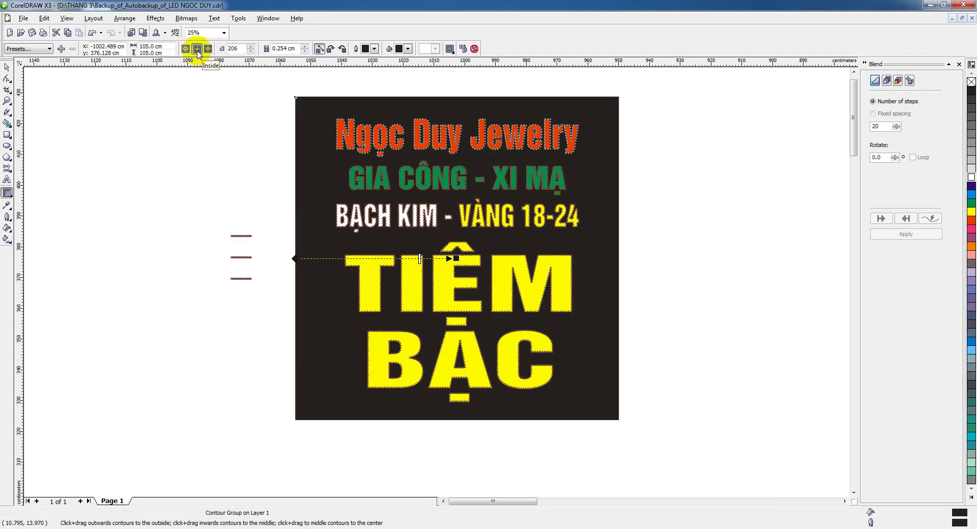
pyautogui.moveTo(239, 50); pyautogui.dragTo(160, 48)
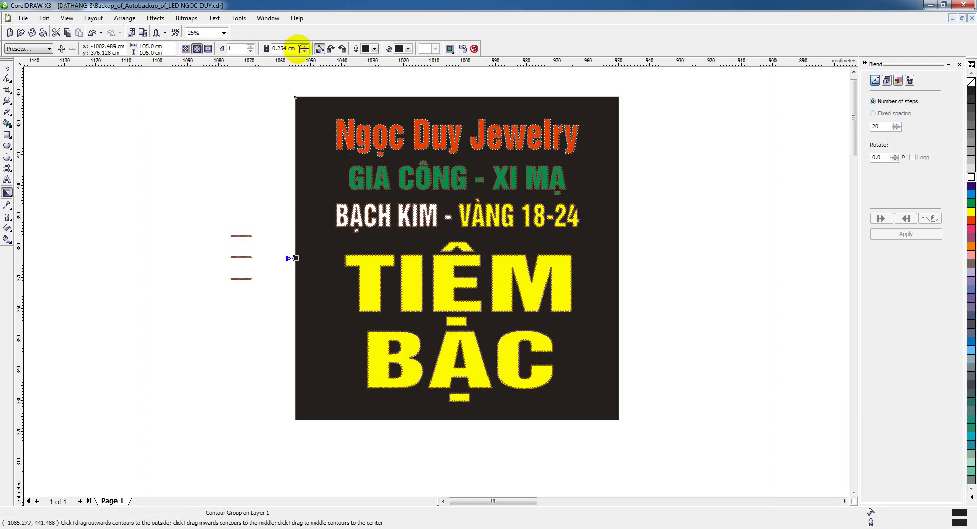
# - Set the inside contour's offset to 5 cm and reduce it to 4 cm
pyautogui.moveTo(299, 49); pyautogui.dragTo(221, 51)
pyautogui.write('5')
pyautogui.press('Return')
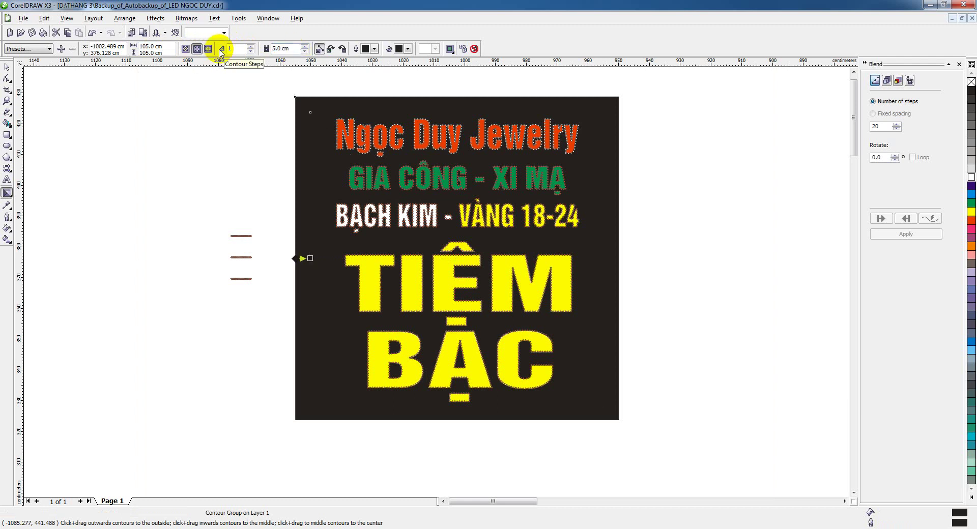
pyautogui.click(7, 68)
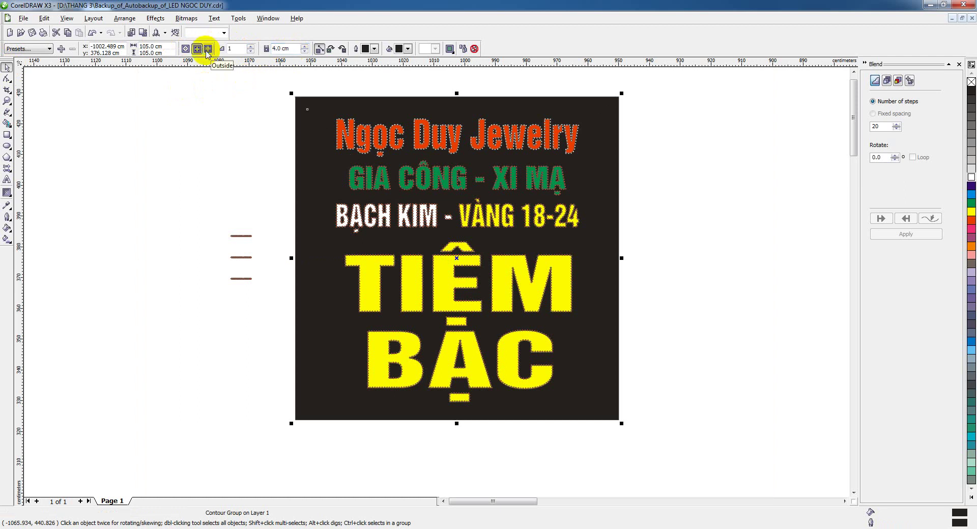
# - Break the contour group apart, then test-move the separated inner square and undo the move
pyautogui.hotkey('ctrl', 'k')
pyautogui.hotkey('ctrl', 'i')
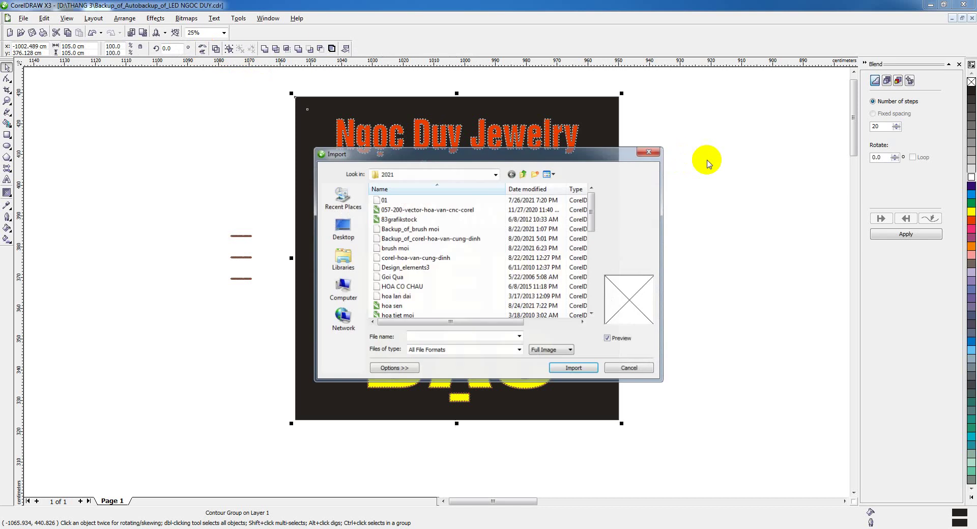
pyautogui.click(653, 154)
pyautogui.click(599, 153)
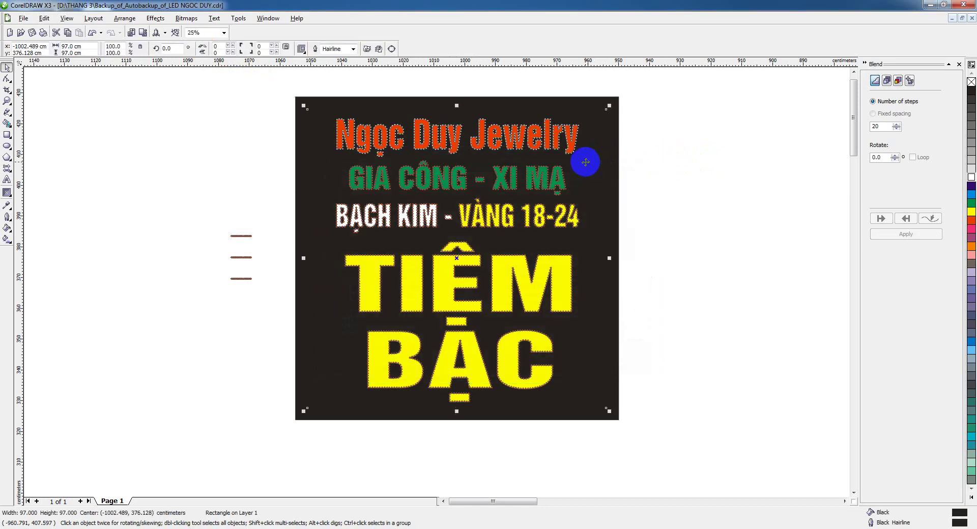
pyautogui.moveTo(586, 163); pyautogui.dragTo(708, 189)
pyautogui.hotkey('ctrl', 'z')
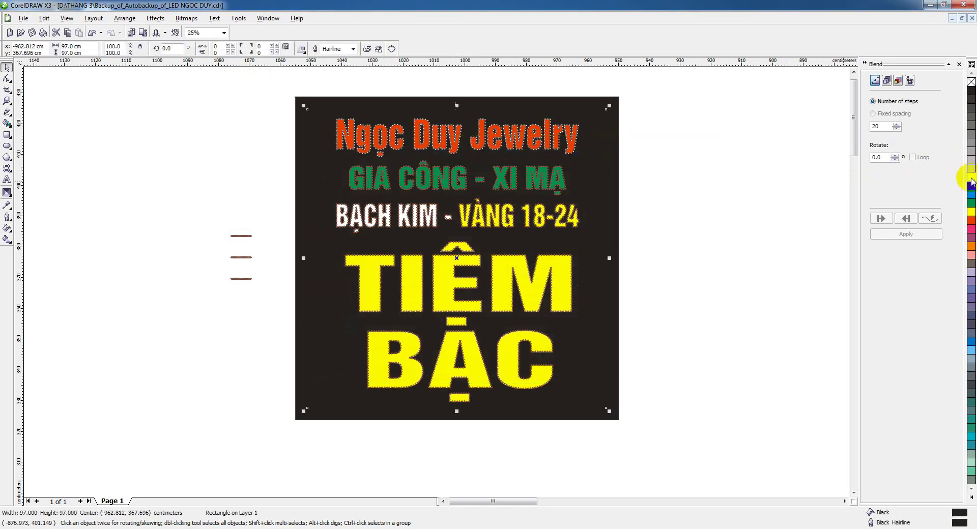
# - Give the inner 97 cm square a white outline and reselect it
pyautogui.rightClick(972, 176)
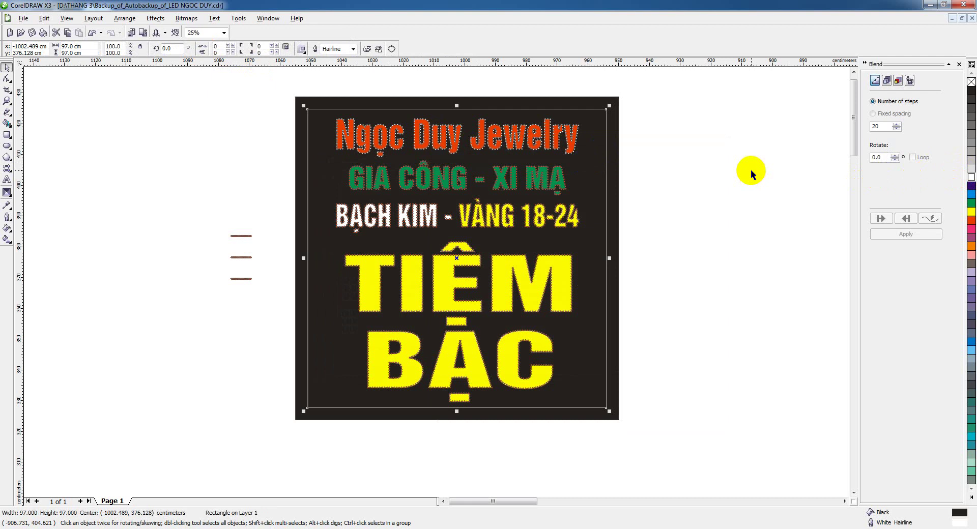
pyautogui.click(595, 176)
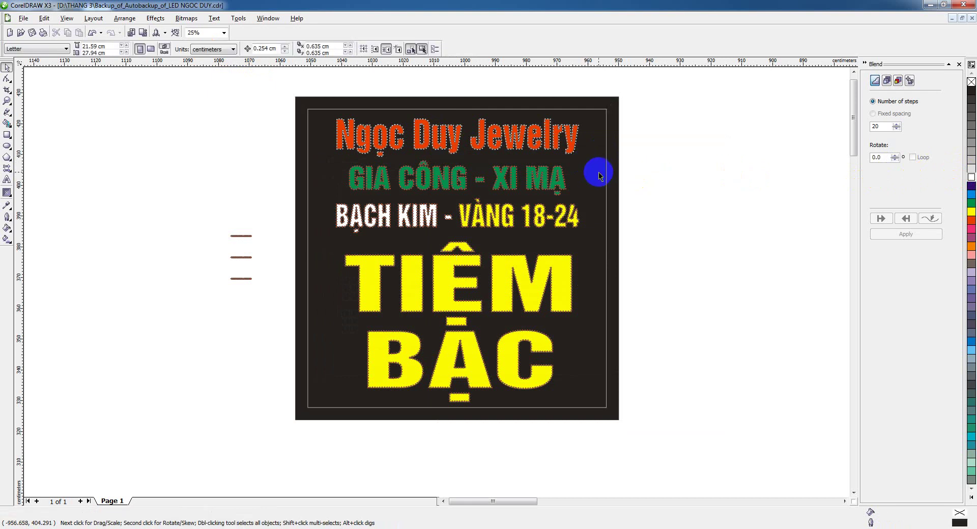
pyautogui.click(596, 178)
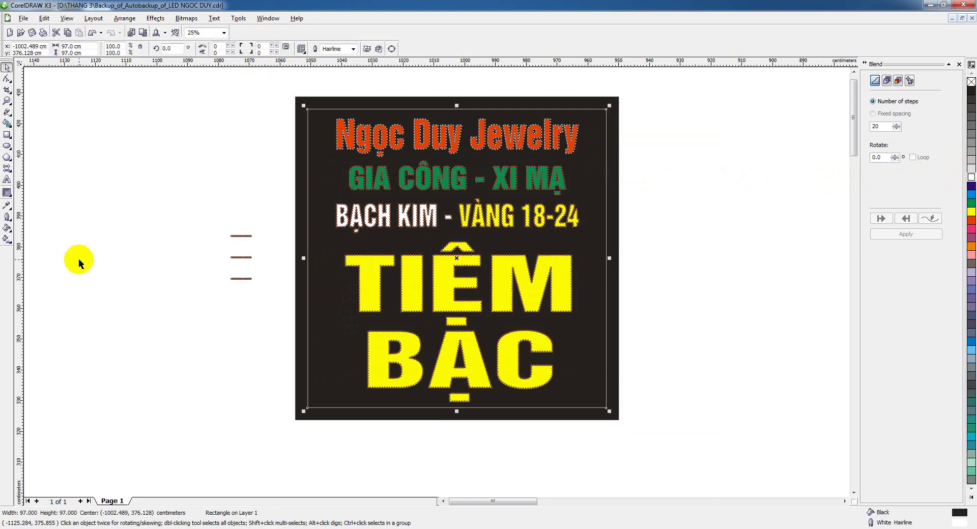
# - Draw a circle about 4 cm in diameter on the empty area beside the sign and move it farther from the sign
pyautogui.click(7, 146)
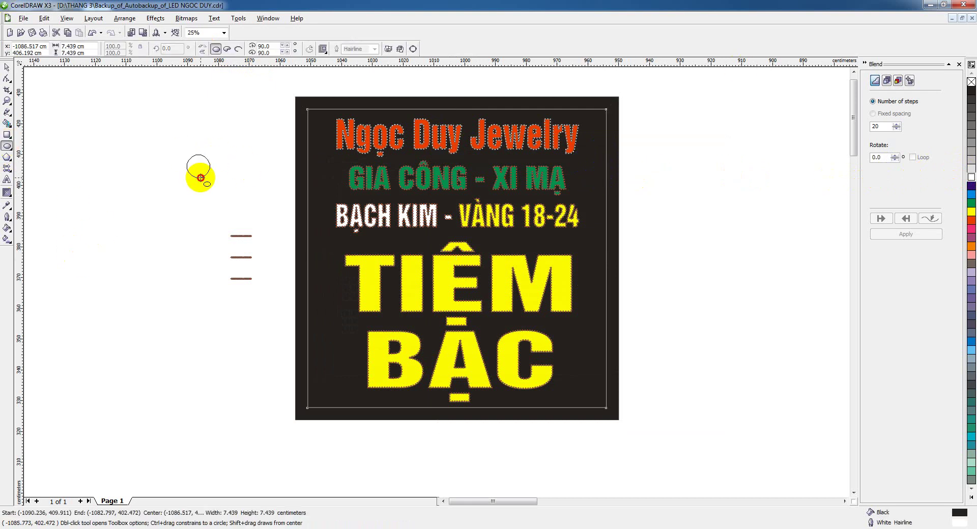
pyautogui.moveTo(187, 155); pyautogui.dragTo(199, 167)
pyautogui.click(6, 67)
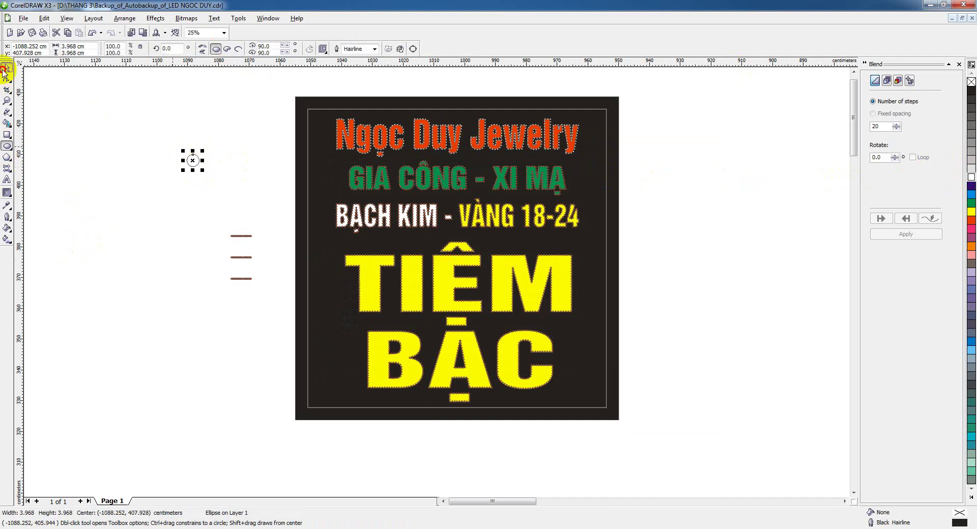
pyautogui.scroll(1, 224, 168)
pyautogui.moveTo(375, 270); pyautogui.dragTo(320, 295)
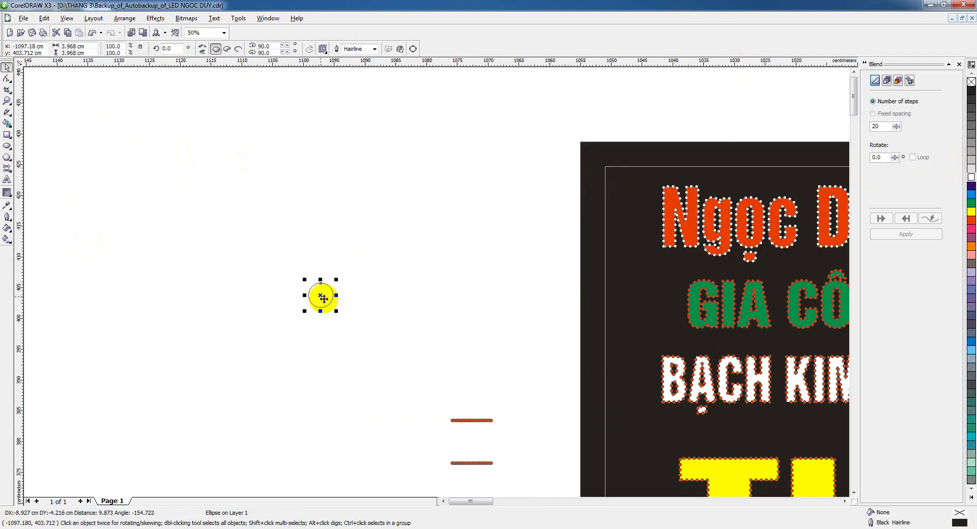
pyautogui.scroll(1, 435, 283)
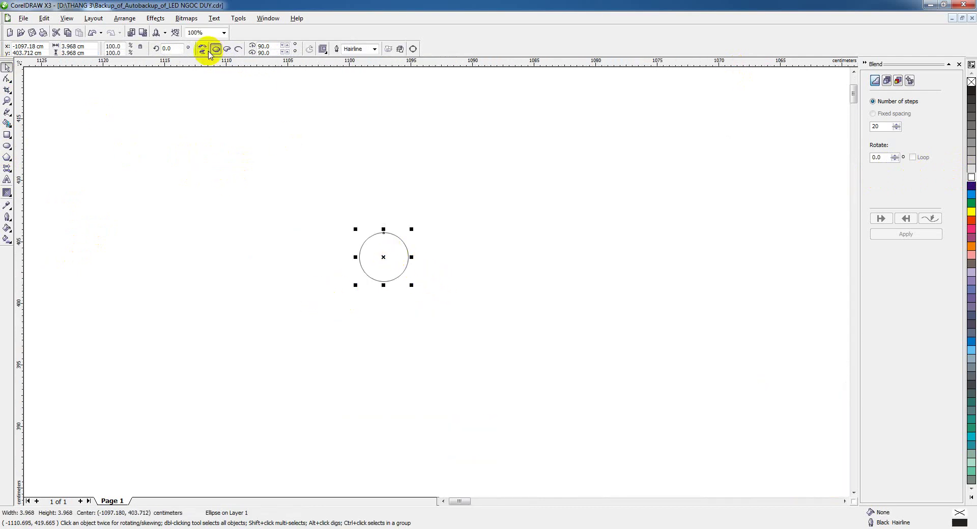
# - Set the circle's diameter to 2.1 cm, reposition it and place a copy level with it about 8 cm away
pyautogui.click(87, 45)
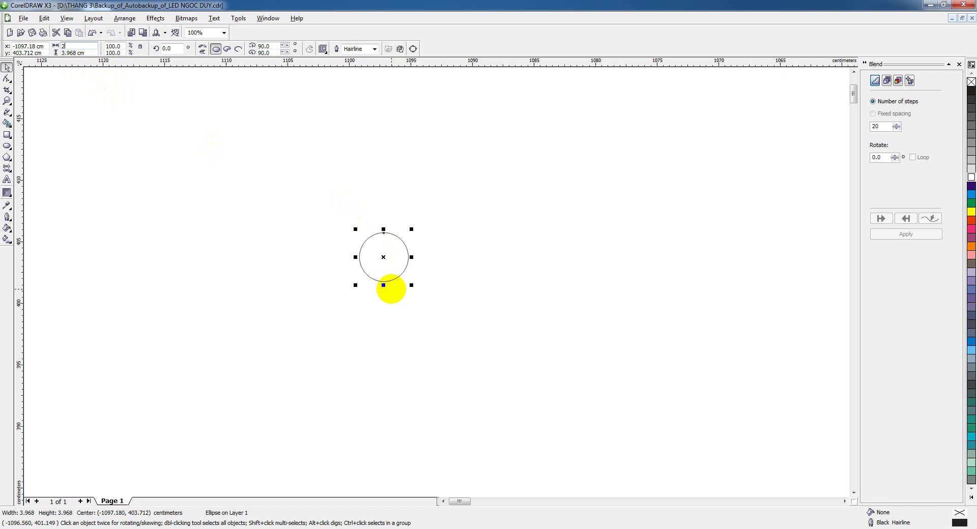
pyautogui.press('Return')
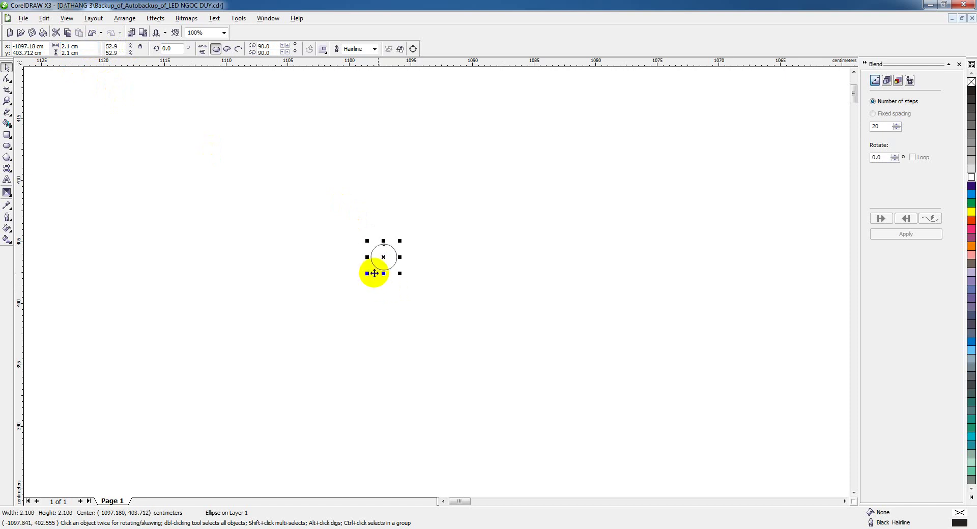
pyautogui.moveTo(383, 257); pyautogui.dragTo(558, 334)
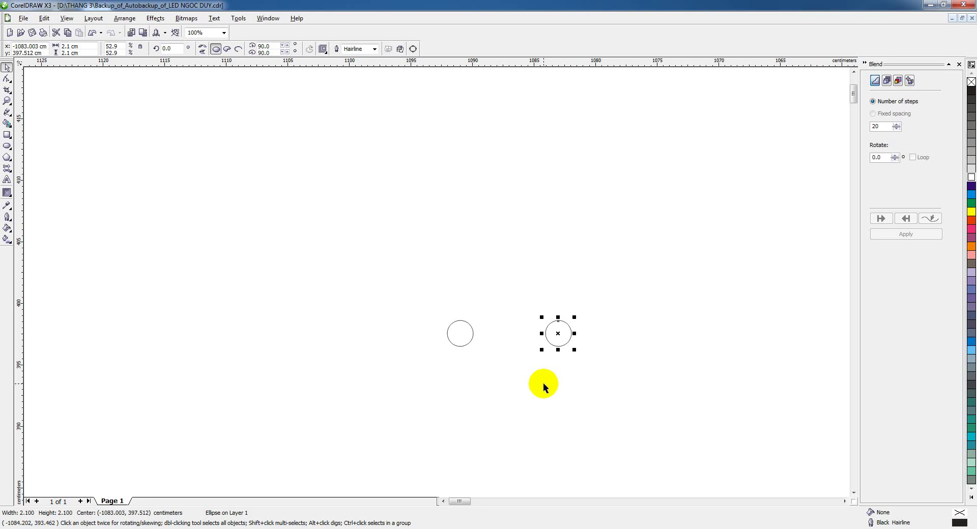
# - Blend the two 2.1 cm circles beside the sign into a straight 20-step row
pyautogui.scroll(-2, 437, 280)
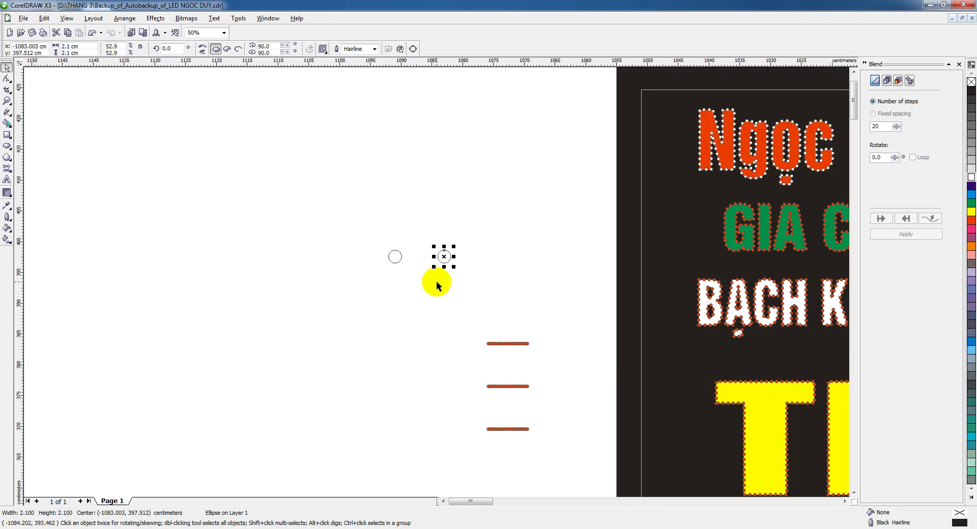
pyautogui.click(8, 193)
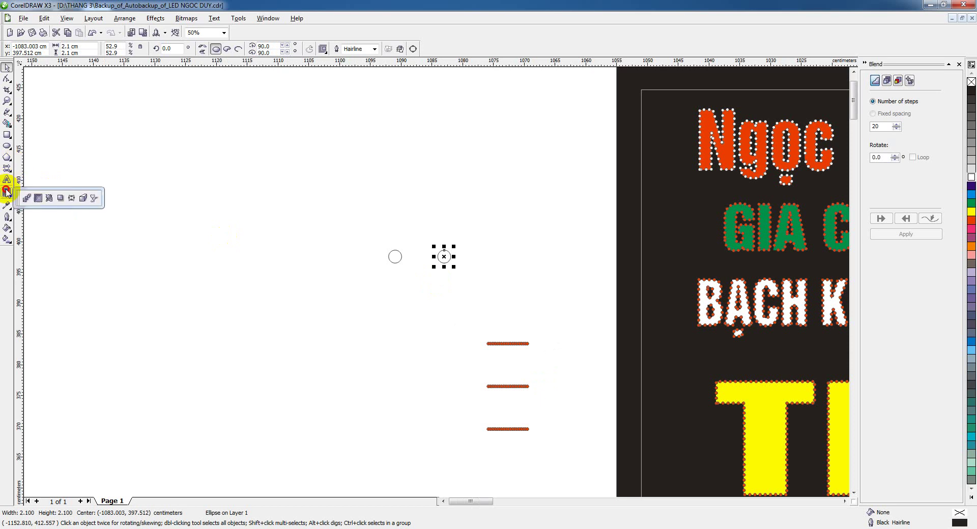
pyautogui.click(27, 199)
pyautogui.moveTo(399, 257); pyautogui.dragTo(445, 257)
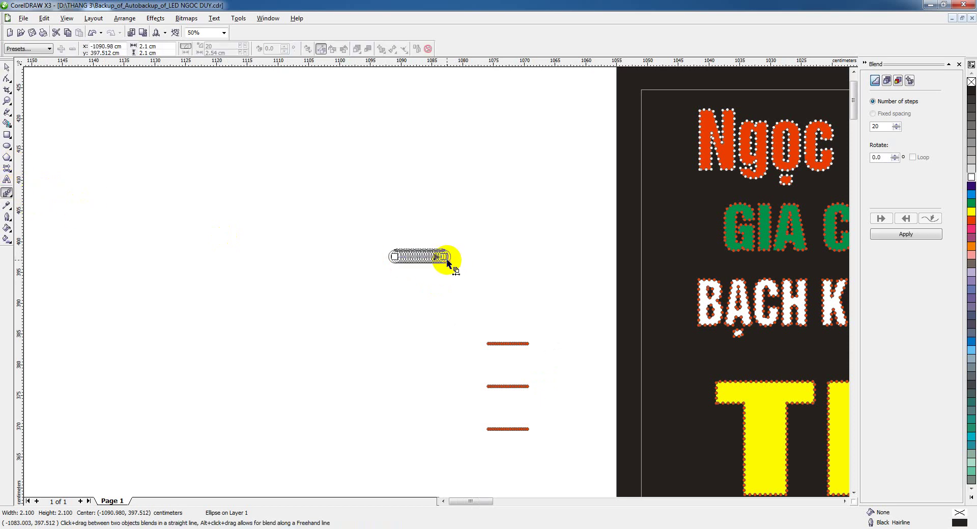
# - Move the new circle blend higher on the empty area, fill it red and place a copy just below it
pyautogui.click(7, 68)
pyautogui.moveTo(190, 173); pyautogui.dragTo(475, 287)
pyautogui.moveTo(432, 255); pyautogui.dragTo(464, 161)
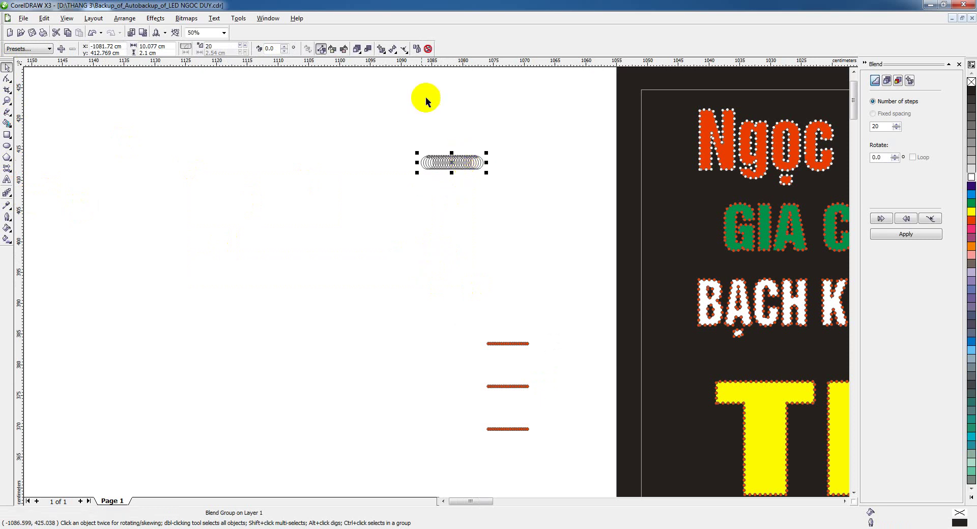
pyautogui.click(973, 222)
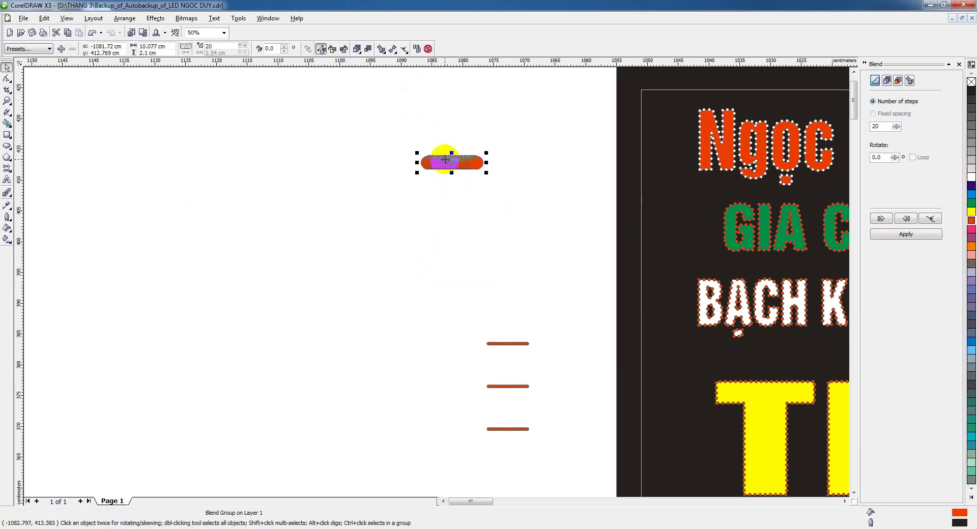
pyautogui.moveTo(448, 160); pyautogui.dragTo(450, 204)
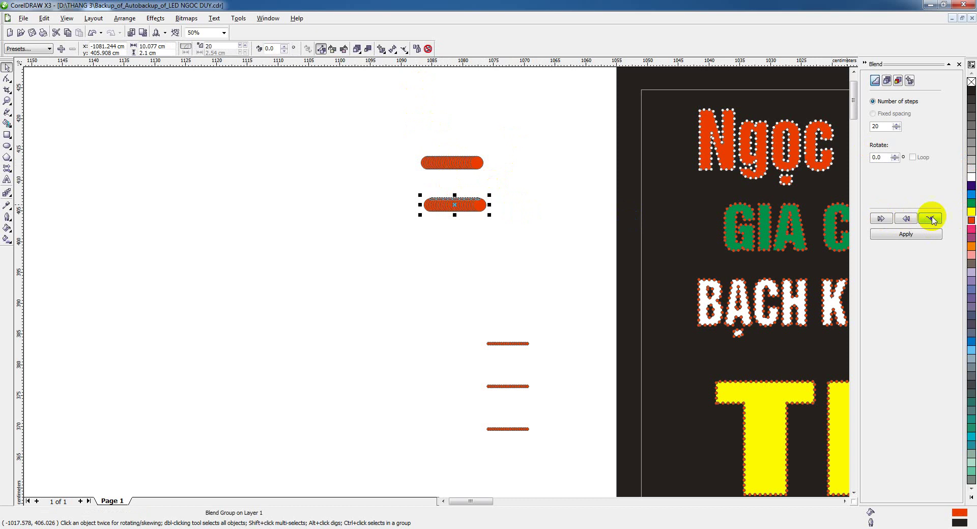
# - Fit the copied red circle blend to the inner 97 cm square with 50 steps, blending along the full path and rotating all objects
pyautogui.click(907, 220)
pyautogui.click(886, 230)
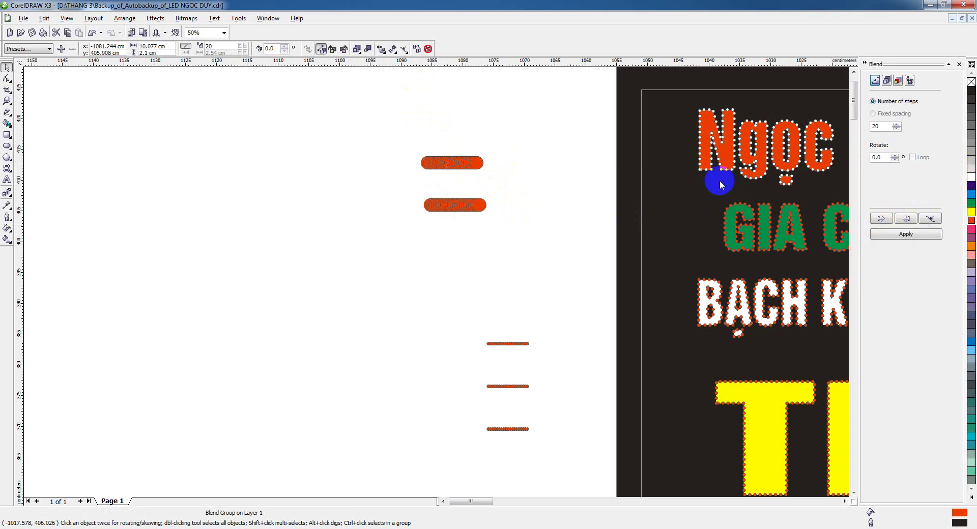
pyautogui.click(643, 166)
pyautogui.doubleClick(876, 127)
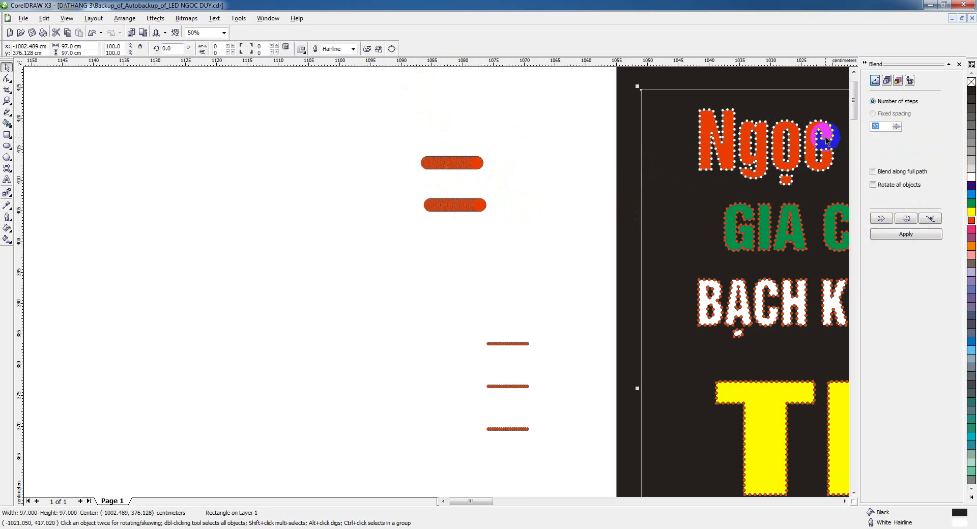
pyautogui.write('50')
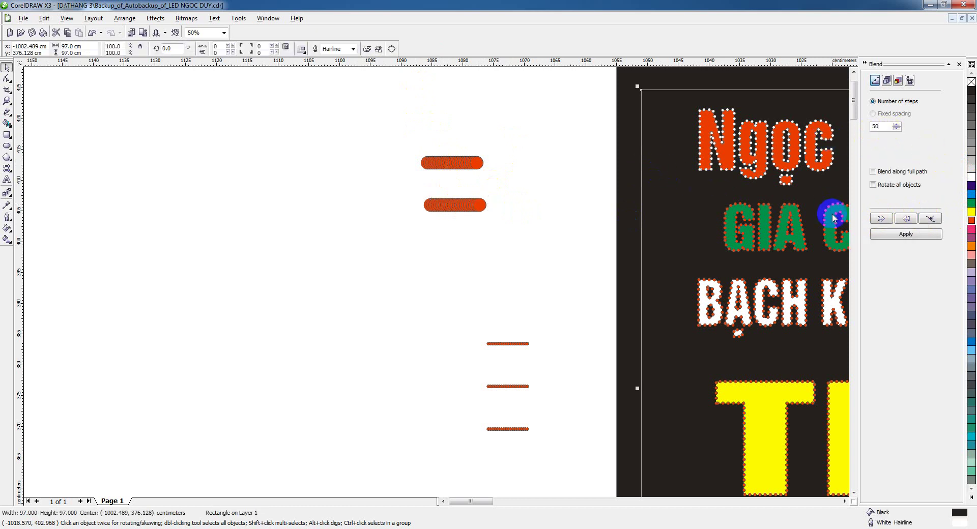
pyautogui.click(892, 236)
pyautogui.click(873, 185)
pyautogui.click(874, 171)
pyautogui.click(901, 234)
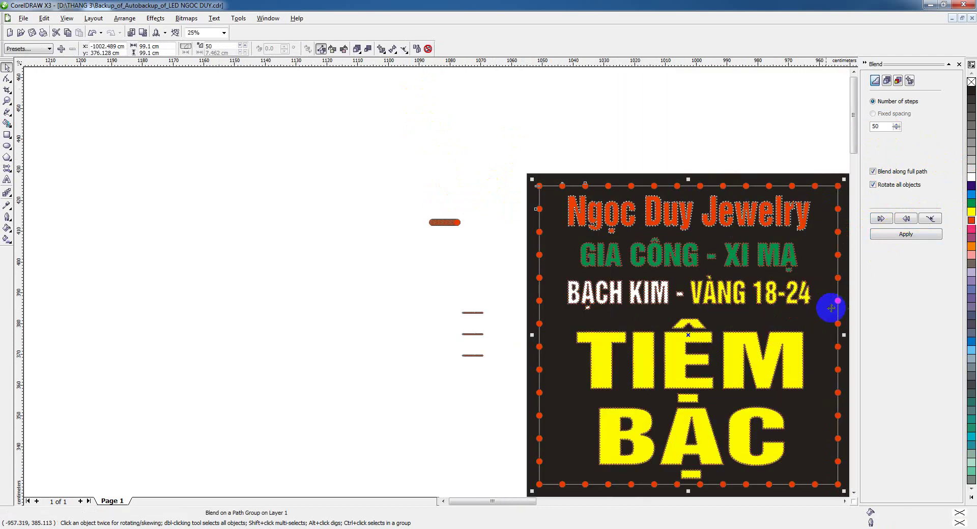
# - Increase the border circle blend to 60 steps and deselect it
pyautogui.scroll(1, 824, 309)
pyautogui.scroll(-1, 437, 279)
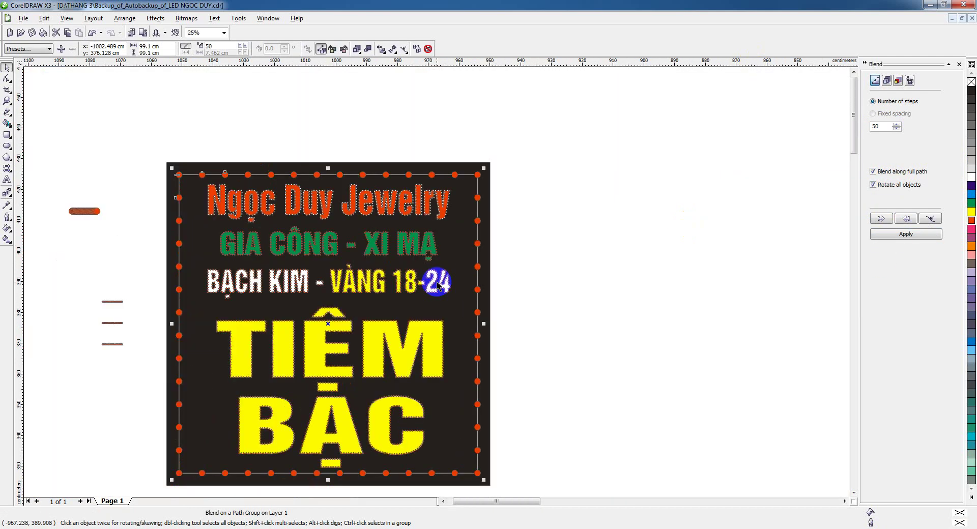
pyautogui.doubleClick(883, 129)
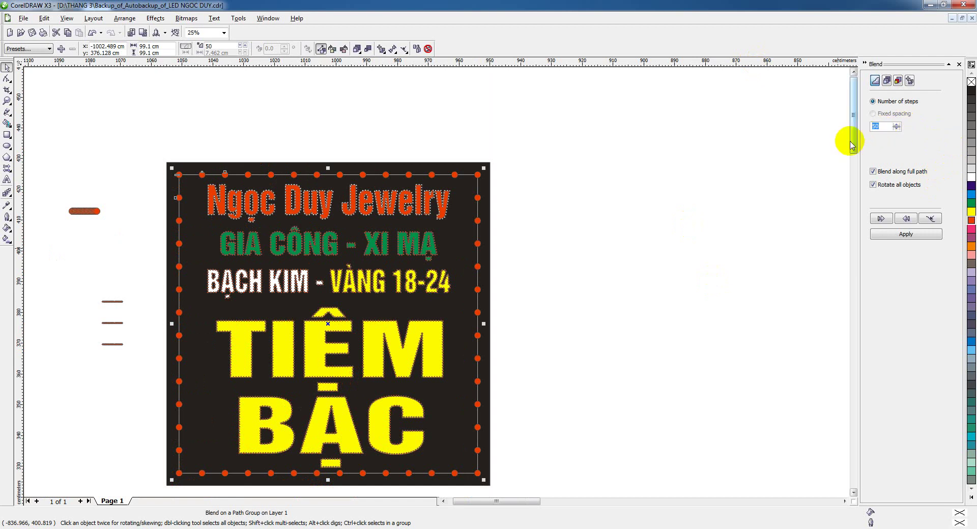
pyautogui.click(895, 240)
pyautogui.click(792, 113)
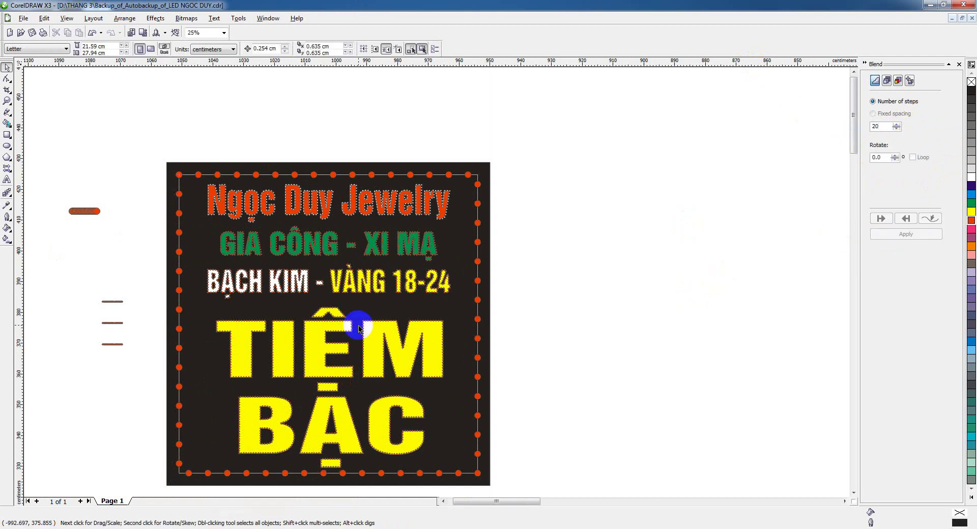
# - Select the whole sign with its border and place a copy level with it on the empty area to its right
pyautogui.click(340, 350)
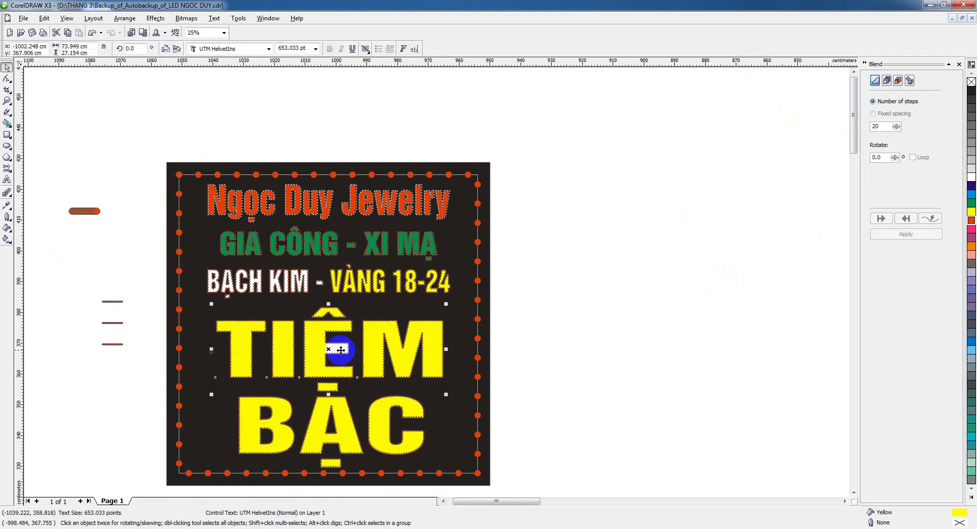
pyautogui.scroll(-1, 341, 350)
pyautogui.moveTo(545, 159); pyautogui.dragTo(348, 360)
pyautogui.moveTo(392, 282); pyautogui.dragTo(583, 284)
pyautogui.rightClick(583, 283)
pyautogui.scroll(2, 434, 283)
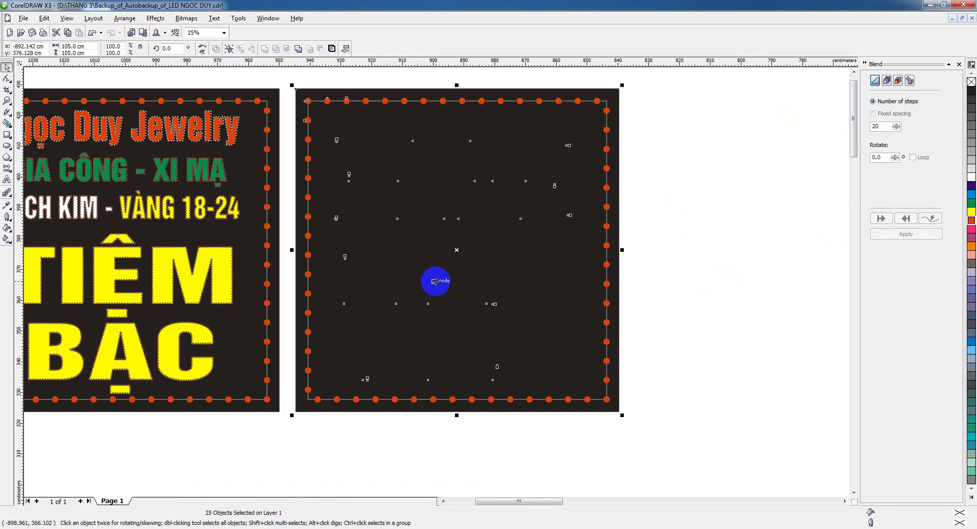
# - Remove the black fill from the copied sign's inner 97 cm square, keeping its white outline
pyautogui.click(716, 290)
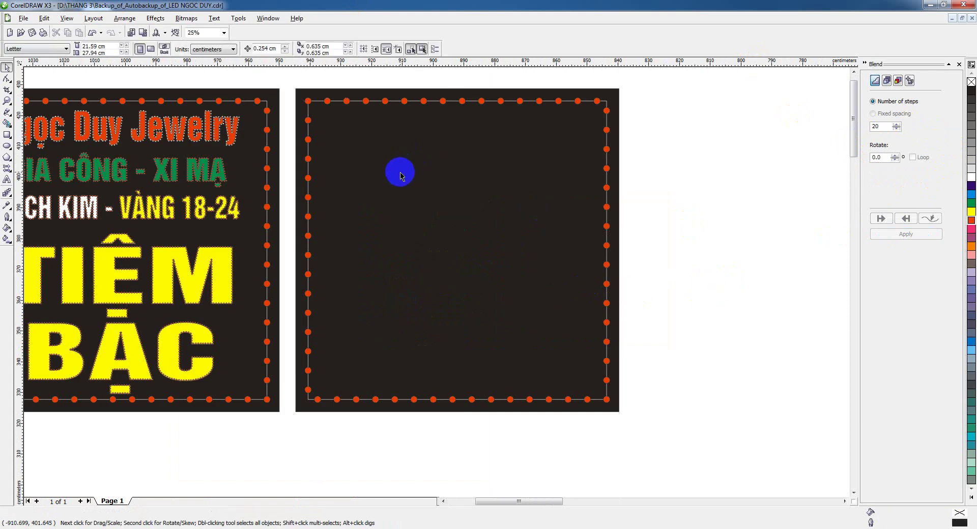
pyautogui.click(316, 115)
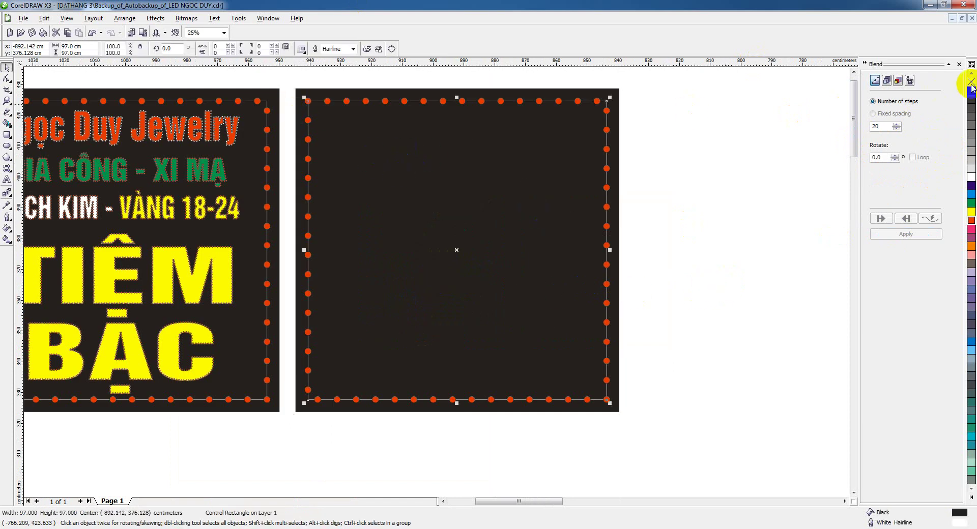
pyautogui.click(703, 163)
pyautogui.click(528, 166)
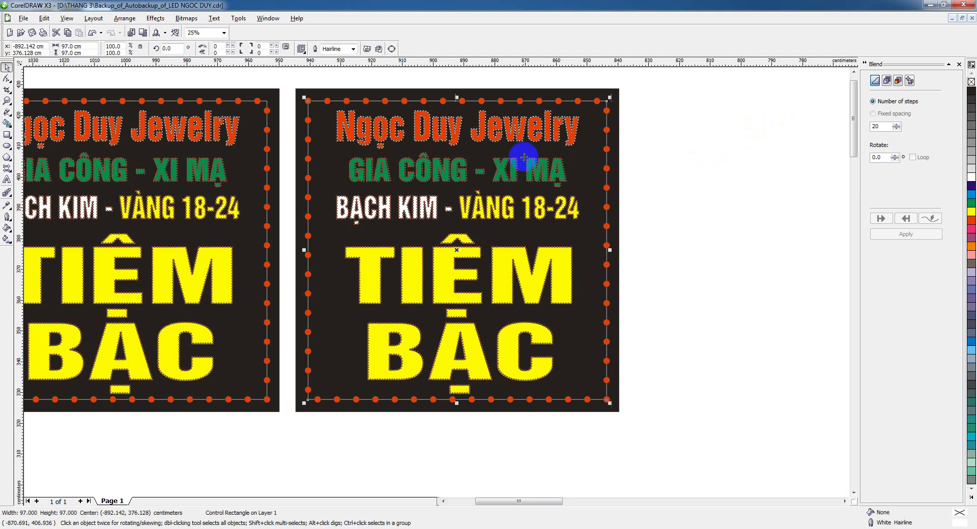
# - Clear the LED circle blends from the upper three text lines of the copied sign
pyautogui.click(520, 132)
pyautogui.keyDown('shift'); pyautogui.click(439, 168); pyautogui.keyUp('shift')
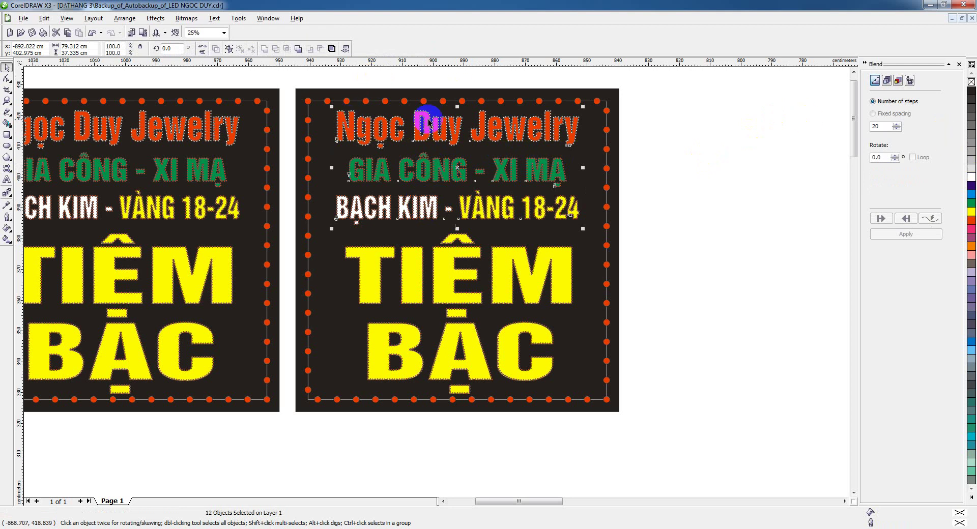
pyautogui.click(566, 135)
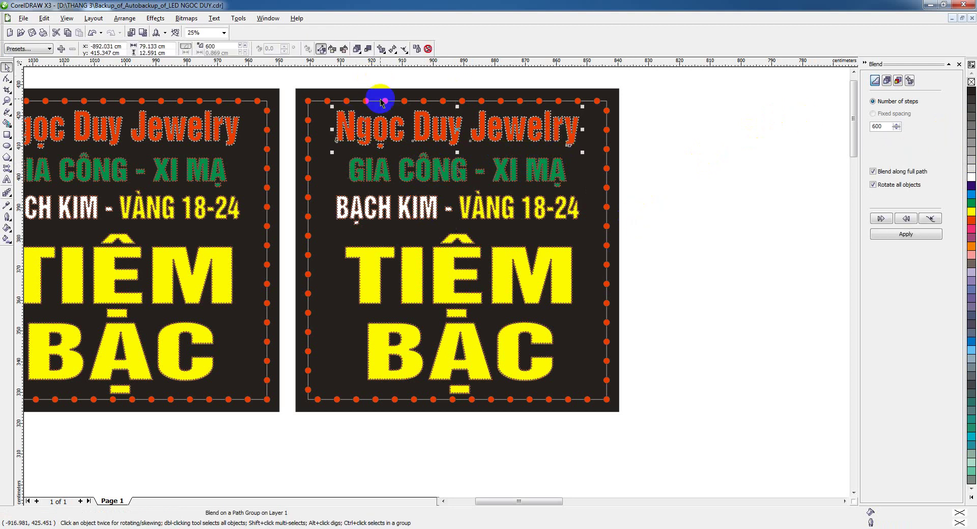
pyautogui.click(421, 96)
pyautogui.click(451, 160)
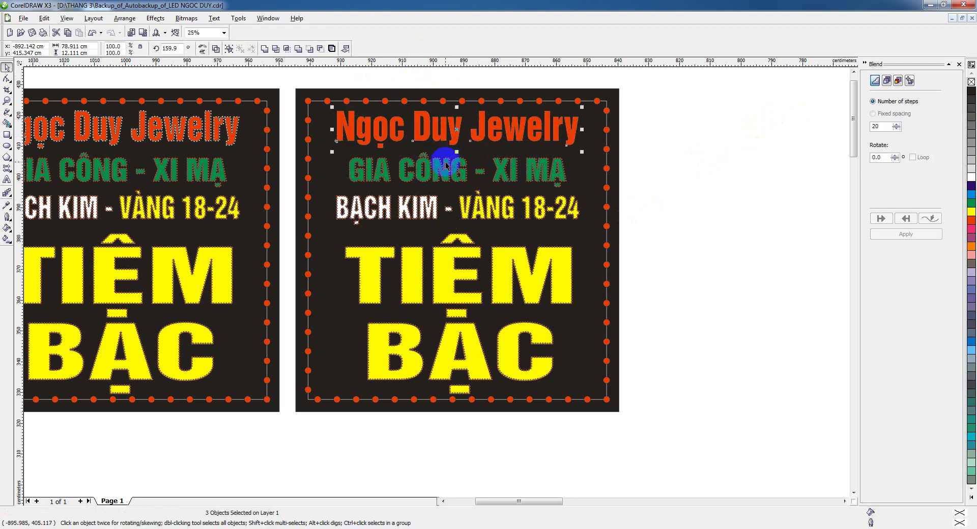
pyautogui.click(421, 174)
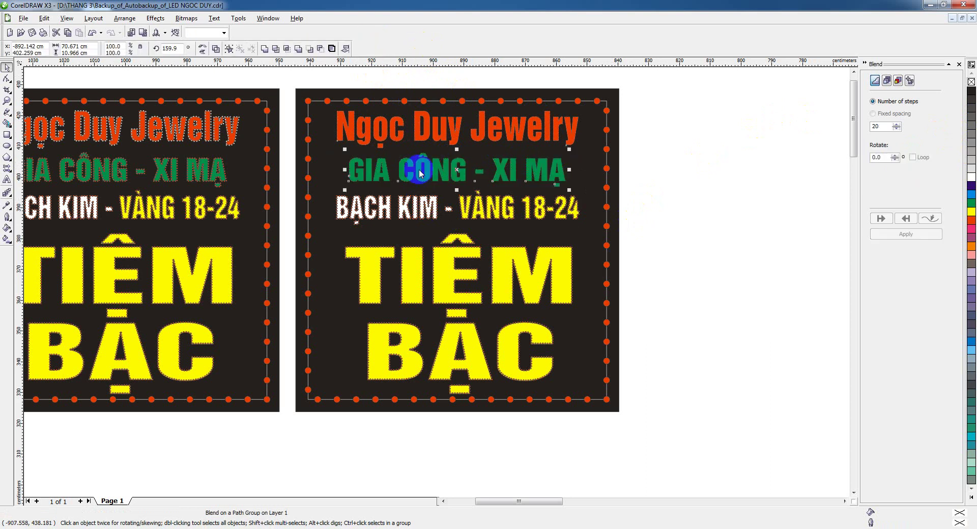
pyautogui.click(420, 207)
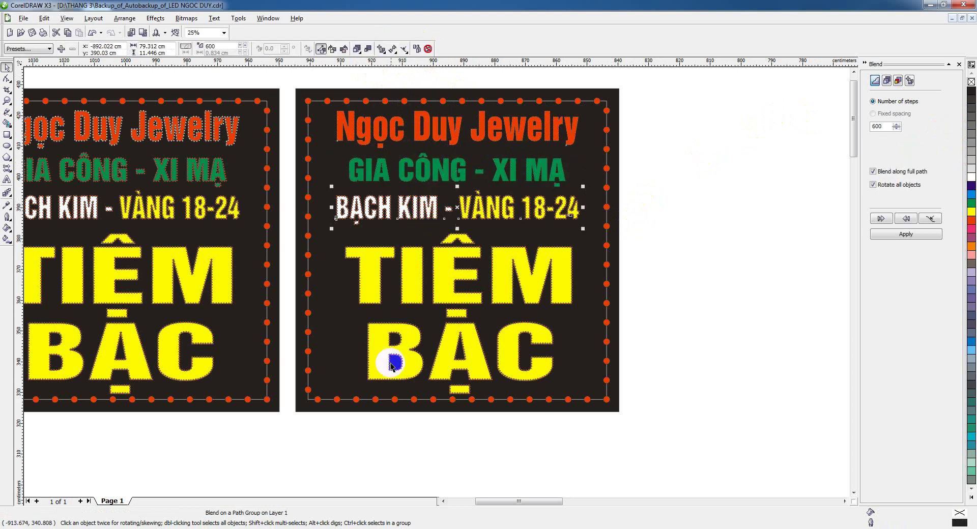
pyautogui.click(429, 48)
pyautogui.keyDown('shift'); pyautogui.click(416, 153); pyautogui.keyUp('shift')
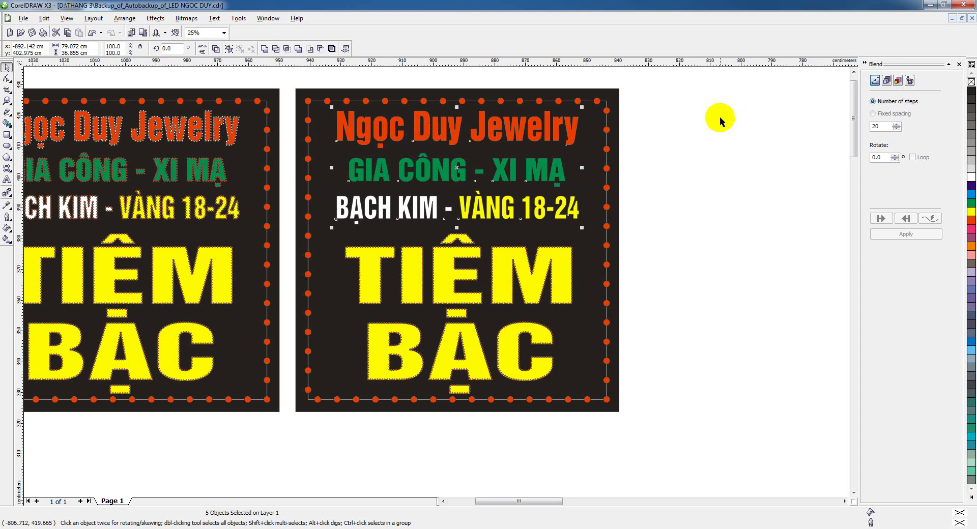
# - Move the three leftover end circles near the right ends of the copied sign's upper text lines outside the sign and delete them
pyautogui.moveTo(718, 103); pyautogui.dragTo(396, 227)
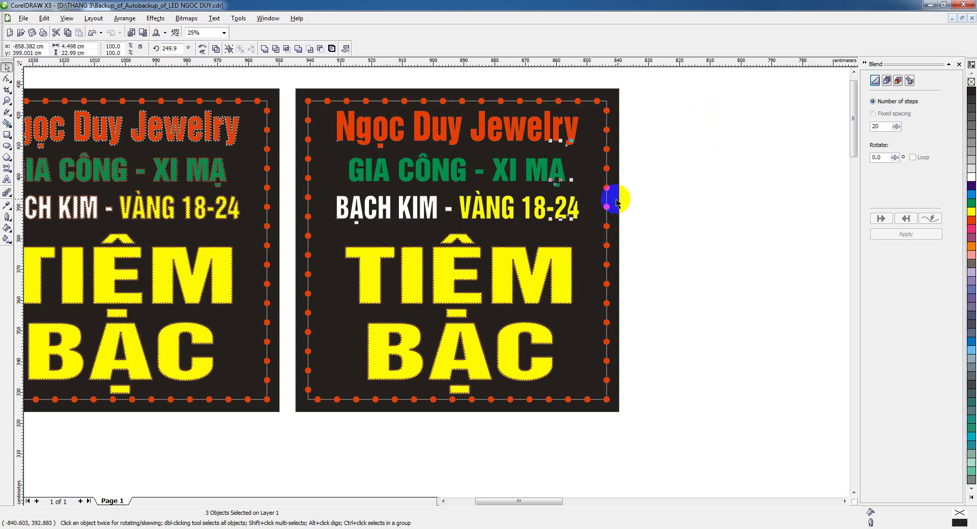
pyautogui.moveTo(557, 181); pyautogui.dragTo(672, 180)
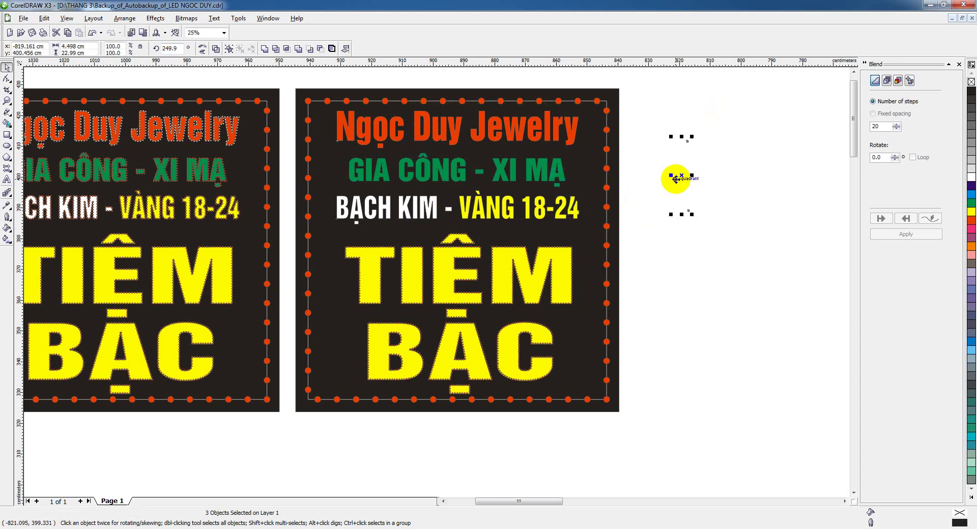
pyautogui.press('Escape')
pyautogui.moveTo(290, 88); pyautogui.dragTo(367, 243)
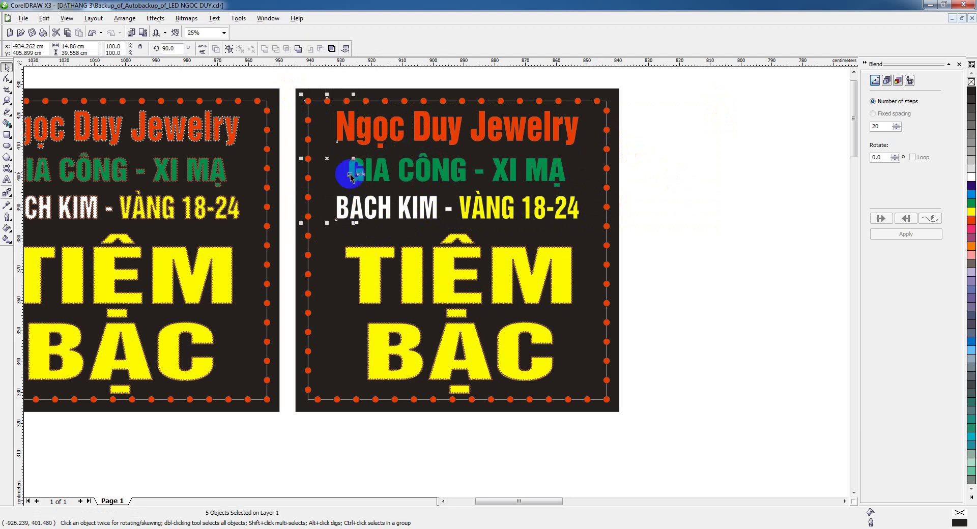
pyautogui.moveTo(327, 159); pyautogui.dragTo(664, 166)
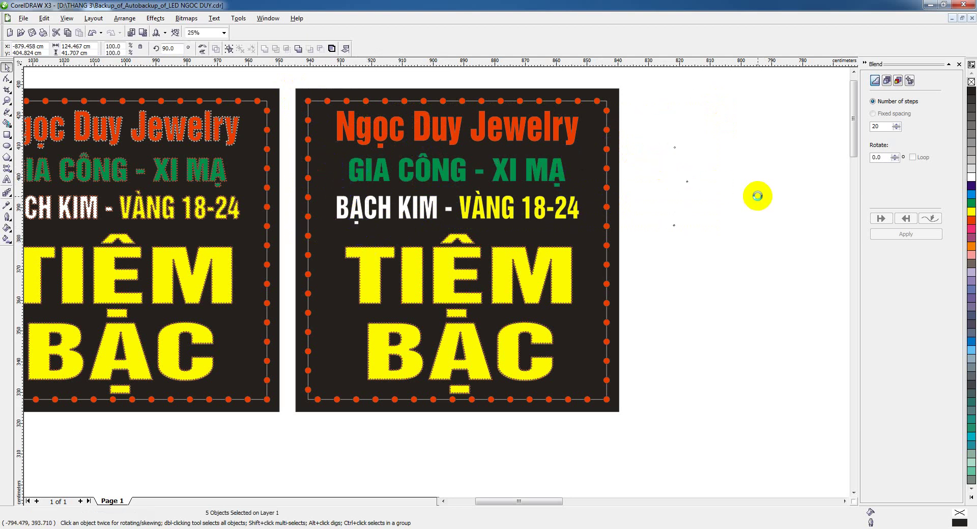
pyautogui.click(757, 196)
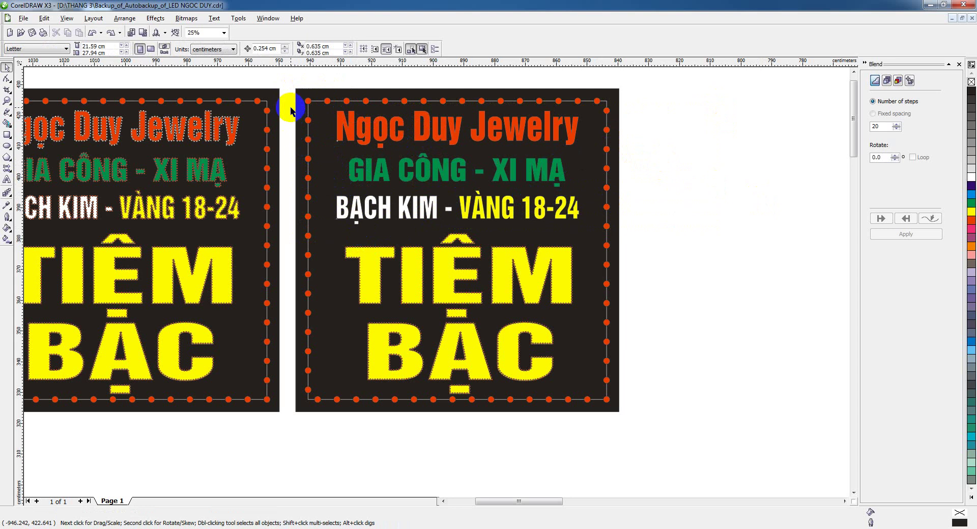
# - Move the three leftover start circles of the copied sign's upper text lines onto the empty area beside the sign
pyautogui.moveTo(292, 111); pyautogui.dragTo(382, 245)
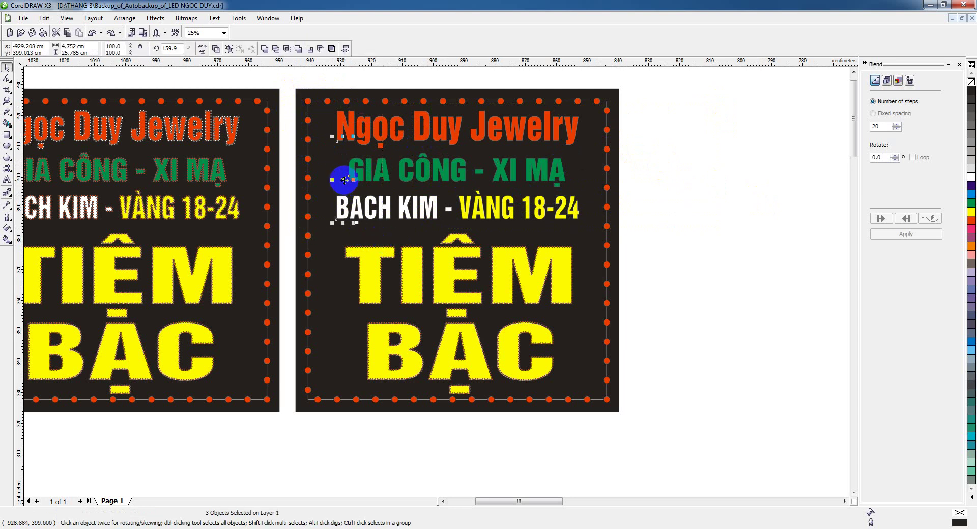
pyautogui.moveTo(344, 180); pyautogui.dragTo(664, 156)
pyautogui.click(747, 350)
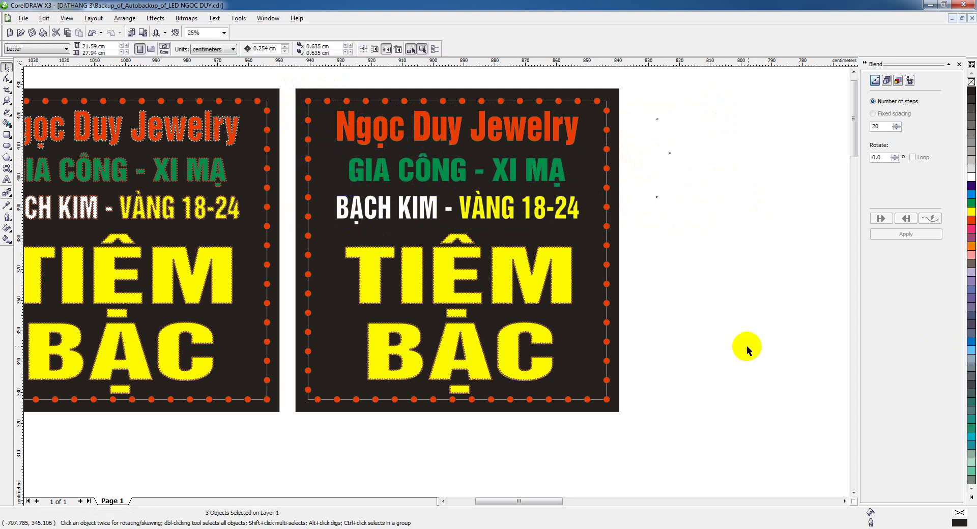
# - Change the font of the copied sign's upper three text lines to bold Arial
pyautogui.click(491, 147)
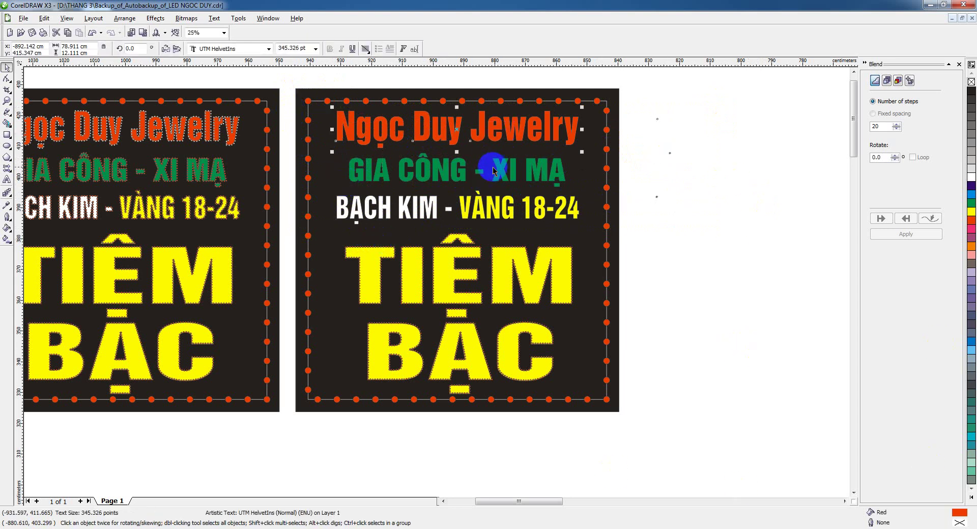
pyautogui.keyDown('shift'); pyautogui.click(497, 207); pyautogui.keyUp('shift')
pyautogui.click(240, 48)
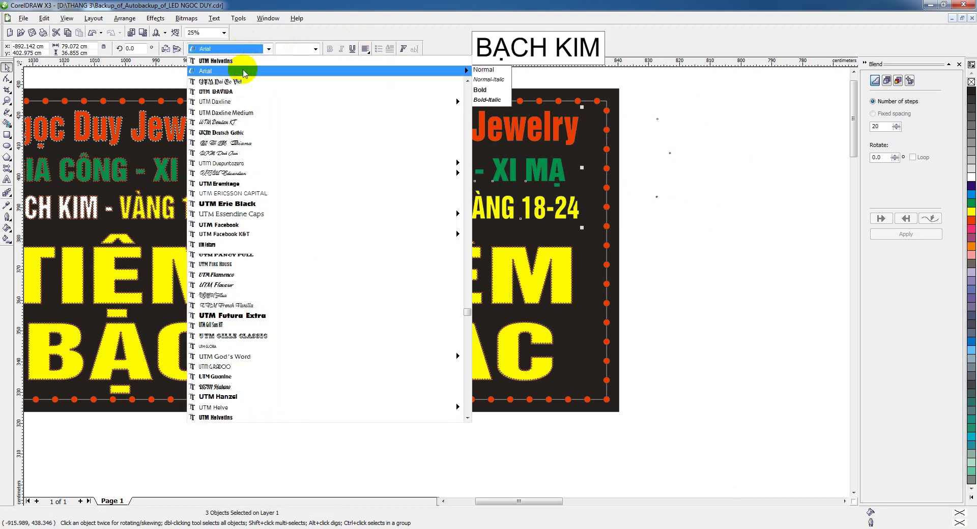
pyautogui.click(245, 72)
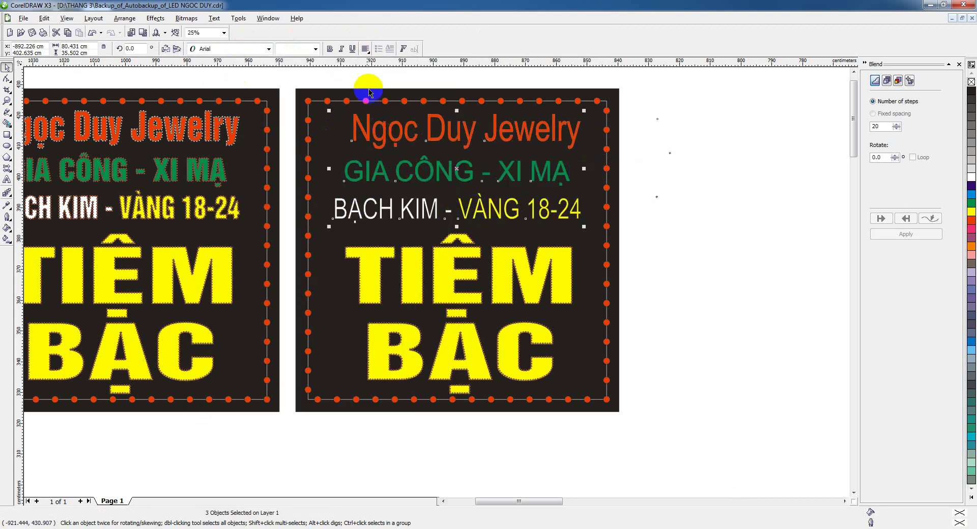
pyautogui.click(330, 49)
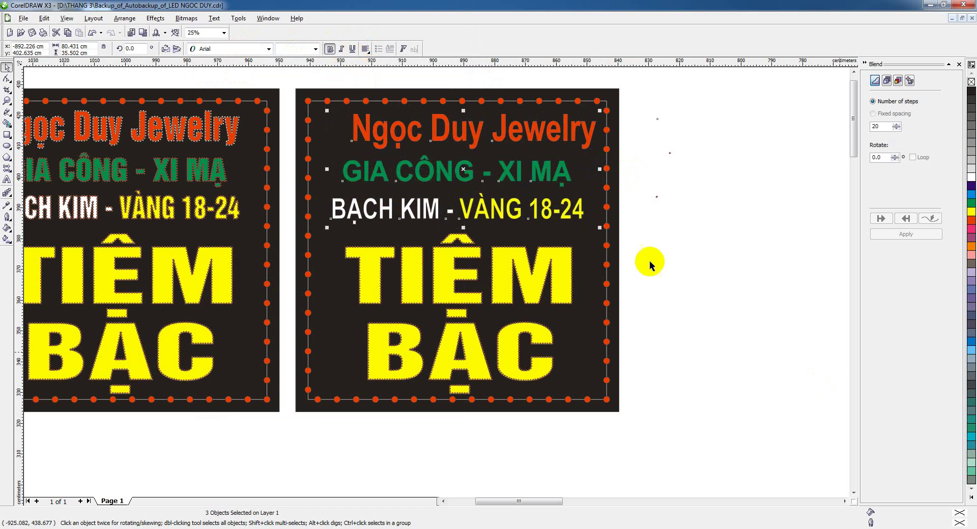
# - Center the Ngọc Duy Jewelry line over the lines below and move its loose white circle next to the letter N
pyautogui.click(579, 181)
pyautogui.click(681, 218)
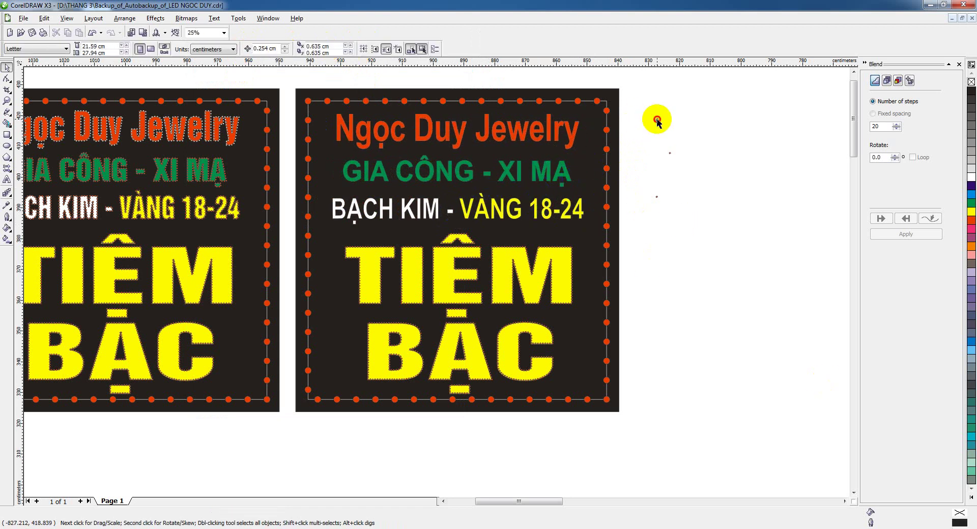
pyautogui.moveTo(331, 136); pyautogui.dragTo(438, 286)
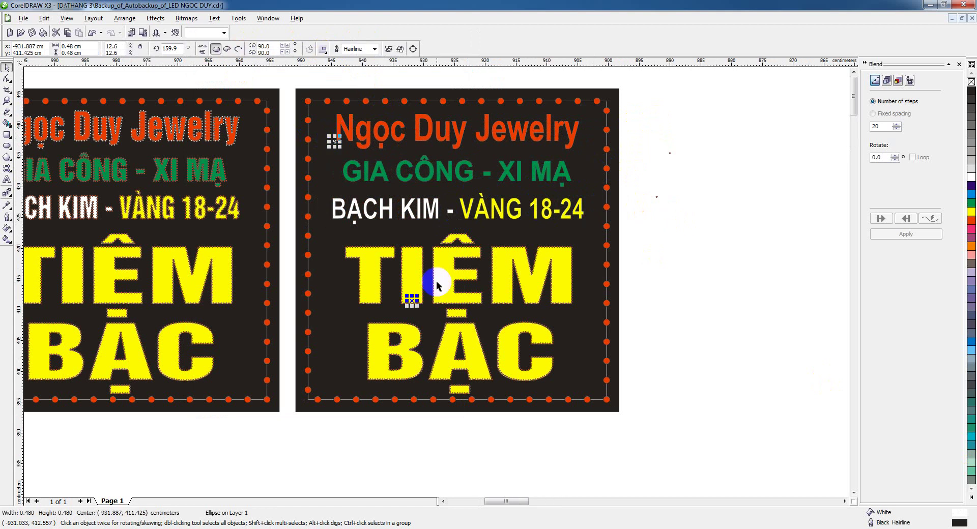
pyautogui.scroll(1, 437, 284)
pyautogui.scroll(1, 409, 298)
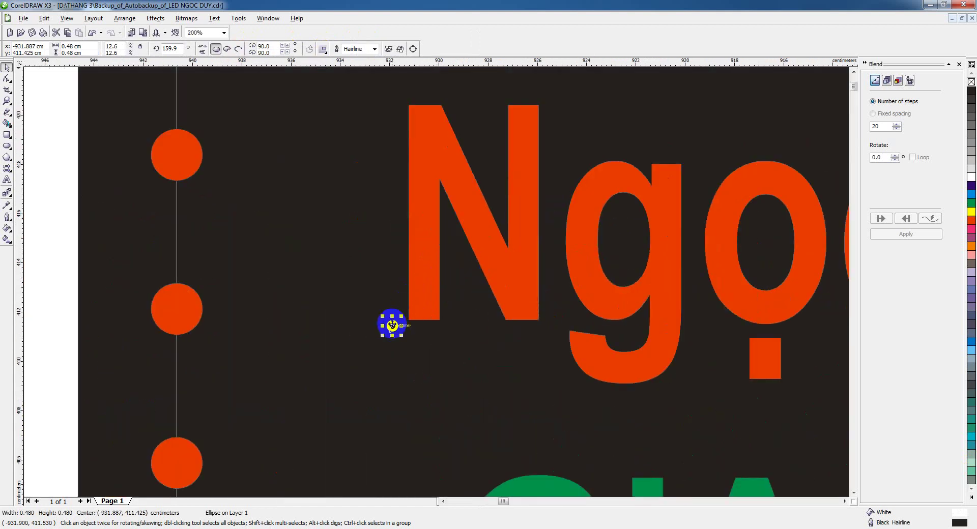
# - Fill the N's left stem with a column of 11 white circles and copy the column to the right stem and the middle
pyautogui.moveTo(392, 324); pyautogui.dragTo(424, 293)
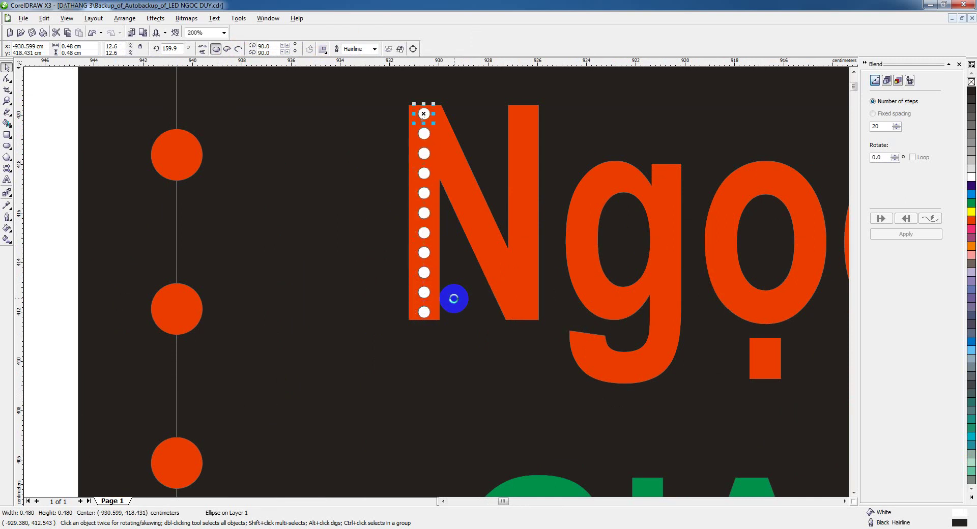
pyautogui.moveTo(47, 83); pyautogui.dragTo(450, 324)
pyautogui.moveTo(425, 230); pyautogui.dragTo(480, 229)
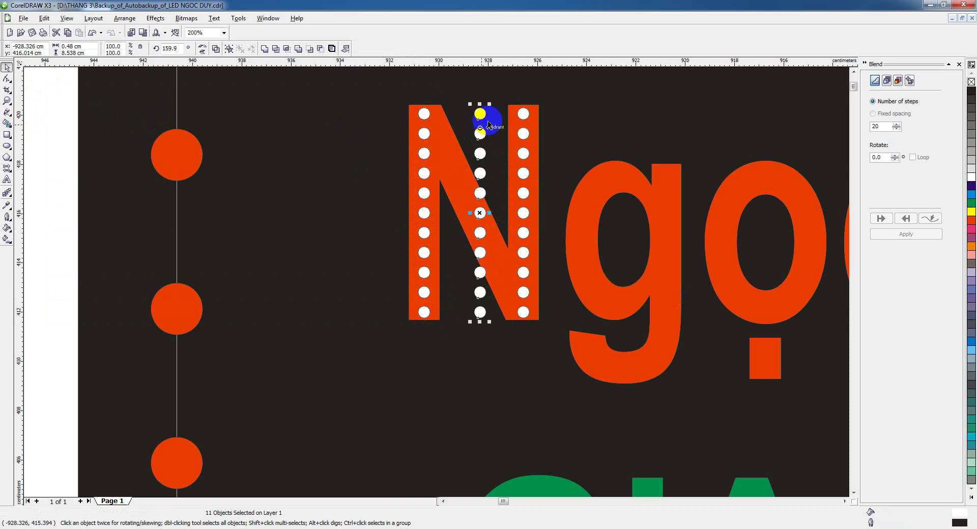
# - Rotate the middle column of circles to follow the N's diagonal and center it within the stroke
pyautogui.click(480, 108)
pyautogui.moveTo(491, 103); pyautogui.dragTo(436, 105)
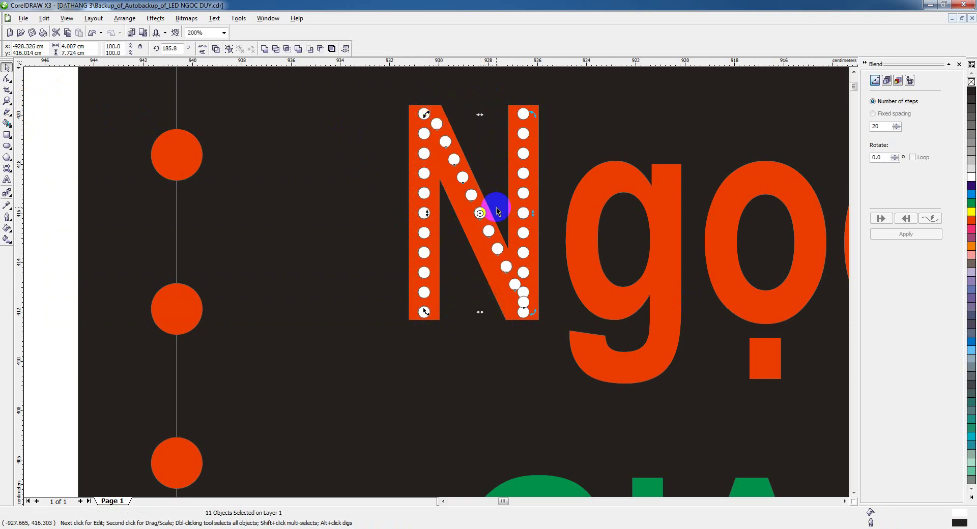
pyautogui.scroll(2, 489, 231)
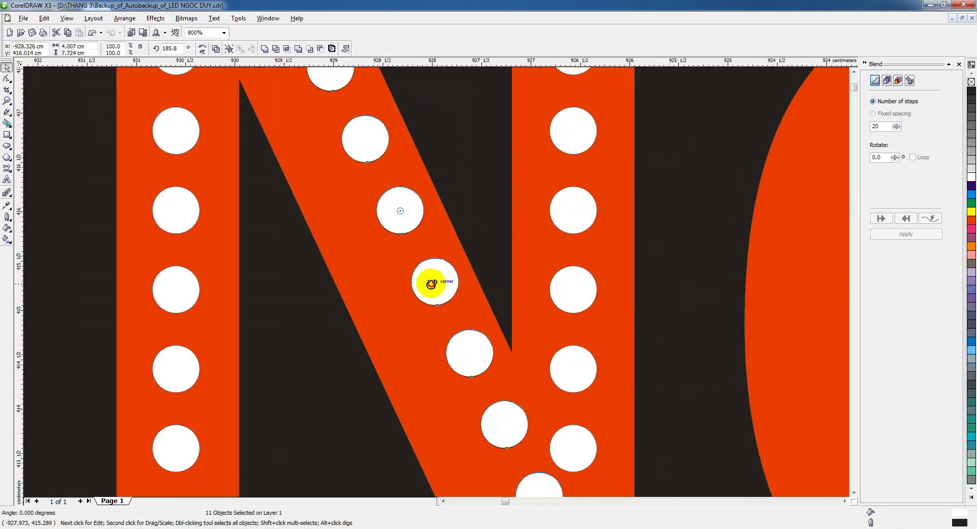
pyautogui.moveTo(406, 214); pyautogui.dragTo(386, 218)
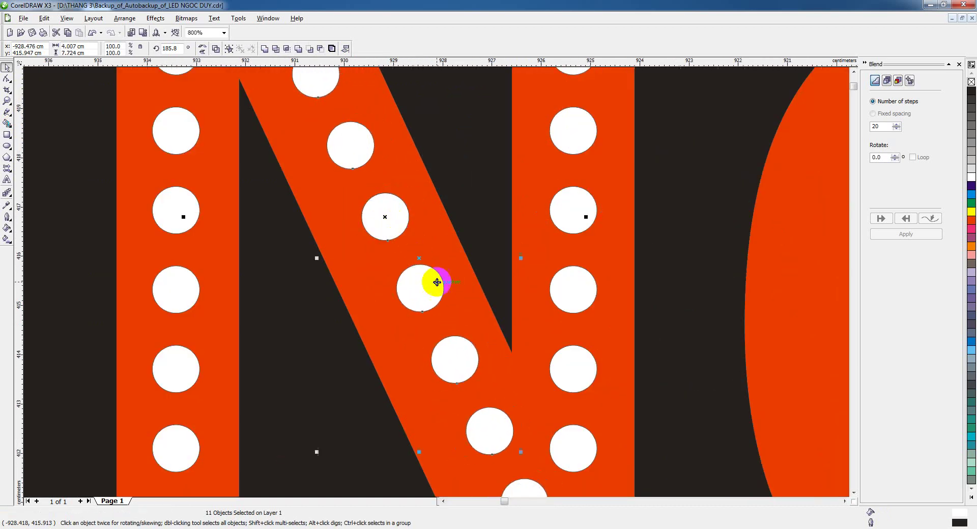
# - Delete the circles at both ends of the N's diagonal row that crowd the stem circles
pyautogui.scroll(-2, 432, 282)
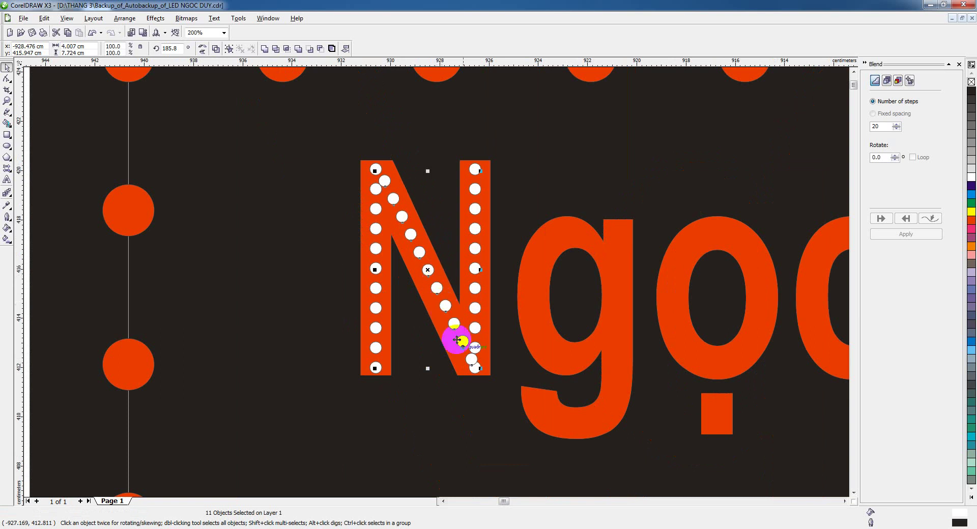
pyautogui.click(469, 360)
pyautogui.press('Delete')
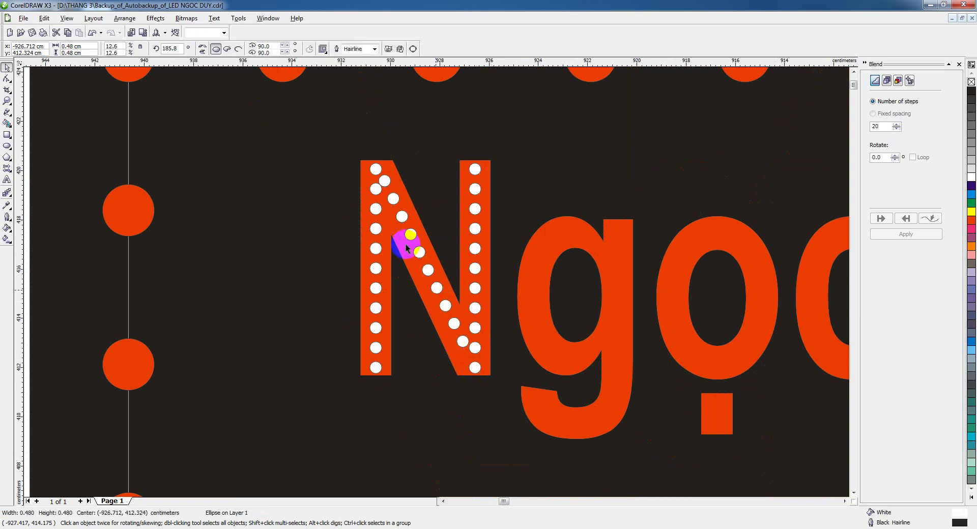
pyautogui.click(387, 181)
pyautogui.press('Delete')
pyautogui.scroll(-2, 437, 283)
pyautogui.press('Escape')
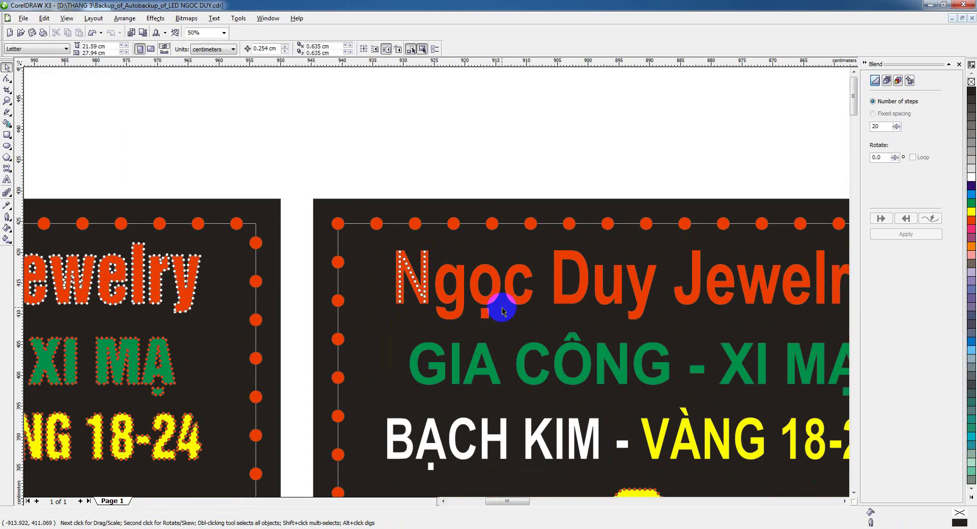
# - Copy a circle from the N to the top of the g's stem and repeat it downward as an evenly spaced column
pyautogui.scroll(2, 437, 281)
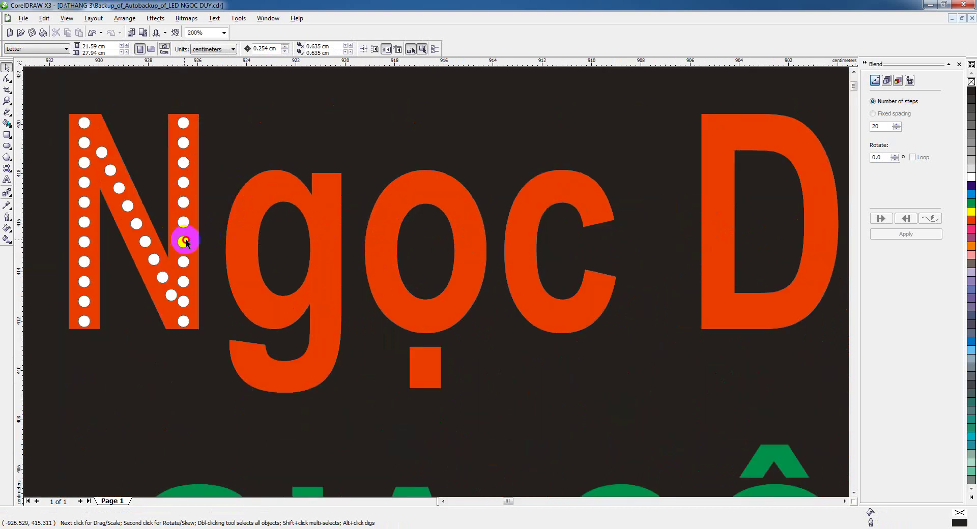
pyautogui.moveTo(186, 242); pyautogui.dragTo(438, 281)
pyautogui.scroll(1, 325, 206)
pyautogui.rightClick(438, 281)
pyautogui.hotkey('ctrl', 'r')
pyautogui.hotkey('ctrl', 'r')
pyautogui.hotkey('ctrl', 'r')
pyautogui.hotkey('ctrl', 'r')
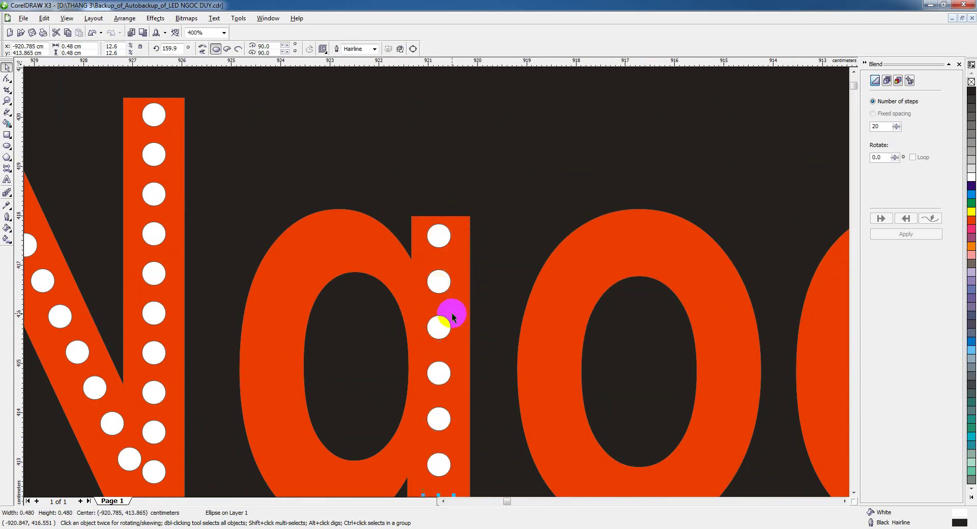
# - Place copies of the circle along the g's lower hook and up the lower part of its bowl
pyautogui.scroll(-2, 436, 282)
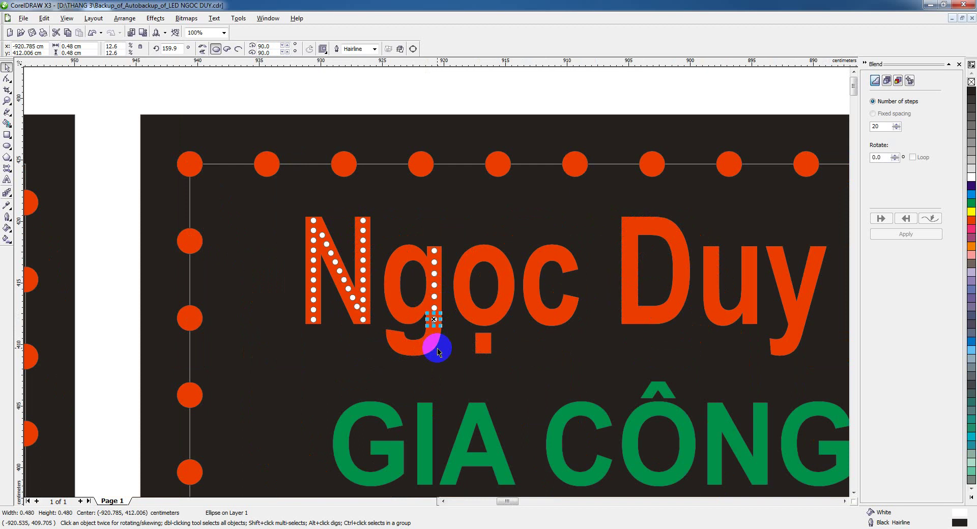
pyautogui.moveTo(436, 348); pyautogui.dragTo(410, 298)
pyautogui.scroll(2, 435, 279)
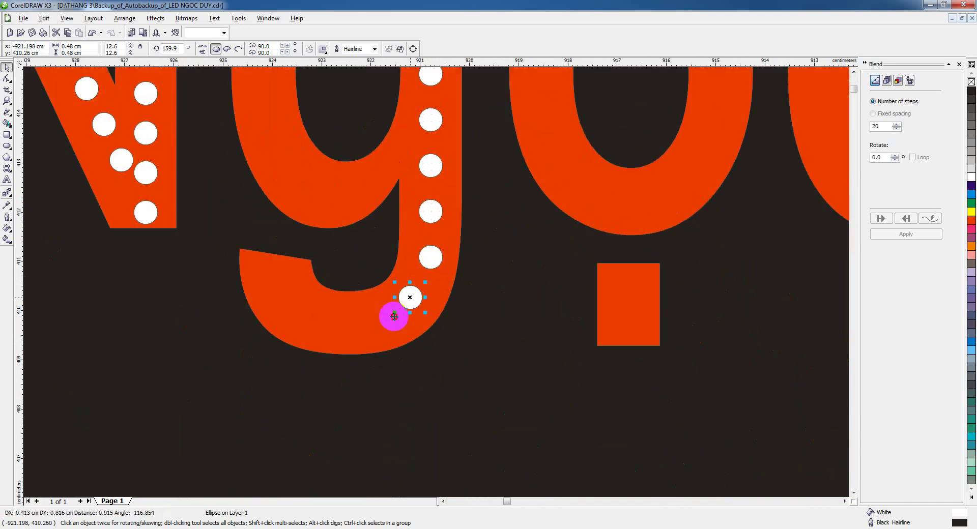
pyautogui.moveTo(372, 323); pyautogui.dragTo(296, 311)
pyautogui.moveTo(296, 311); pyautogui.dragTo(363, 183)
pyautogui.moveTo(364, 182); pyautogui.dragTo(268, 138)
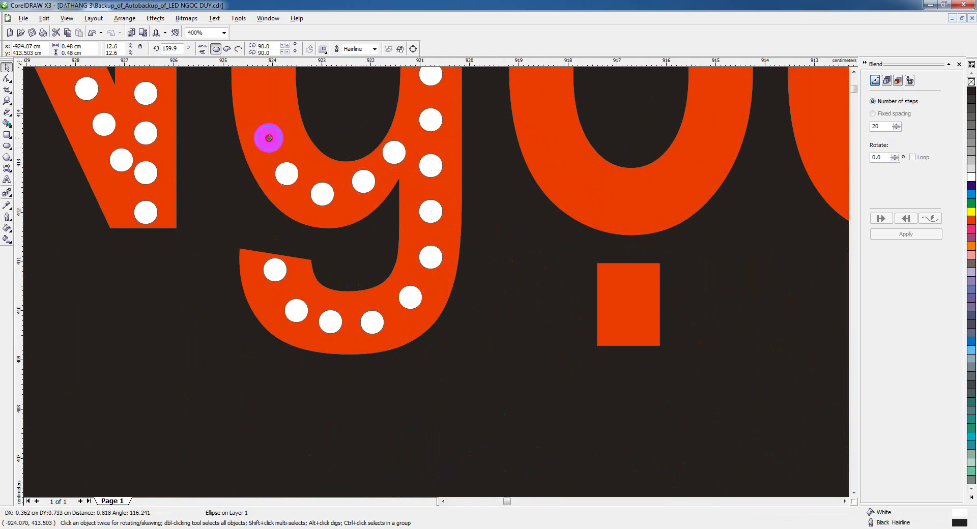
pyautogui.scroll(-1, 269, 138)
pyautogui.scroll(1, 494, 255)
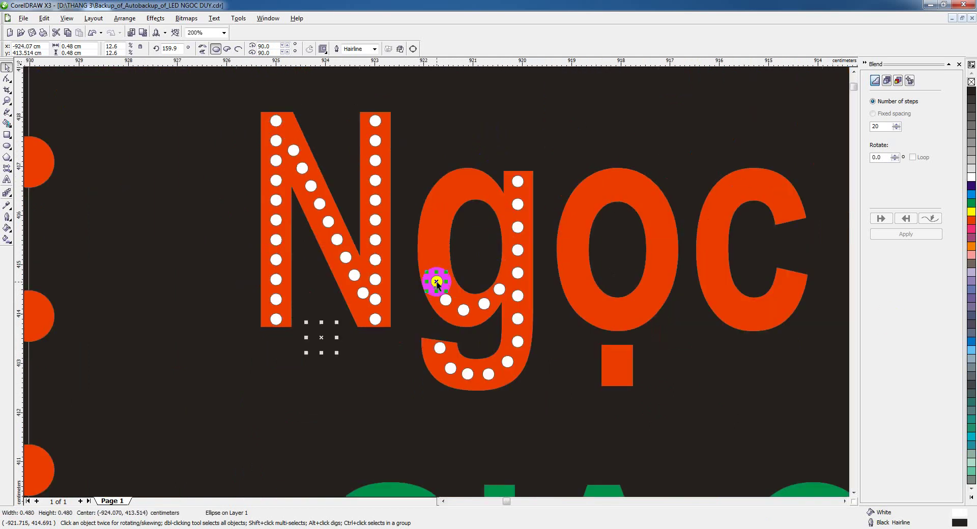
# - Complete the circles around the g's bowl and fill the letter ọ, with a two-by-two set in its dot
pyautogui.moveTo(322, 337); pyautogui.dragTo(591, 300)
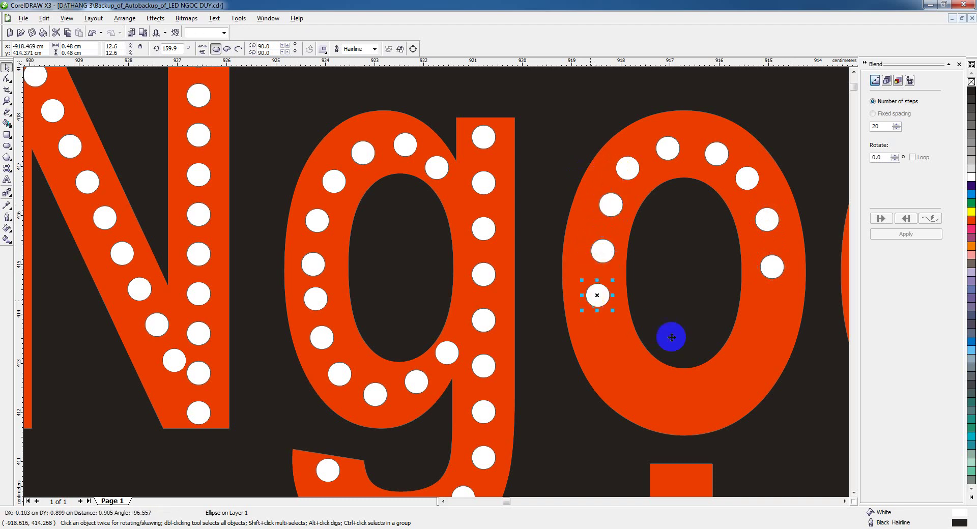
pyautogui.scroll(-2, 453, 290)
pyautogui.scroll(2, 342, 247)
pyautogui.moveTo(287, 203); pyautogui.dragTo(374, 419)
pyautogui.keyDown('shift'); pyautogui.click(353, 388); pyautogui.keyUp('shift')
pyautogui.scroll(-1, 614, 311)
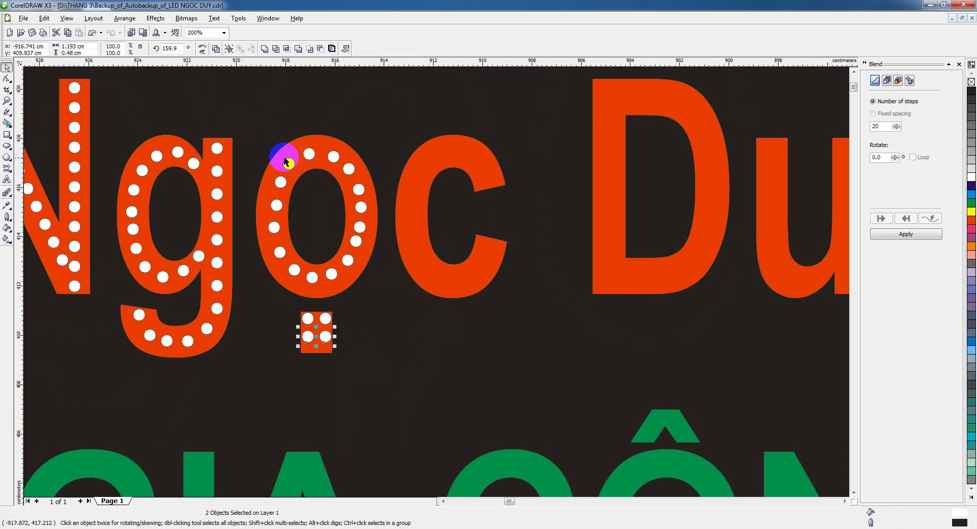
# - Copy the o's ring of circles onto the letter c and delete the circles that fall in its opening
pyautogui.press('F3')
pyautogui.moveTo(395, 92); pyautogui.dragTo(508, 316)
pyautogui.scroll(1, 517, 307)
pyautogui.click(457, 271)
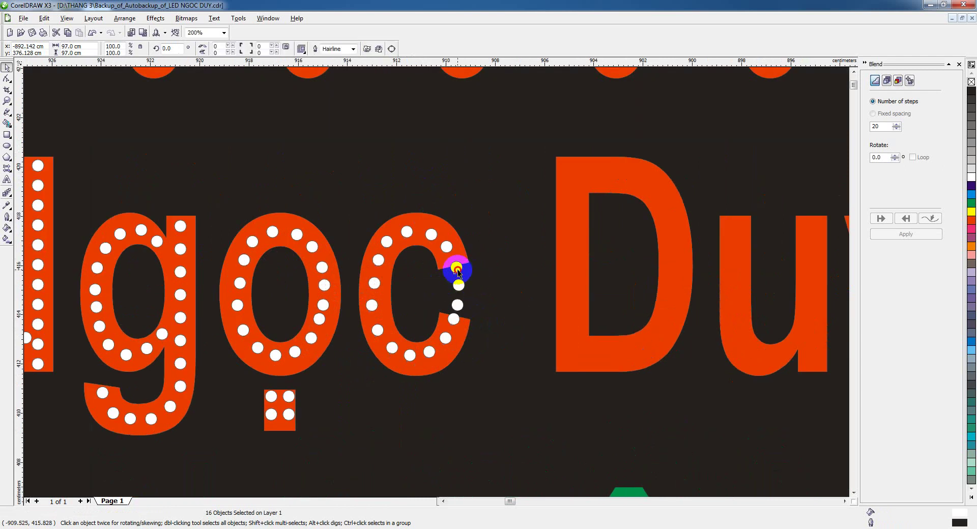
pyautogui.click(459, 285)
pyautogui.keyDown('shift'); pyautogui.click(458, 303); pyautogui.keyUp('shift')
pyautogui.press('Delete')
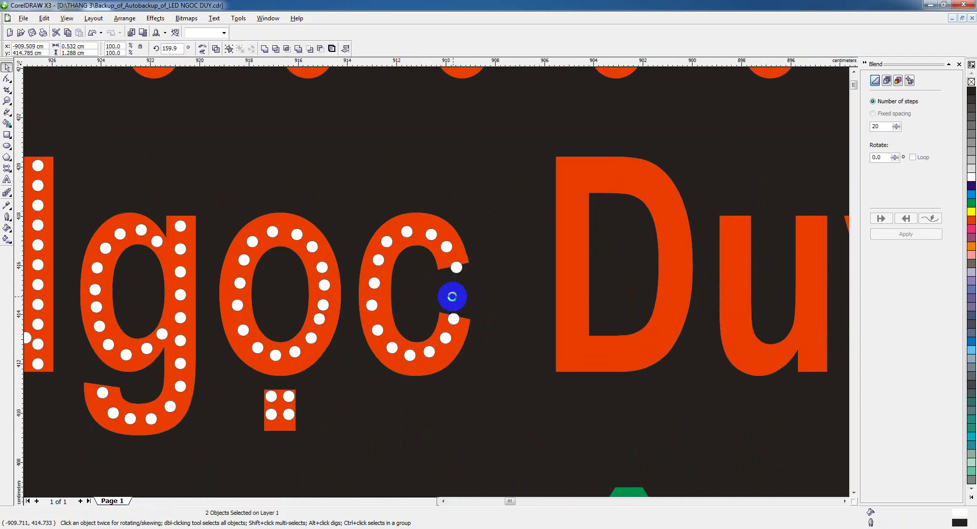
# - Add a circle to the wide gap on the lower outer curve of the letter c
pyautogui.click(452, 297)
pyautogui.scroll(1, 436, 284)
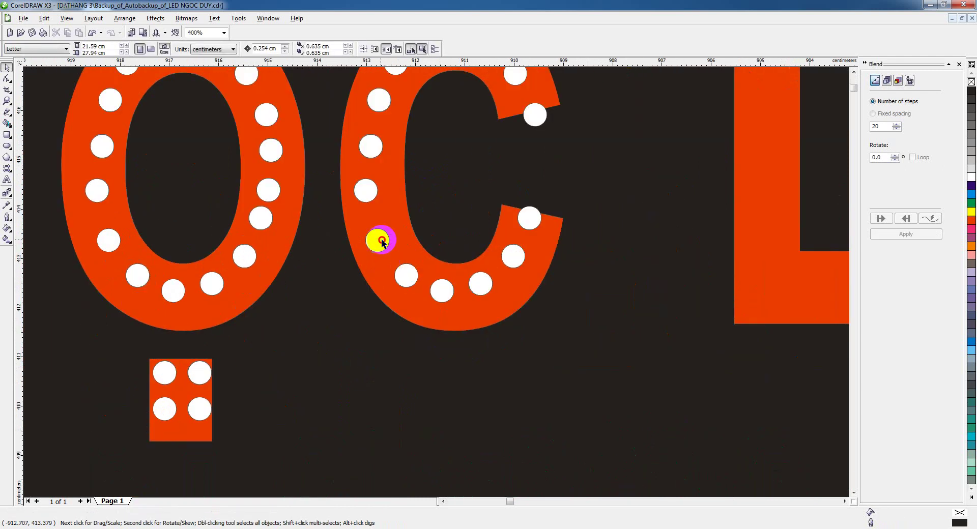
pyautogui.moveTo(382, 243); pyautogui.dragTo(374, 197)
pyautogui.scroll(-1, 547, 269)
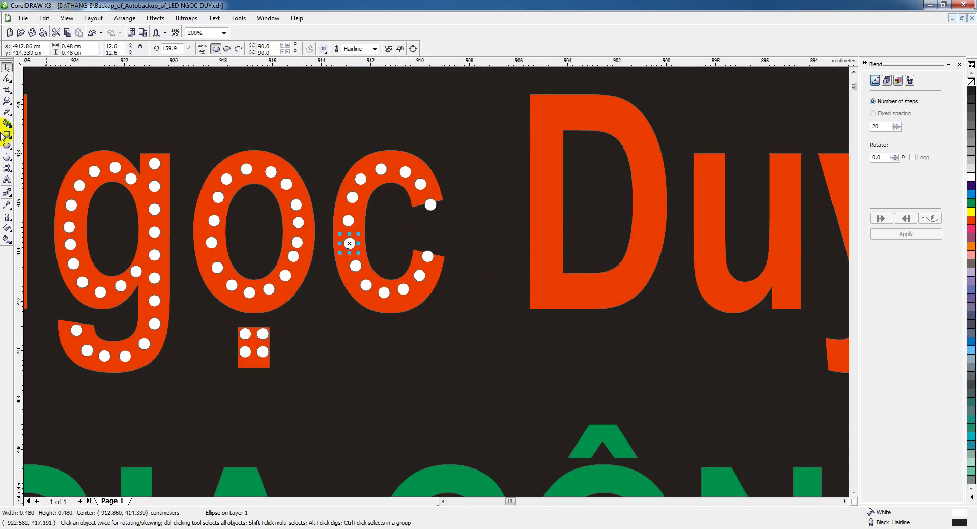
# - Copy the circle column from the N's right stem onto the D's stem
pyautogui.press('F3')
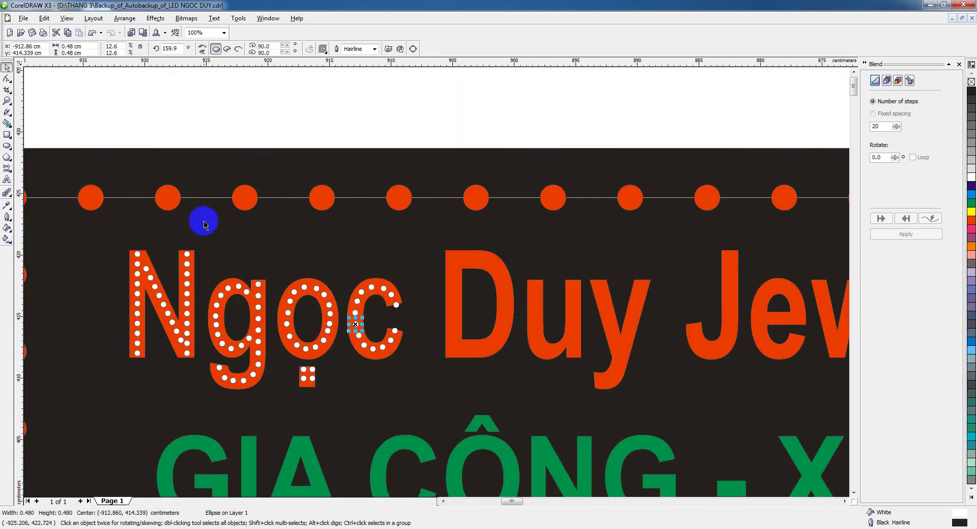
pyautogui.moveTo(214, 113); pyautogui.dragTo(184, 364)
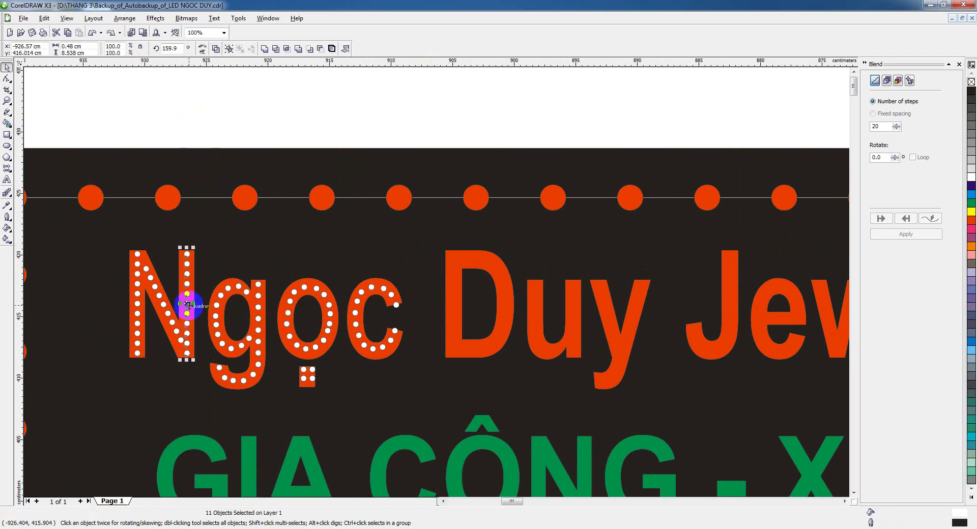
pyautogui.moveTo(189, 304); pyautogui.dragTo(456, 306)
pyautogui.rightClick(456, 306)
pyautogui.scroll(1, 506, 303)
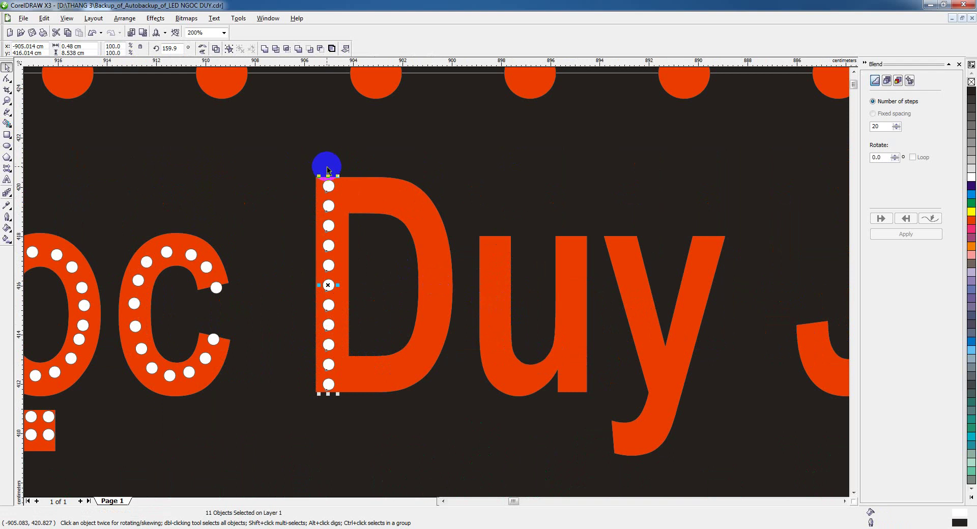
# - Copy the top circle of the D's stem onto its upper bar and delete the original
pyautogui.click(327, 167)
pyautogui.click(330, 189)
pyautogui.scroll(1, 349, 200)
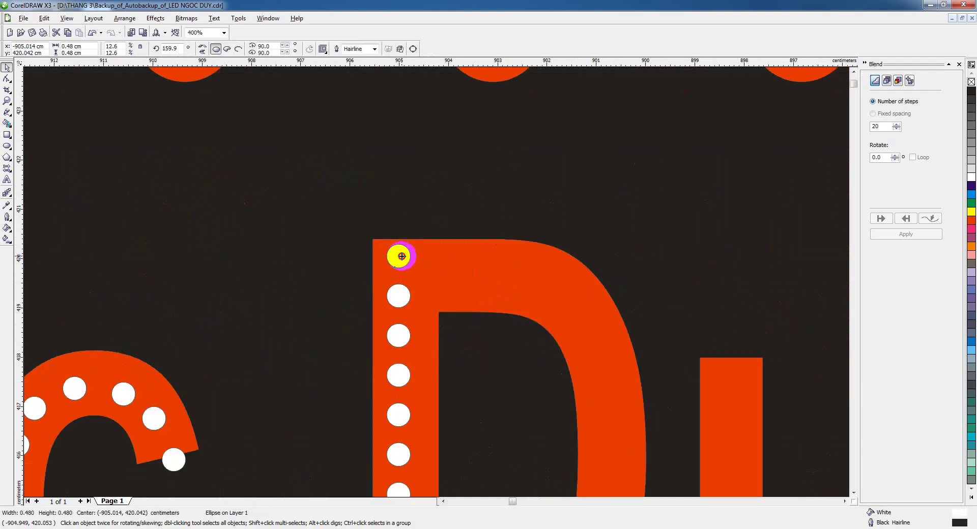
pyautogui.moveTo(402, 256); pyautogui.dragTo(439, 263)
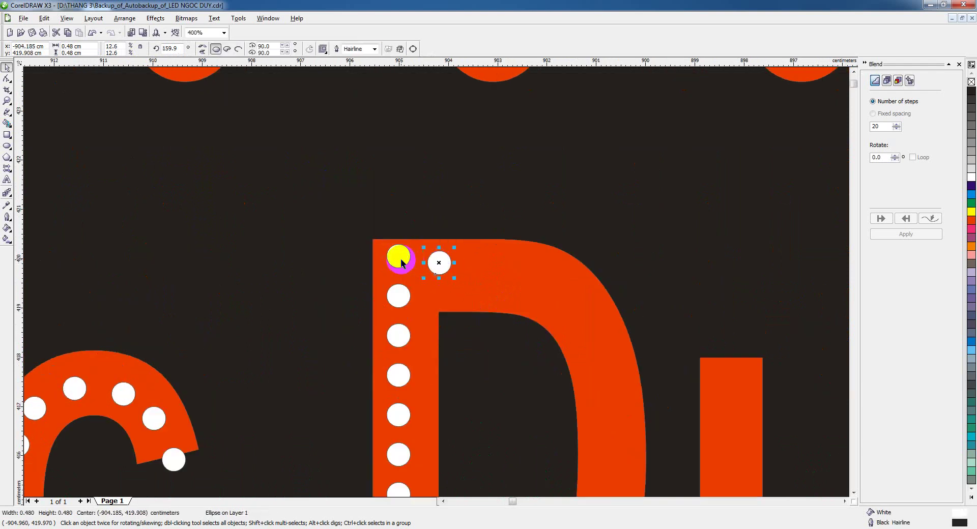
pyautogui.press('Delete')
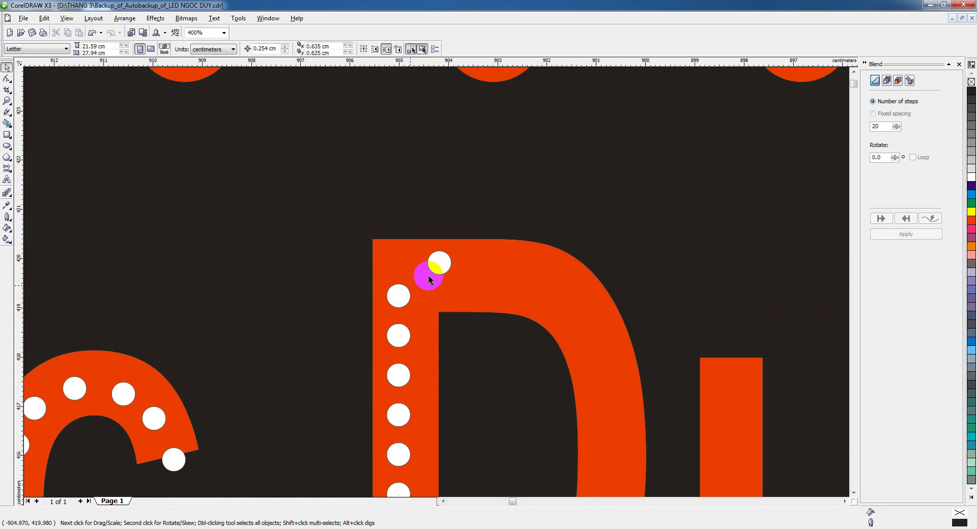
# - Place copies of the circle along the D's upper bar and around its outer curve
pyautogui.moveTo(398, 294); pyautogui.dragTo(563, 301)
pyautogui.moveTo(563, 300); pyautogui.dragTo(602, 375)
pyautogui.scroll(-1, 602, 384)
pyautogui.scroll(-2, 443, 305)
pyautogui.moveTo(437, 290)
pyautogui.mouseDown()
pyautogui.moveTo(449, 321)
pyautogui.moveTo(439, 255)
pyautogui.moveTo(447, 298)
pyautogui.mouseUp()
pyautogui.scroll(2, 437, 282)
# - Finish the circles along the D's bottom bar and delete the surplus circle at the foot of its stem
pyautogui.moveTo(445, 306); pyautogui.dragTo(233, 338)
pyautogui.press('space')
pyautogui.scroll(2, 434, 280)
pyautogui.press('space')
pyautogui.press('space')
pyautogui.press('space')
pyautogui.press('space')
pyautogui.click(234, 366)
pyautogui.press('Delete')
pyautogui.scroll(-4, 431, 290)
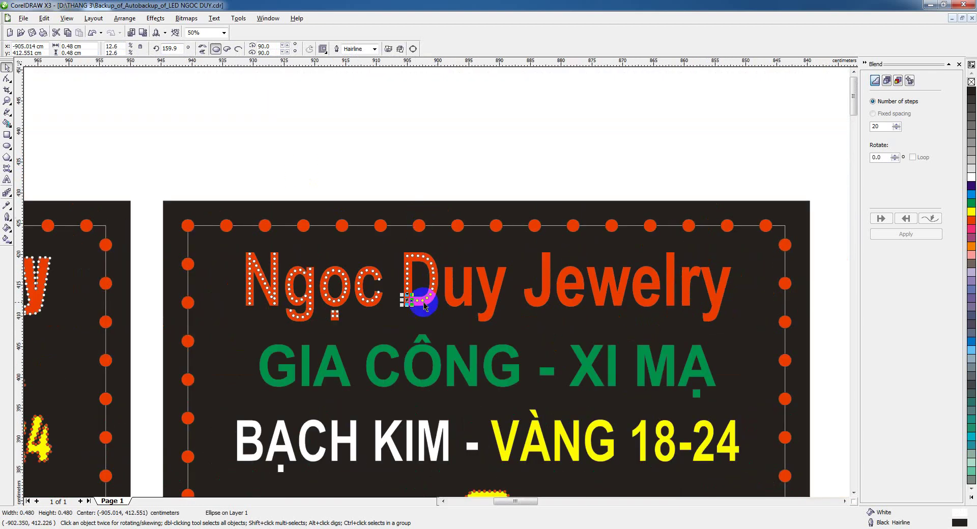
# - Copy a circle from the D to the top of the u's left stem and repeat it down the stem
pyautogui.scroll(1, 420, 303)
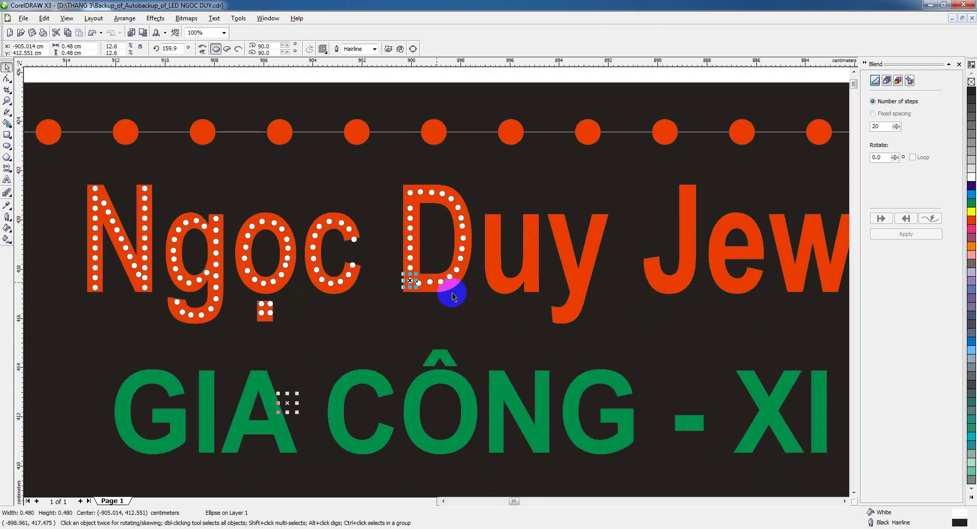
pyautogui.scroll(1, 450, 292)
pyautogui.moveTo(389, 278); pyautogui.dragTo(453, 278)
pyautogui.moveTo(453, 278); pyautogui.dragTo(453, 298)
pyautogui.hotkey('ctrl', 'r')
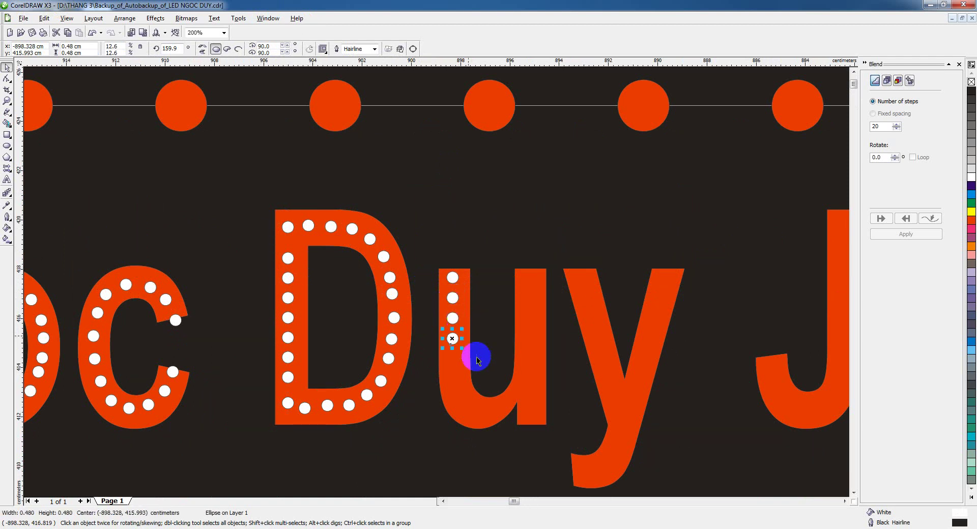
pyautogui.hotkey('ctrl', 'r')
pyautogui.scroll(1, 468, 408)
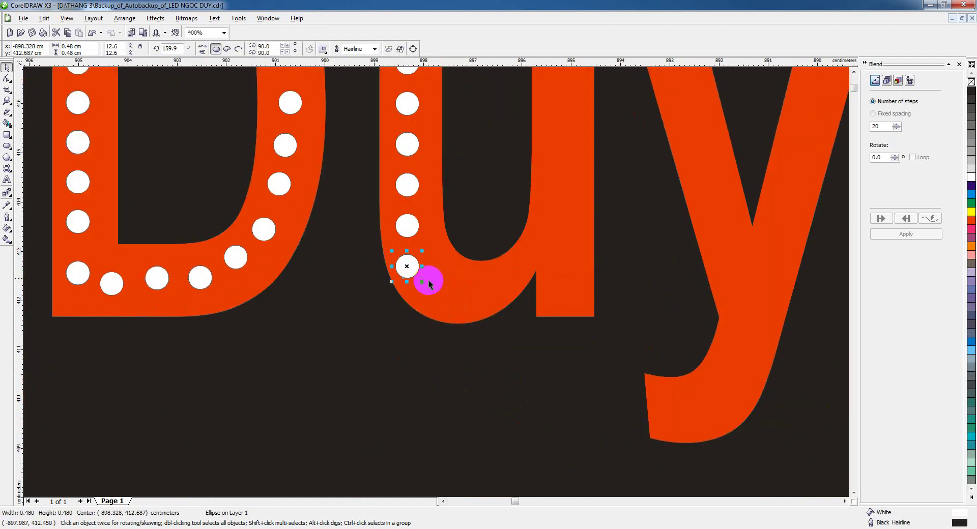
# - Place circles around the u's bottom curve and at the foot of its right stem
pyautogui.moveTo(407, 265); pyautogui.dragTo(450, 288)
pyautogui.moveTo(451, 288); pyautogui.dragTo(556, 274)
pyautogui.moveTo(557, 274); pyautogui.dragTo(555, 307)
# - Select the circles at the foot of the u's right stem and copy them upward to fill the stem
pyautogui.keyDown('shift'); pyautogui.click(553, 273); pyautogui.keyUp('shift')
pyautogui.keyDown('shift'); pyautogui.click(554, 234); pyautogui.keyUp('shift')
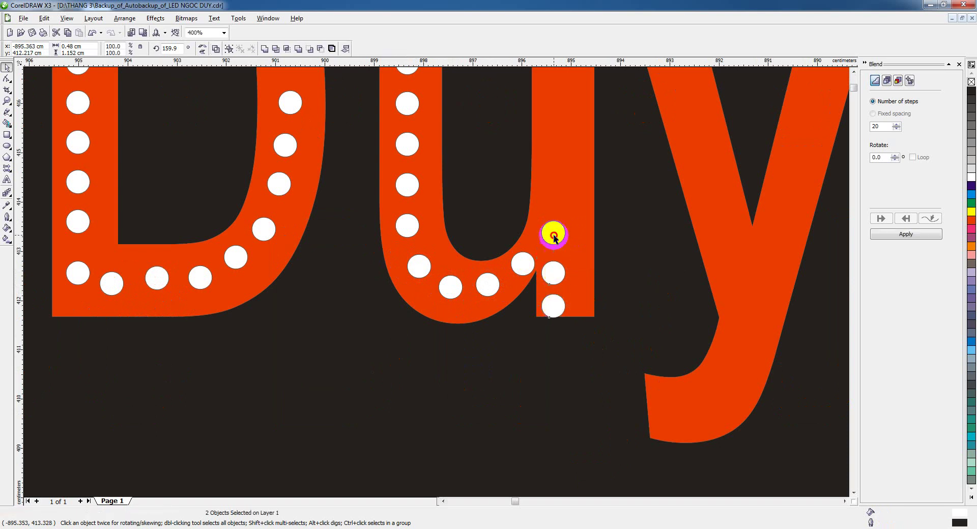
pyautogui.moveTo(547, 242); pyautogui.dragTo(551, 128)
pyautogui.scroll(-1, 451, 295)
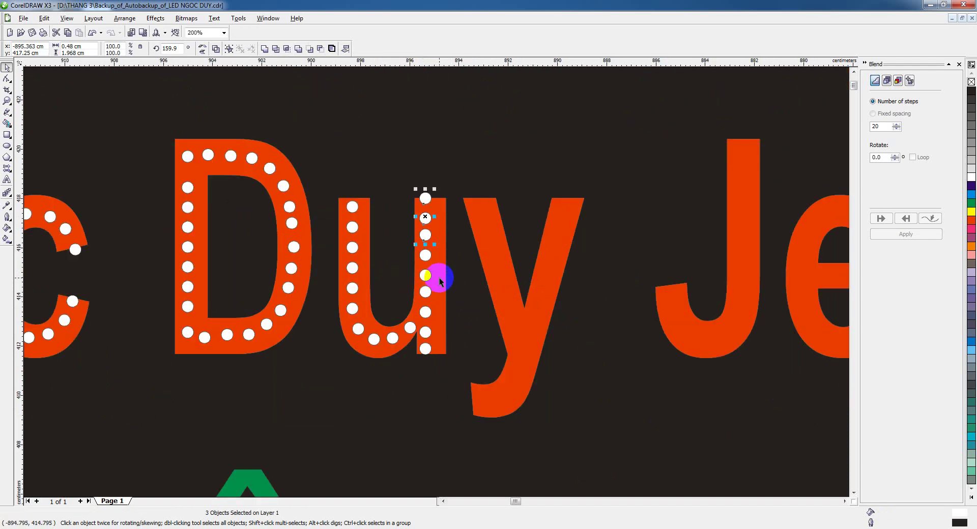
# - Copy the top circle of the u's right stem onto the y of Duy and place circles down its left arm
pyautogui.click(427, 199)
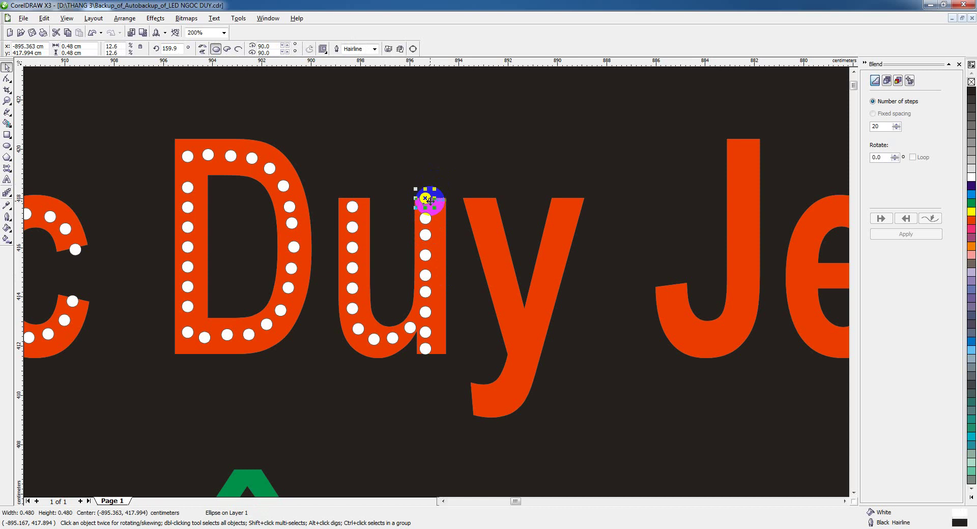
pyautogui.moveTo(431, 201)
pyautogui.mouseDown()
pyautogui.moveTo(508, 218)
pyautogui.moveTo(483, 206)
pyautogui.mouseUp()
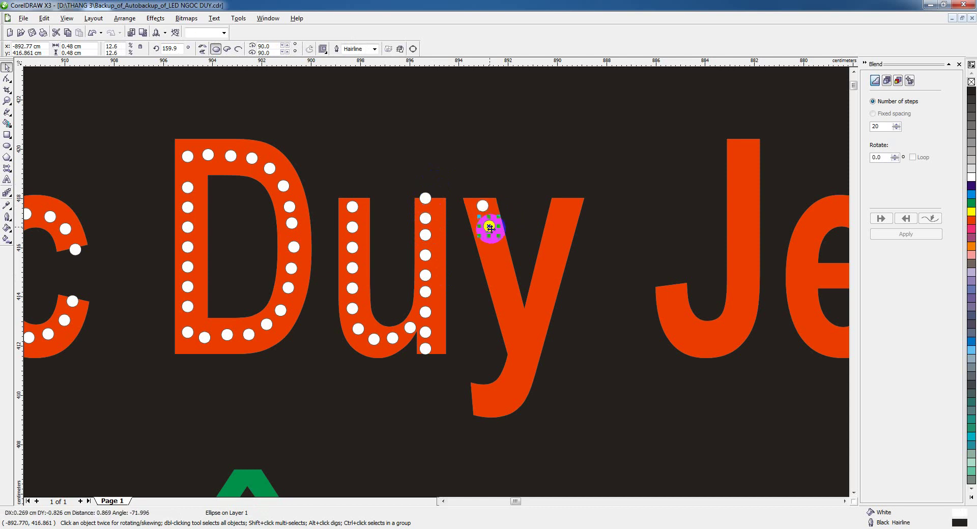
pyautogui.scroll(1, 495, 250)
pyautogui.moveTo(426, 237); pyautogui.dragTo(433, 279)
pyautogui.moveTo(433, 280); pyautogui.dragTo(444, 332)
pyautogui.moveTo(443, 332); pyautogui.dragTo(479, 443)
# - Copy a circle to the top of the y's right arm and place circles down that arm
pyautogui.moveTo(480, 443); pyautogui.dragTo(578, 205)
pyautogui.moveTo(578, 206); pyautogui.dragTo(524, 390)
pyautogui.rightClick(532, 373)
pyautogui.moveTo(524, 390); pyautogui.dragTo(426, 263)
# - Continue the circles below the y's fork and around its curved tail
pyautogui.scroll(-1, 436, 280)
pyautogui.scroll(1, 437, 279)
pyautogui.moveTo(426, 262); pyautogui.dragTo(398, 351)
pyautogui.moveTo(399, 351); pyautogui.dragTo(369, 367)
pyautogui.moveTo(369, 367); pyautogui.dragTo(334, 366)
# - Copy the column of 11 circles from the N's right stem onto the l, the r and the last y of Jewelry
pyautogui.scroll(-1, 410, 342)
pyautogui.scroll(-2, 452, 281)
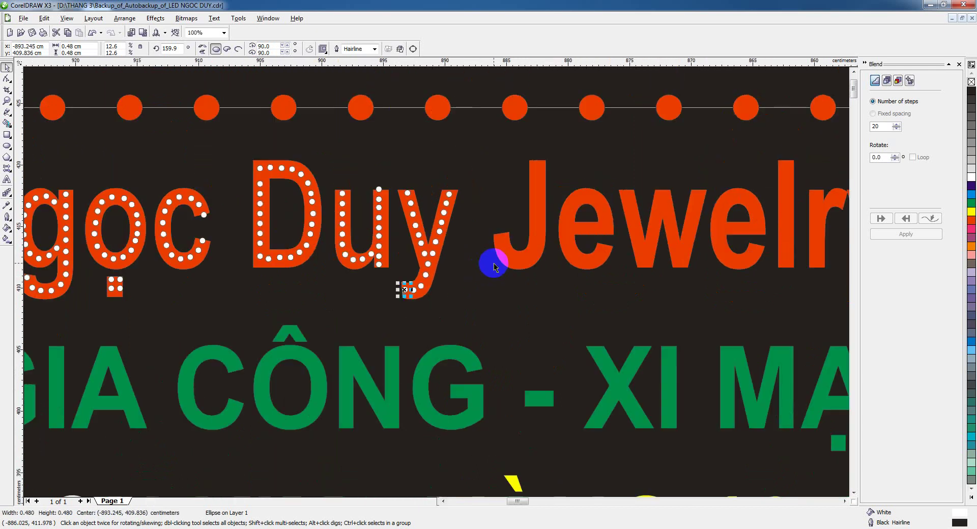
pyautogui.scroll(-2, 447, 282)
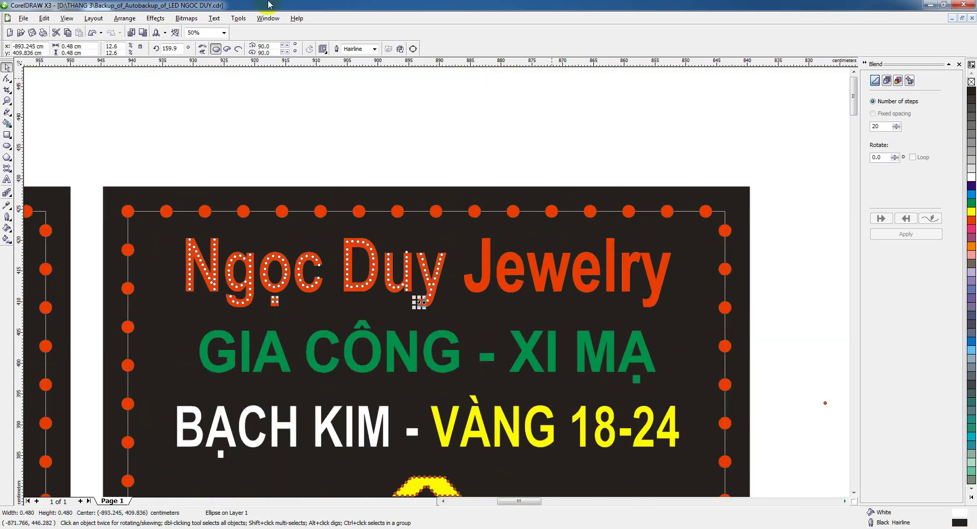
pyautogui.click(313, 167)
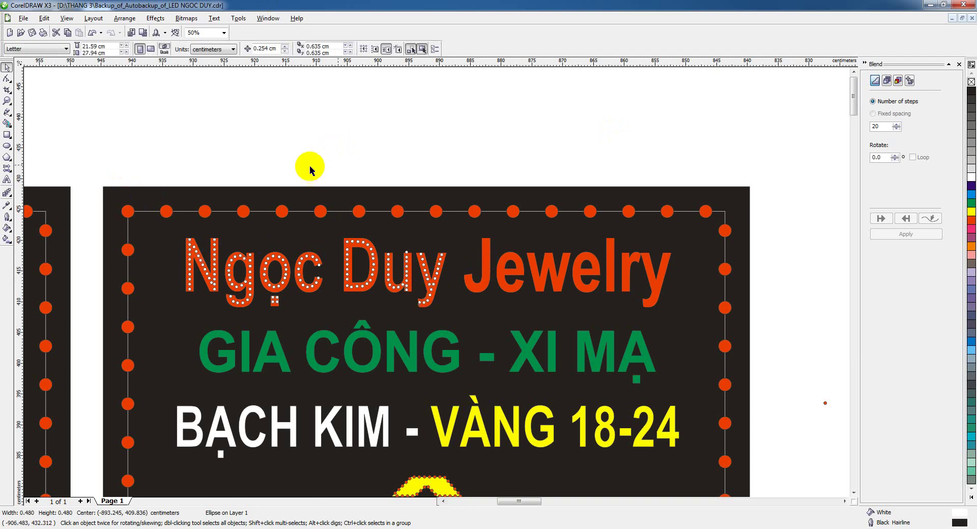
pyautogui.moveTo(209, 171); pyautogui.dragTo(611, 245)
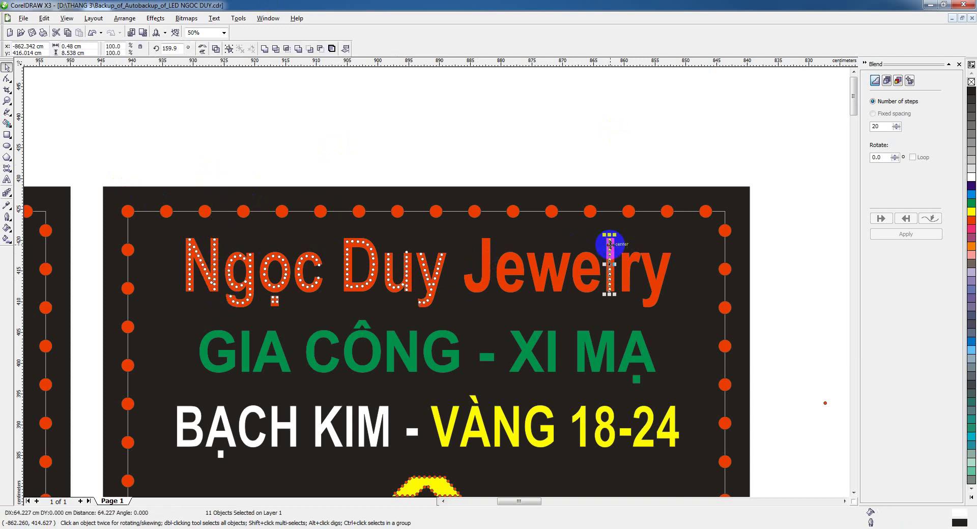
pyautogui.scroll(1, 611, 246)
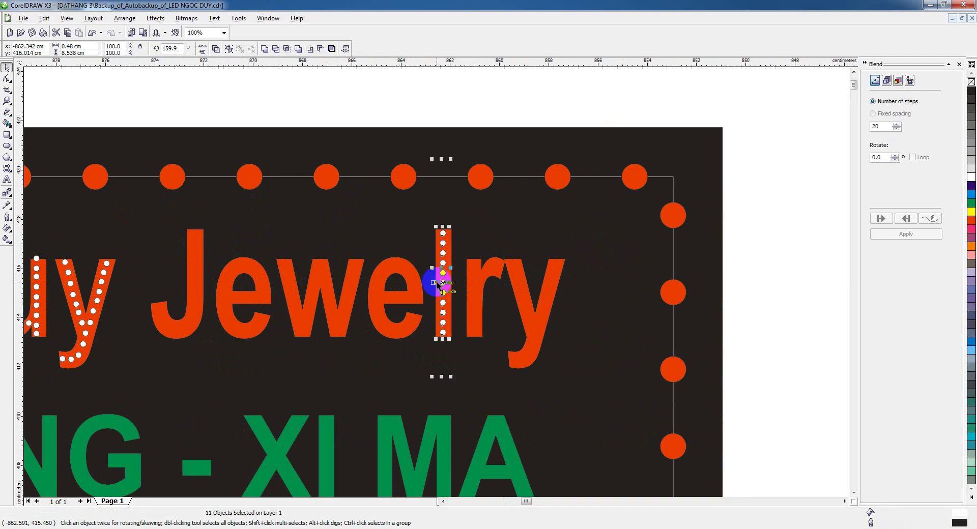
pyautogui.scroll(1, 438, 286)
pyautogui.moveTo(443, 268); pyautogui.dragTo(622, 320)
# - Try to slant the copied circle column along the last y's arm, and delete that column from the y
pyautogui.click(636, 227)
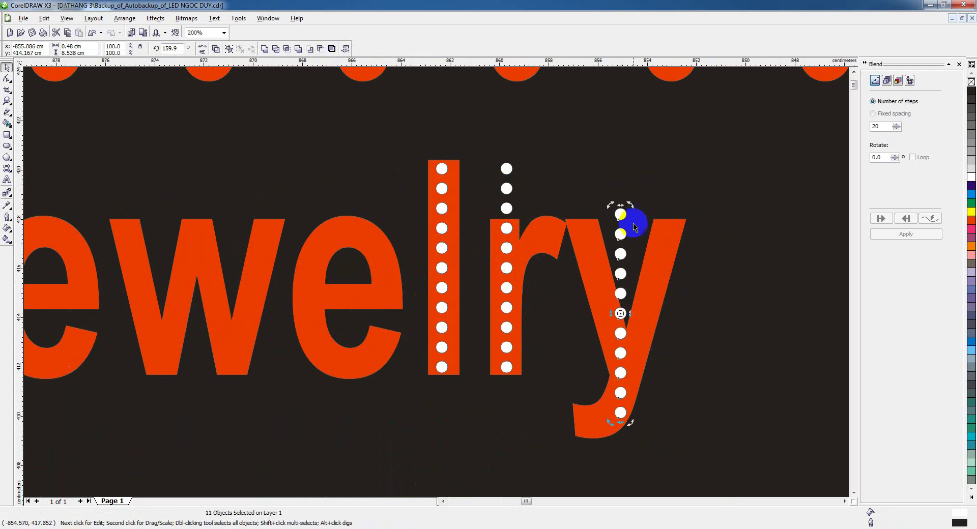
pyautogui.moveTo(636, 210); pyautogui.dragTo(668, 224)
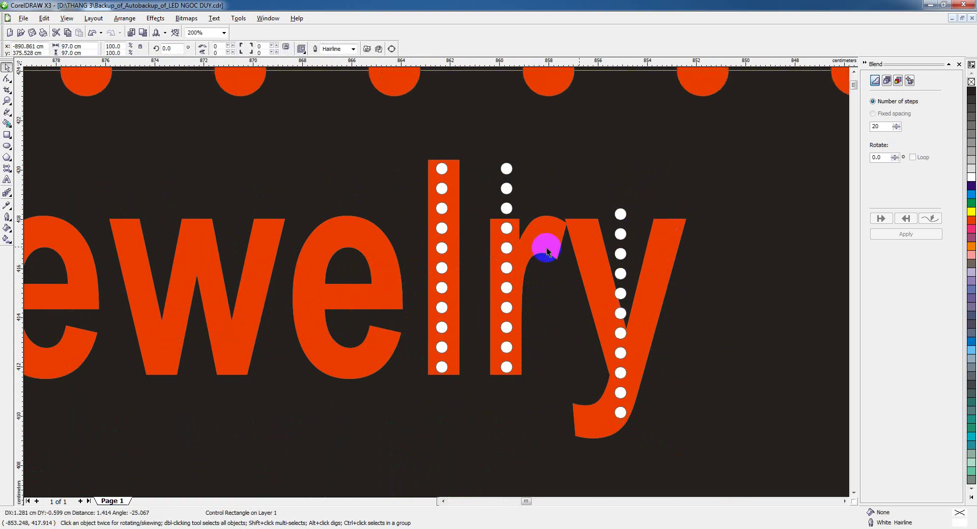
pyautogui.scroll(-1, 546, 247)
pyautogui.scroll(-2, 439, 287)
pyautogui.moveTo(486, 184); pyautogui.dragTo(445, 350)
pyautogui.press('Delete')
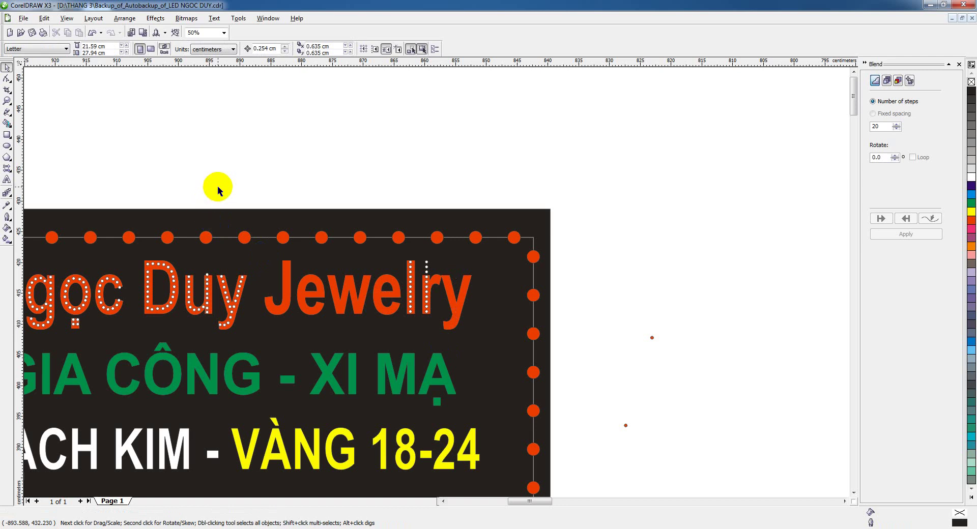
# - Select the 19 circles on the y of Duy and copy them onto the y of Jewelry
pyautogui.moveTo(267, 183); pyautogui.dragTo(454, 311)
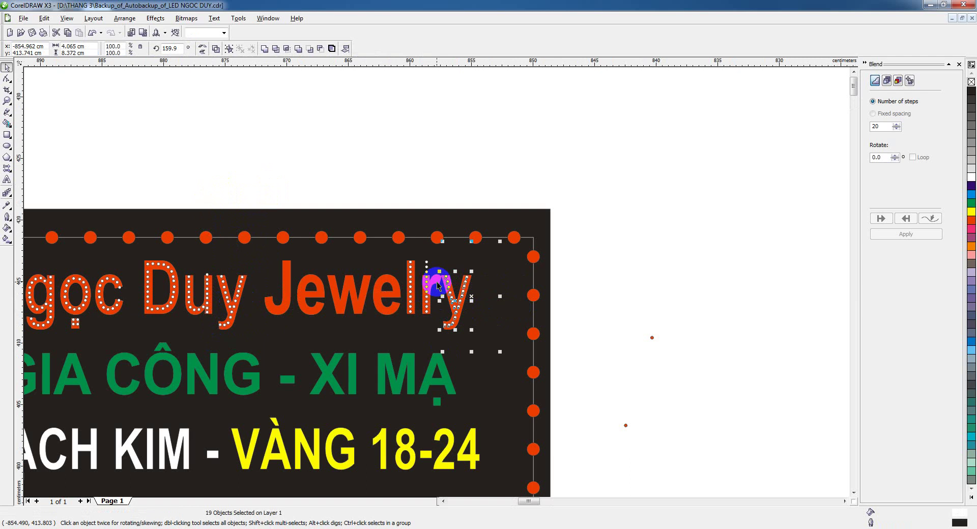
pyautogui.scroll(3, 436, 277)
pyautogui.scroll(1, 430, 275)
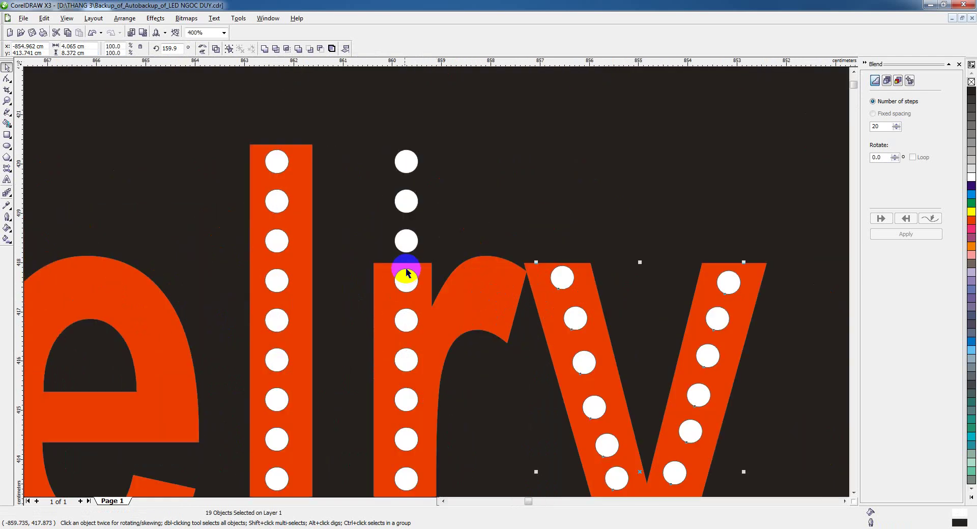
# - Move the three surplus circles above the r's stem into its arm and add one more at the arm's end
pyautogui.moveTo(407, 247); pyautogui.dragTo(436, 334)
pyautogui.moveTo(407, 201); pyautogui.dragTo(462, 317)
pyautogui.moveTo(406, 162); pyautogui.dragTo(490, 283)
pyautogui.moveTo(489, 284); pyautogui.dragTo(509, 311)
pyautogui.moveTo(490, 281)
pyautogui.mouseDown()
pyautogui.moveTo(486, 291)
pyautogui.moveTo(485, 284)
pyautogui.mouseUp()
# - Copy circles onto the crossbar of the e before the l and around the upper bowl of that e
pyautogui.scroll(-3, 436, 280)
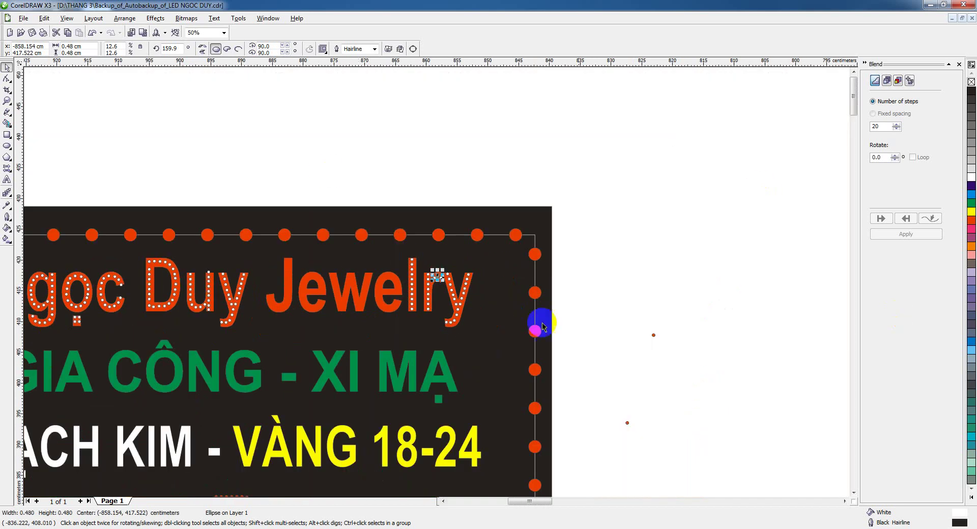
pyautogui.scroll(3, 435, 279)
pyautogui.moveTo(392, 292)
pyautogui.mouseDown()
pyautogui.moveTo(435, 280)
pyautogui.moveTo(465, 290)
pyautogui.moveTo(513, 283)
pyautogui.moveTo(470, 304)
pyautogui.moveTo(383, 312)
pyautogui.mouseUp()
pyautogui.moveTo(383, 312); pyautogui.dragTo(401, 312)
pyautogui.moveTo(402, 311); pyautogui.dragTo(290, 254)
pyautogui.scroll(2, 453, 306)
pyautogui.moveTo(290, 254); pyautogui.dragTo(322, 179)
pyautogui.moveTo(323, 179); pyautogui.dragTo(367, 156)
pyautogui.moveTo(367, 156); pyautogui.dragTo(409, 171)
pyautogui.moveTo(409, 170); pyautogui.dragTo(434, 199)
pyautogui.moveTo(434, 199); pyautogui.dragTo(447, 229)
# - Place circles around the lower curve of the same e to its open end
pyautogui.moveTo(447, 228); pyautogui.dragTo(303, 367)
pyautogui.moveTo(303, 368); pyautogui.dragTo(320, 407)
pyautogui.moveTo(320, 407); pyautogui.dragTo(420, 406)
pyautogui.moveTo(420, 406); pyautogui.dragTo(441, 373)
# - Copy the finished e's 20 circles onto the first e of Jewelry and the l's 11-circle column onto the J's stem
pyautogui.scroll(-6, 437, 285)
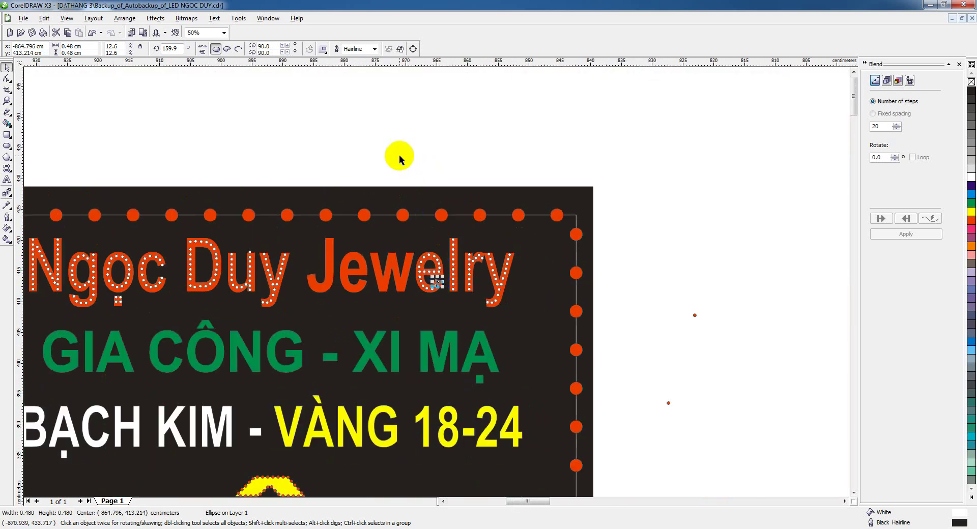
pyautogui.moveTo(400, 159); pyautogui.dragTo(354, 278)
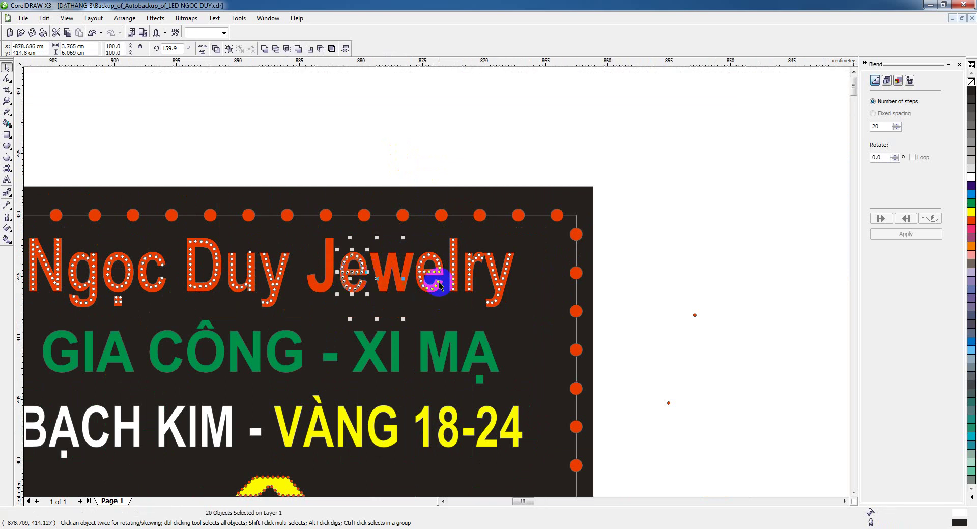
pyautogui.scroll(2, 439, 278)
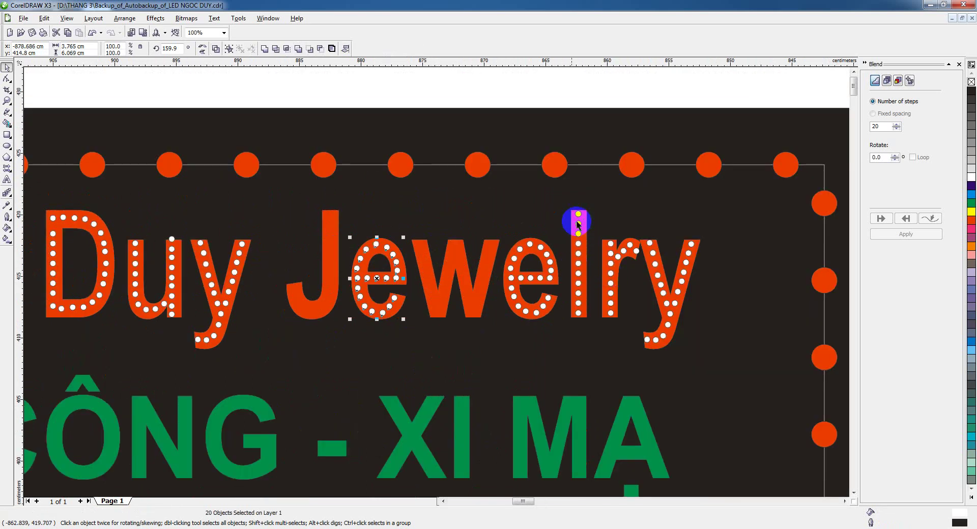
pyautogui.moveTo(556, 87); pyautogui.dragTo(592, 329)
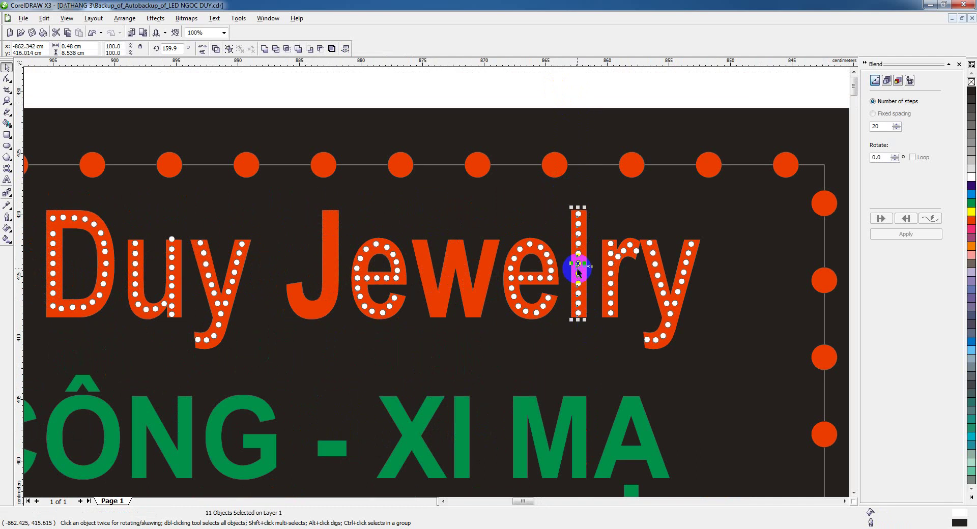
pyautogui.moveTo(578, 266); pyautogui.dragTo(327, 282)
pyautogui.scroll(4, 438, 277)
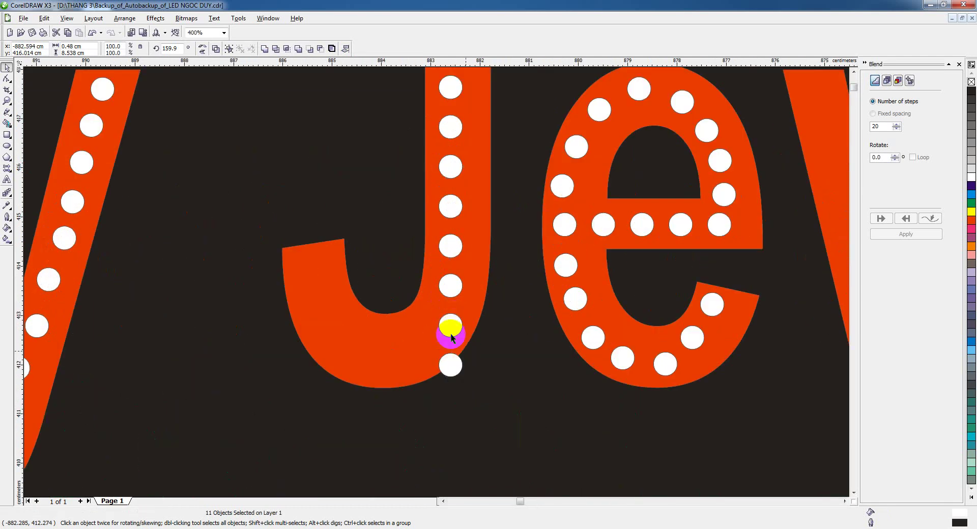
# - Move the J's lowest stem circles into its curve and place evenly spaced circles around the hook to its tip
pyautogui.press('Escape')
pyautogui.click(452, 334)
pyautogui.moveTo(451, 330); pyautogui.dragTo(440, 325)
pyautogui.moveTo(446, 373); pyautogui.dragTo(353, 344)
pyautogui.rightClick(354, 344)
pyautogui.moveTo(353, 343)
pyautogui.mouseDown()
pyautogui.moveTo(331, 321)
pyautogui.moveTo(313, 256)
pyautogui.moveTo(321, 293)
pyautogui.moveTo(349, 343)
pyautogui.moveTo(365, 347)
pyautogui.mouseUp()
pyautogui.rightClick(332, 320)
pyautogui.moveTo(402, 344); pyautogui.dragTo(414, 350)
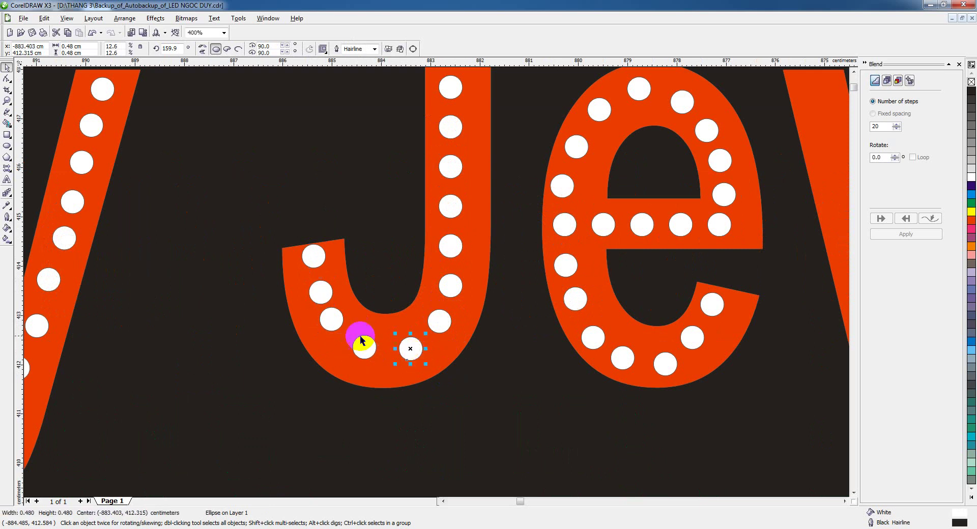
pyautogui.moveTo(330, 320); pyautogui.dragTo(333, 327)
# - Copy a circle from the u to the top of the w's first stroke and repeat it diagonally down the stroke
pyautogui.scroll(-2, 623, 336)
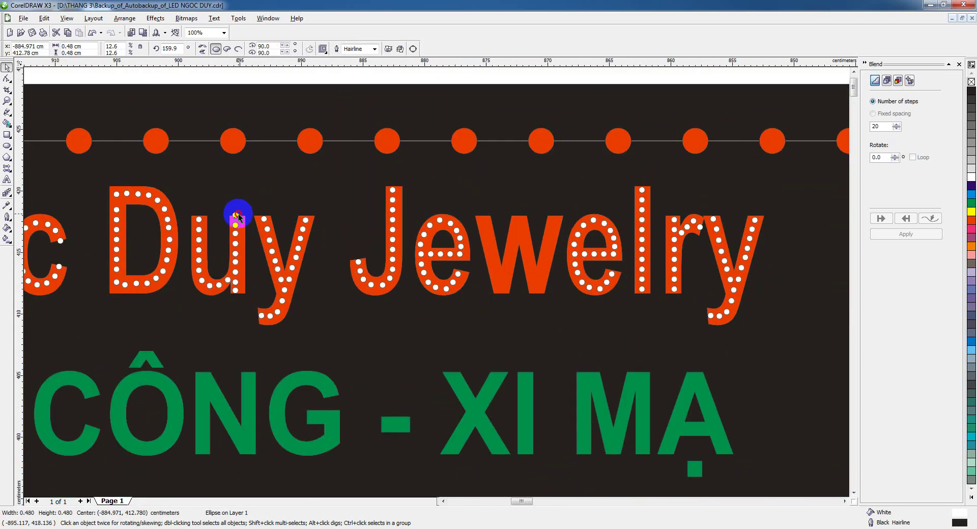
pyautogui.moveTo(237, 216); pyautogui.dragTo(436, 278)
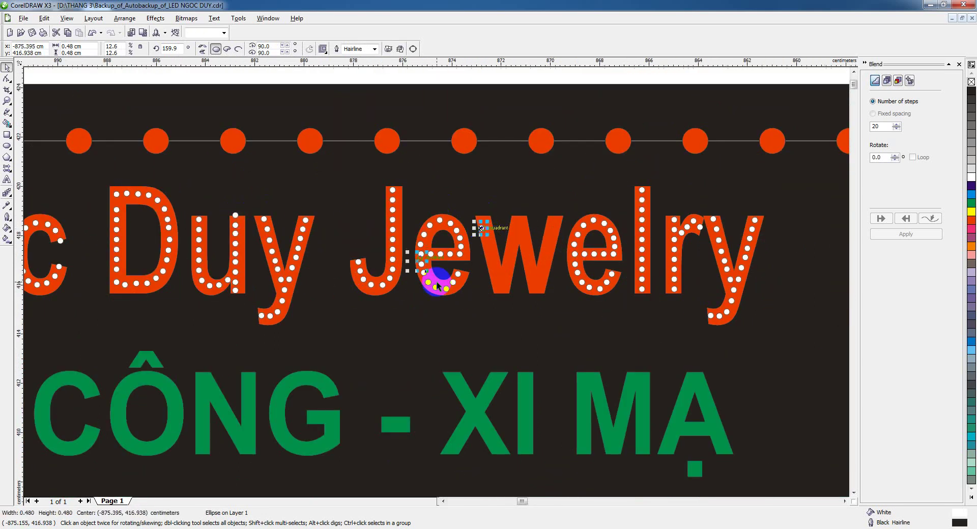
pyautogui.scroll(2, 436, 279)
pyautogui.moveTo(398, 240)
pyautogui.mouseDown()
pyautogui.moveTo(406, 201)
pyautogui.moveTo(427, 278)
pyautogui.mouseUp()
pyautogui.hotkey('ctrl', 'r')
pyautogui.hotkey('ctrl', 'r')
pyautogui.hotkey('ctrl', 'r')
pyautogui.hotkey('ctrl', 'r')
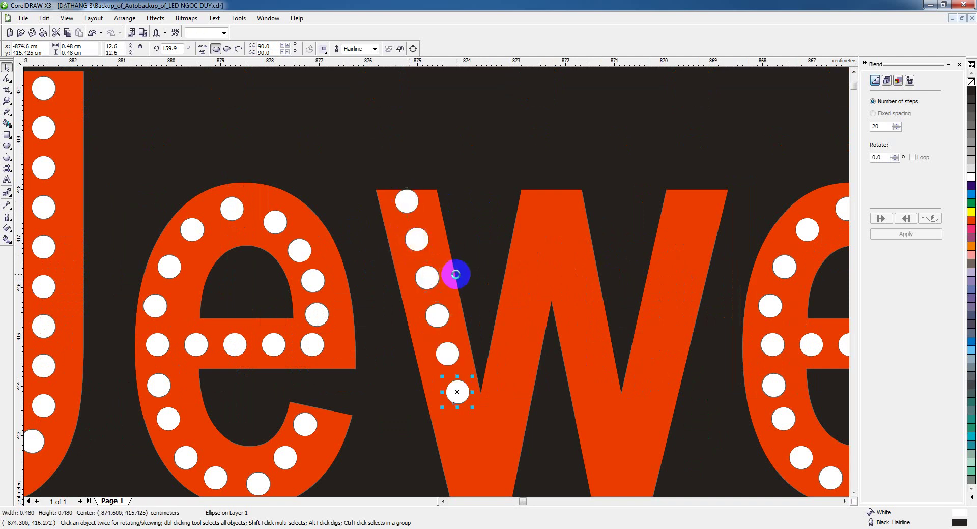
pyautogui.hotkey('ctrl', 'r')
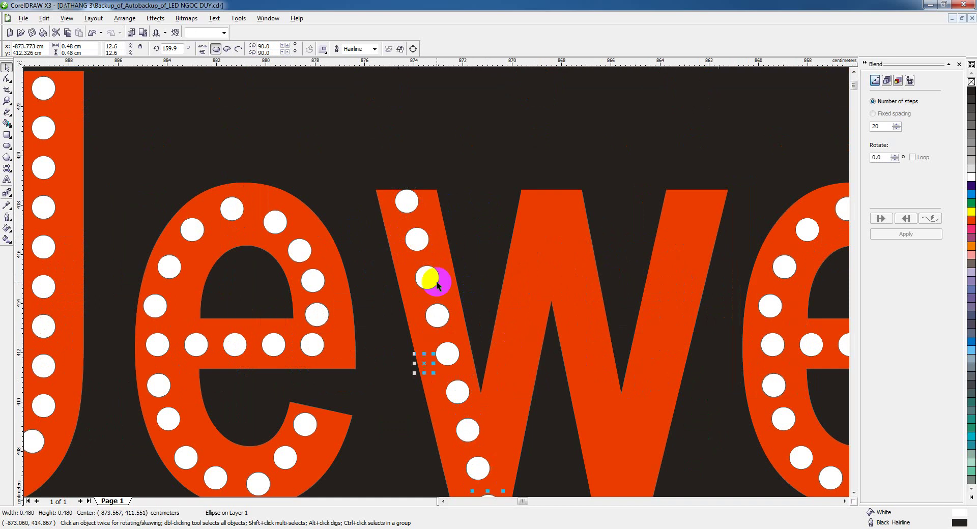
# - Select the nine circles on the w's first stroke and copy them onto its third stroke
pyautogui.scroll(-1, 436, 279)
pyautogui.scroll(-1, 437, 280)
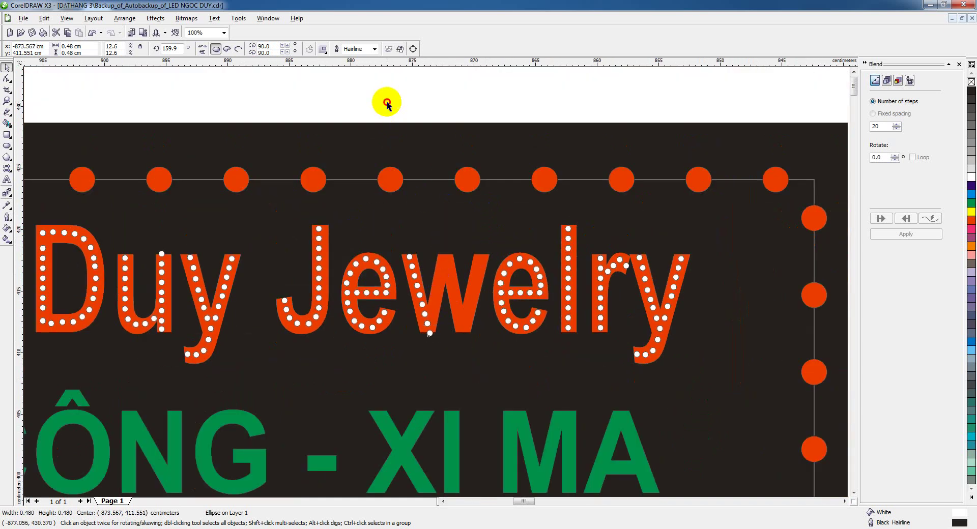
pyautogui.moveTo(386, 100); pyautogui.dragTo(461, 372)
pyautogui.moveTo(417, 295); pyautogui.dragTo(455, 292)
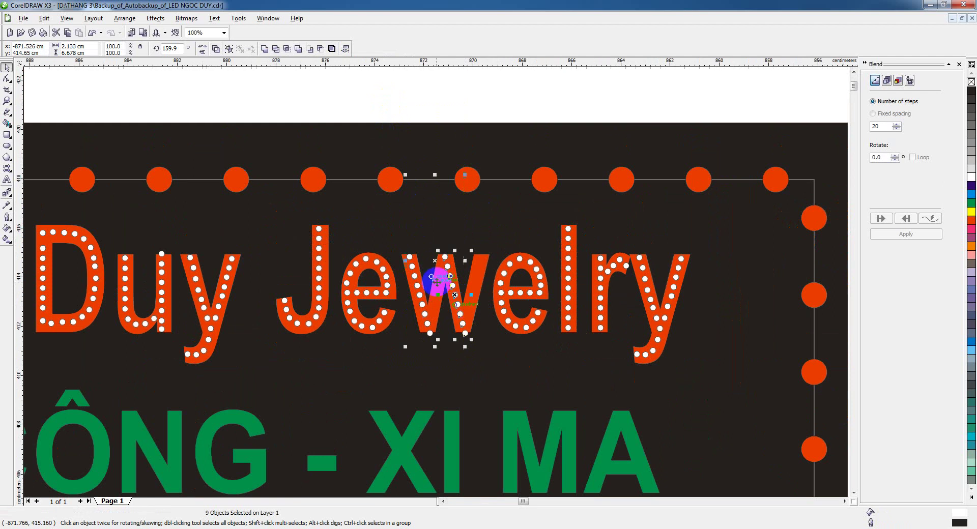
# - Mirror a duplicate of the nine circles horizontally and place copies on the w's fourth and second strokes
pyautogui.scroll(2, 452, 297)
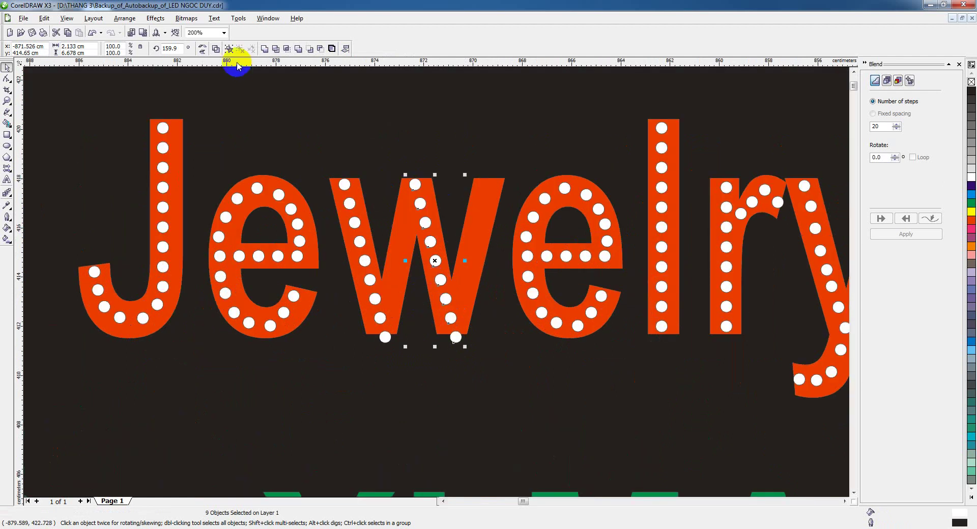
pyautogui.click(203, 47)
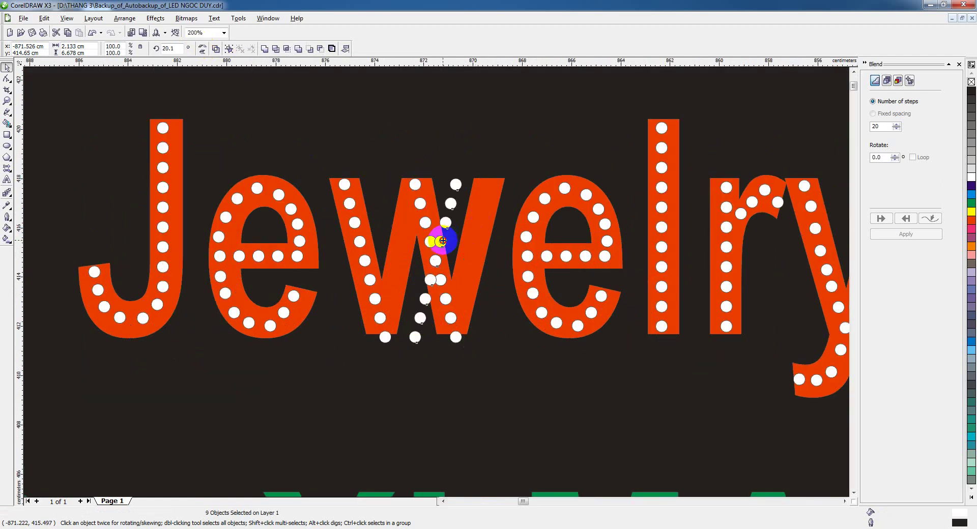
pyautogui.moveTo(440, 240)
pyautogui.mouseDown()
pyautogui.moveTo(472, 241)
pyautogui.moveTo(399, 240)
pyautogui.mouseUp()
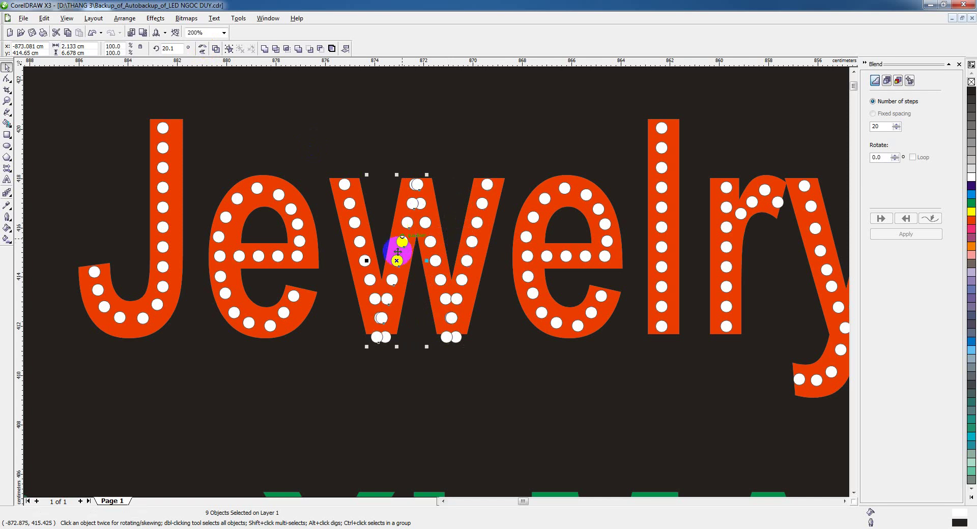
# - Delete the circle pairs hanging below the w's two feet and one overlapping circle just above each pair
pyautogui.click(386, 340)
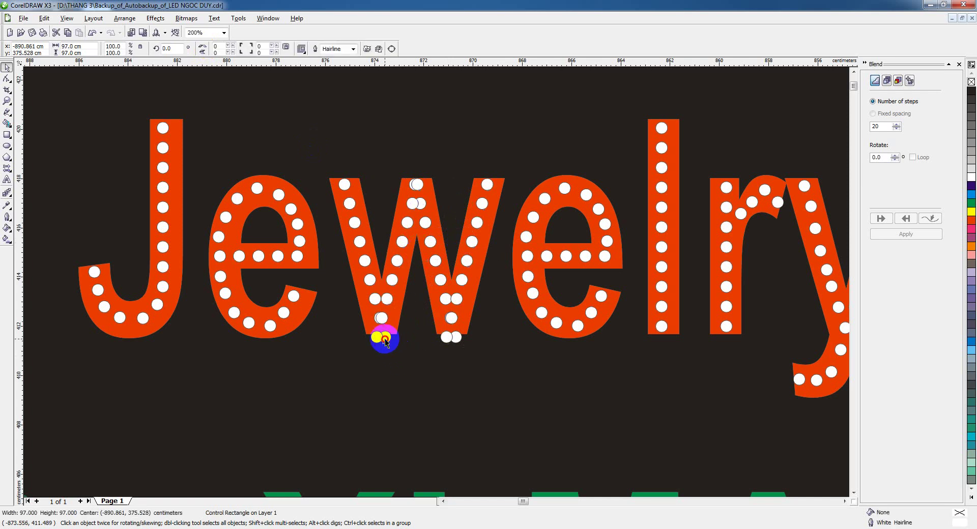
pyautogui.keyDown('shift'); pyautogui.click(457, 339); pyautogui.keyUp('shift')
pyautogui.press('Delete')
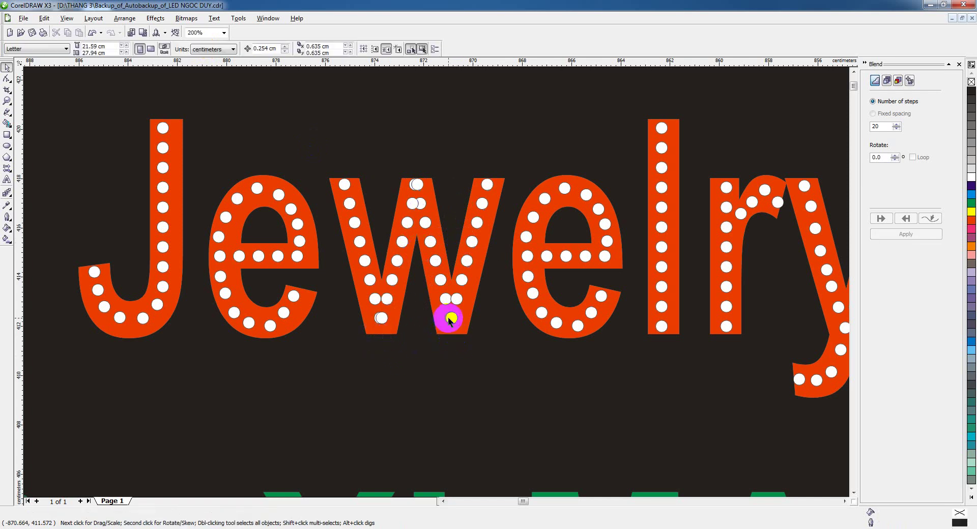
pyautogui.click(450, 320)
pyautogui.press('Delete')
pyautogui.click(382, 319)
pyautogui.press('Delete')
# - Remove the doubled circles at the w's middle peak and centre a single circle just below the top one
pyautogui.click(415, 185)
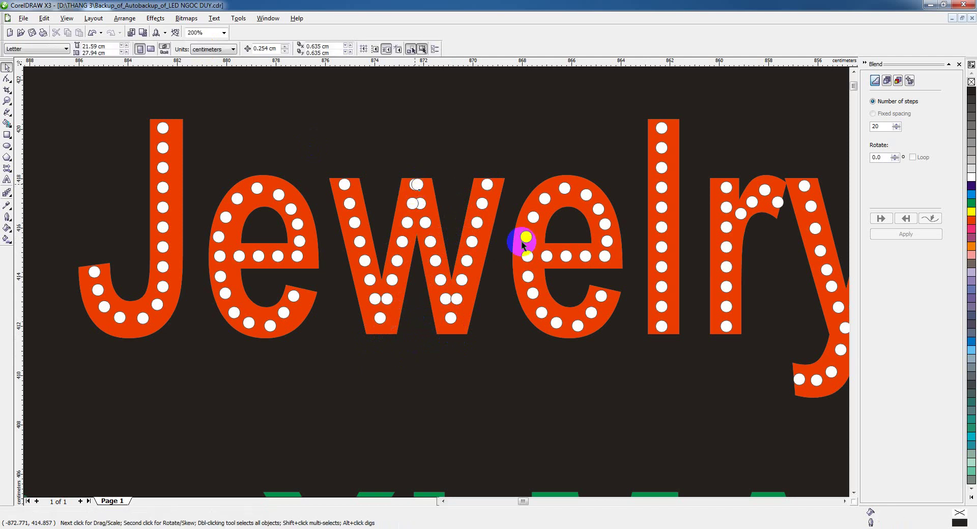
pyautogui.press('Delete')
pyautogui.moveTo(424, 209); pyautogui.dragTo(415, 206)
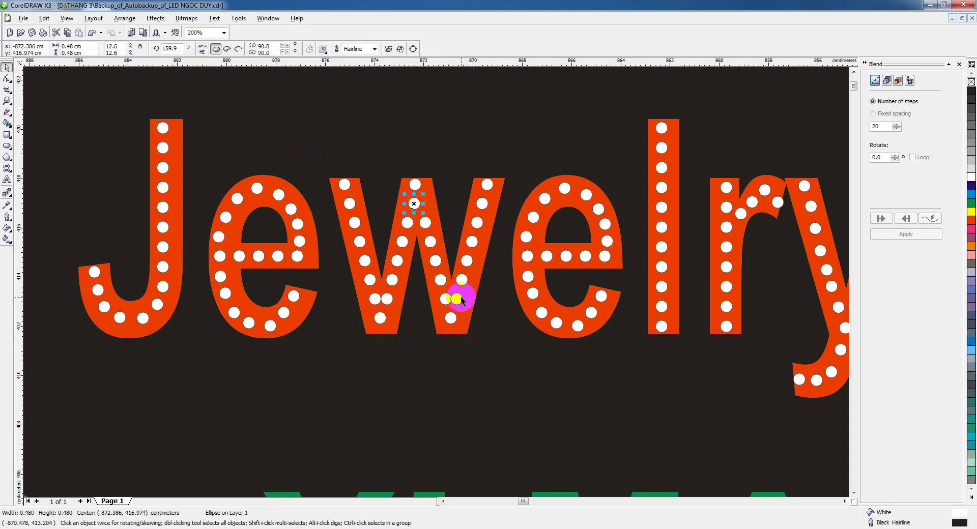
pyautogui.scroll(-2, 436, 282)
pyautogui.scroll(-2, 437, 282)
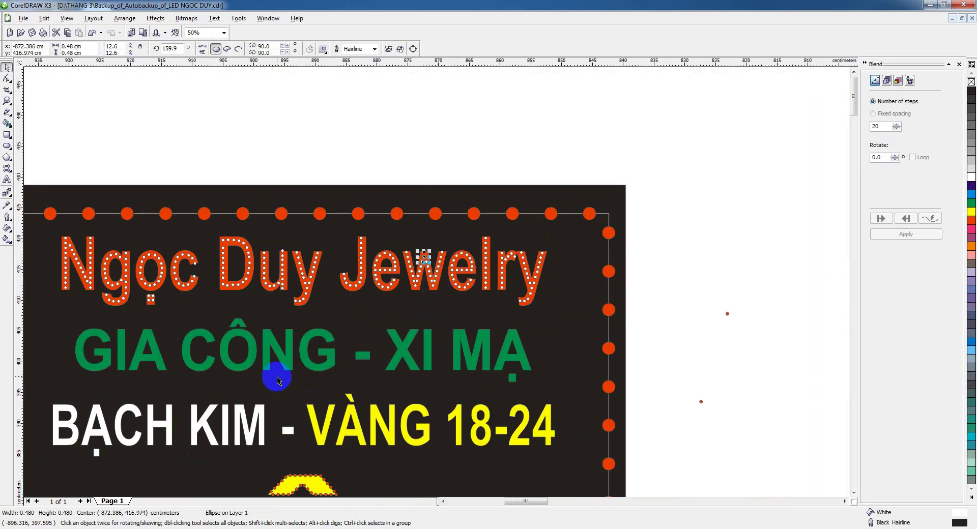
pyautogui.scroll(-2, 436, 280)
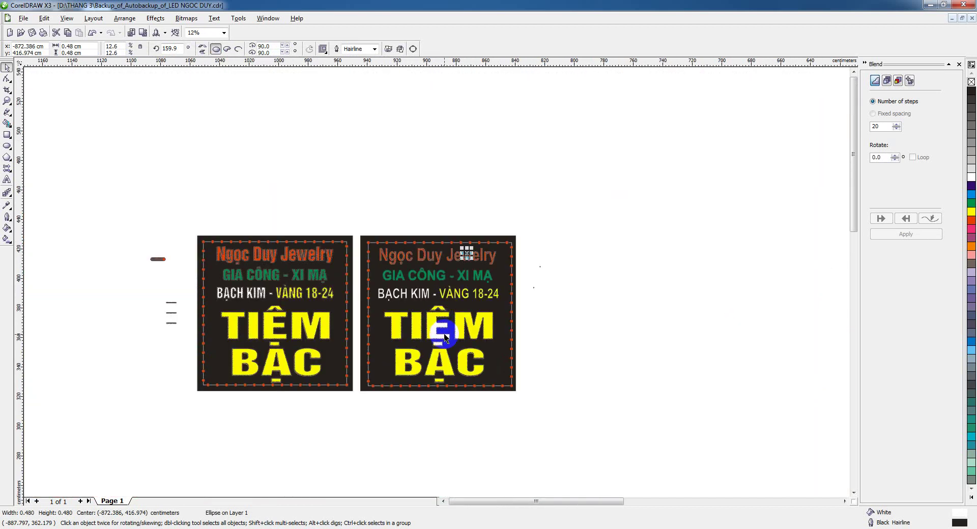
pyautogui.scroll(1, 438, 296)
pyautogui.click(438, 304)
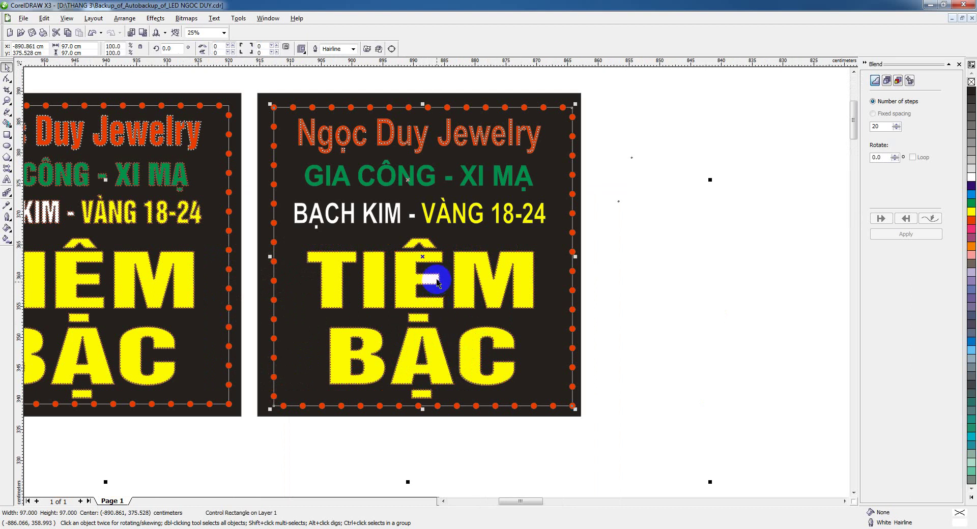
# - Convert the yellow TIỆM text on the sign variant at the right to curves
pyautogui.scroll(2, 438, 285)
pyautogui.click(603, 196)
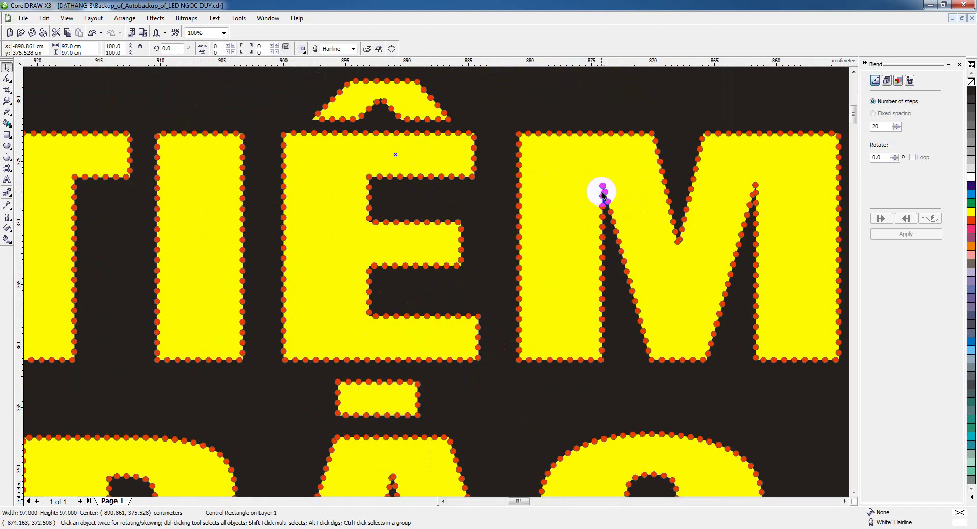
pyautogui.click(628, 208)
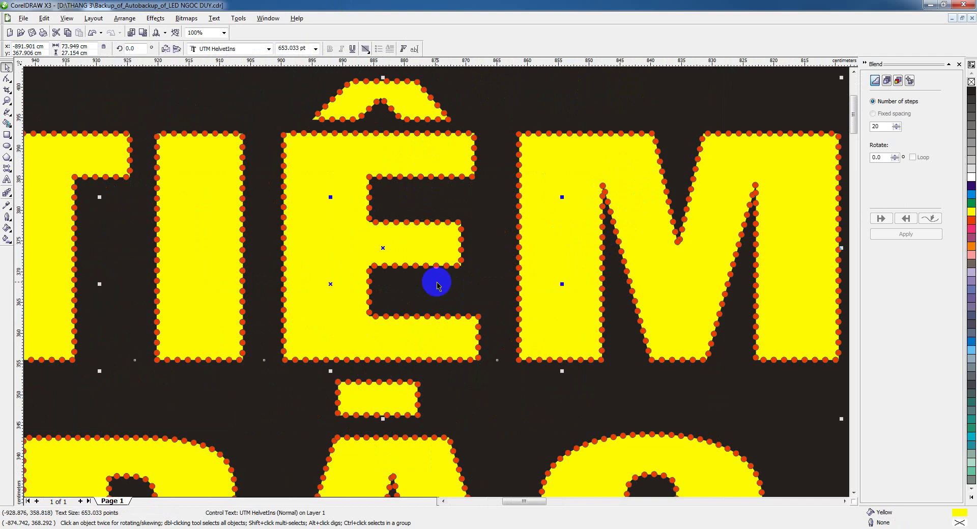
pyautogui.scroll(-1, 437, 279)
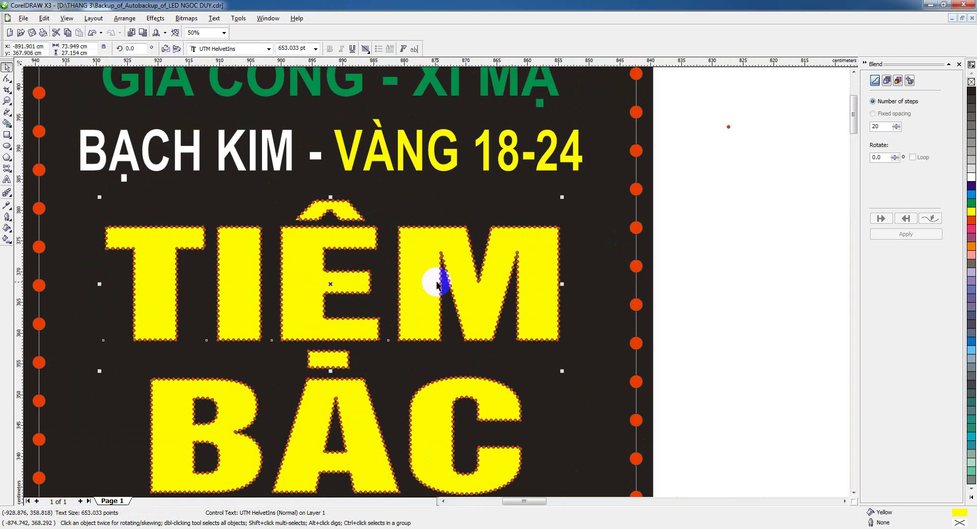
pyautogui.click(437, 279)
pyautogui.scroll(-2, 437, 279)
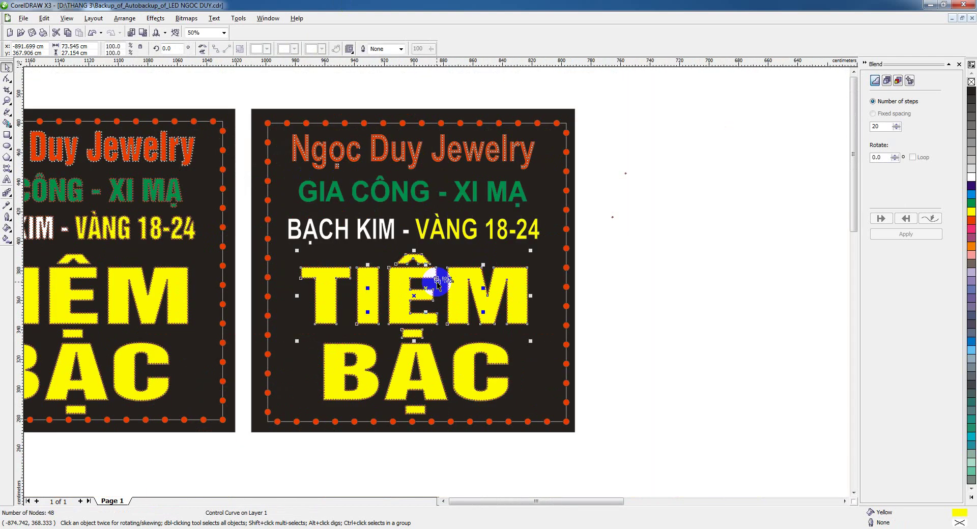
# - Break the LED blend around TIỆM apart from its path and ungroup its 500 circles
pyautogui.scroll(2, 441, 277)
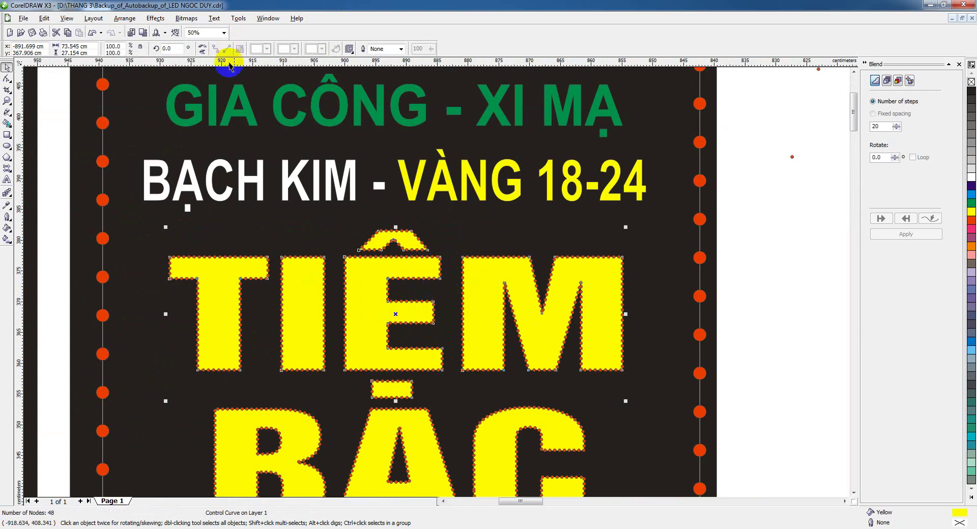
pyautogui.click(627, 286)
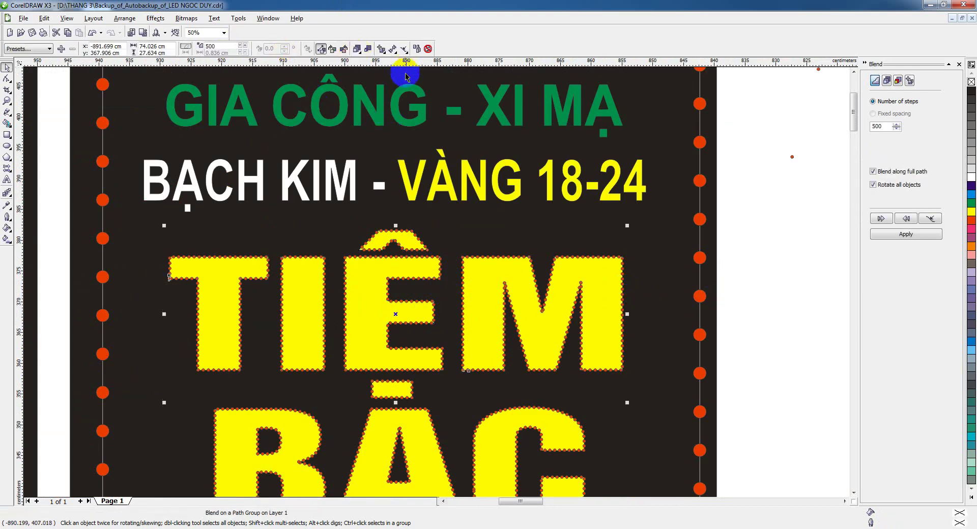
pyautogui.click(762, 313)
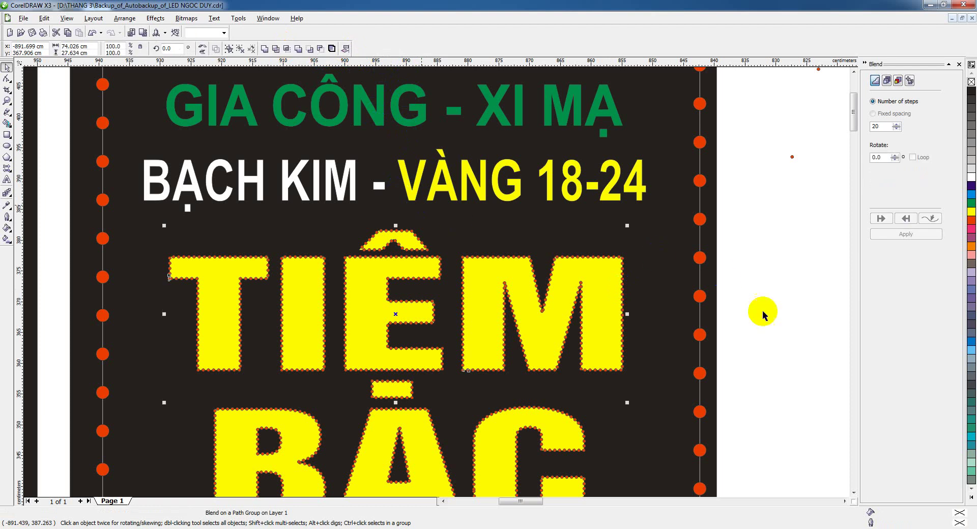
pyautogui.click(552, 278)
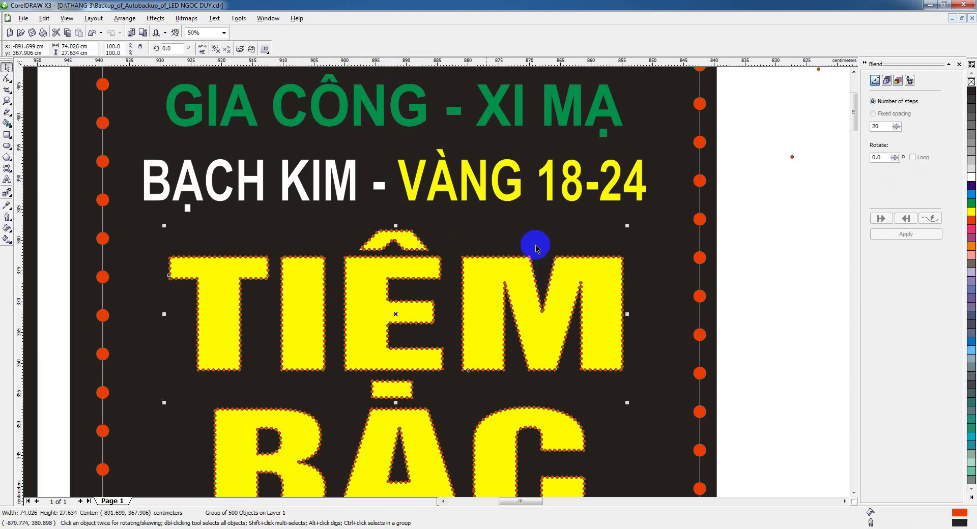
pyautogui.click(709, 305)
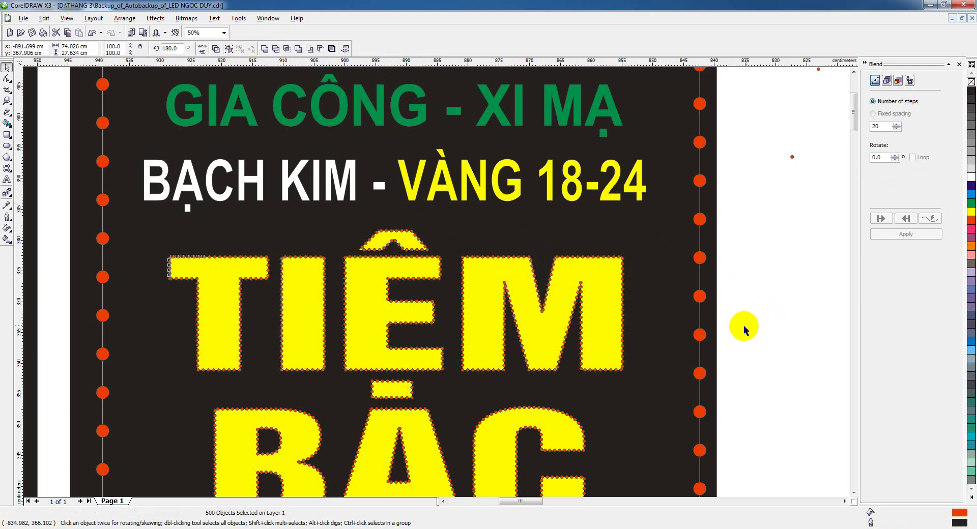
# - Delete the overlapping LED circle just below the M's right inner peak
pyautogui.scroll(2, 435, 275)
pyautogui.scroll(2, 403, 229)
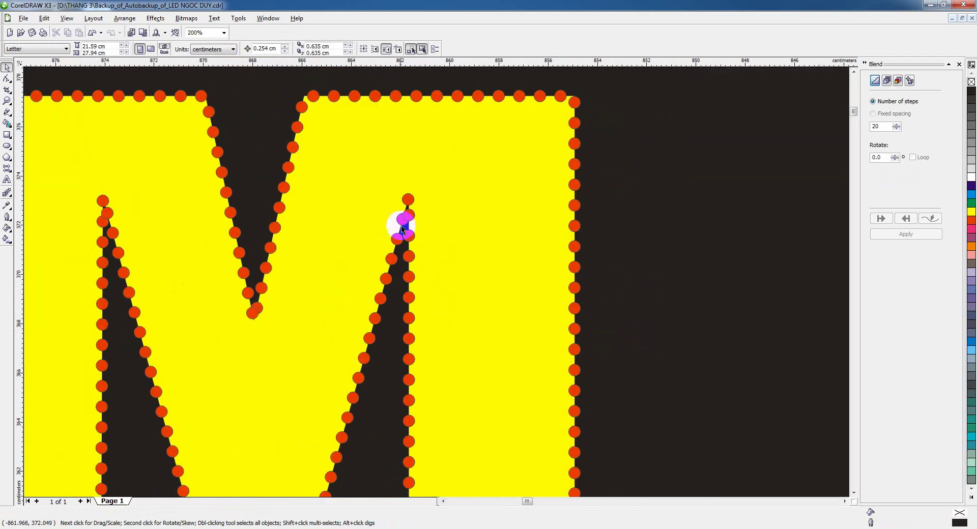
pyautogui.click(408, 218)
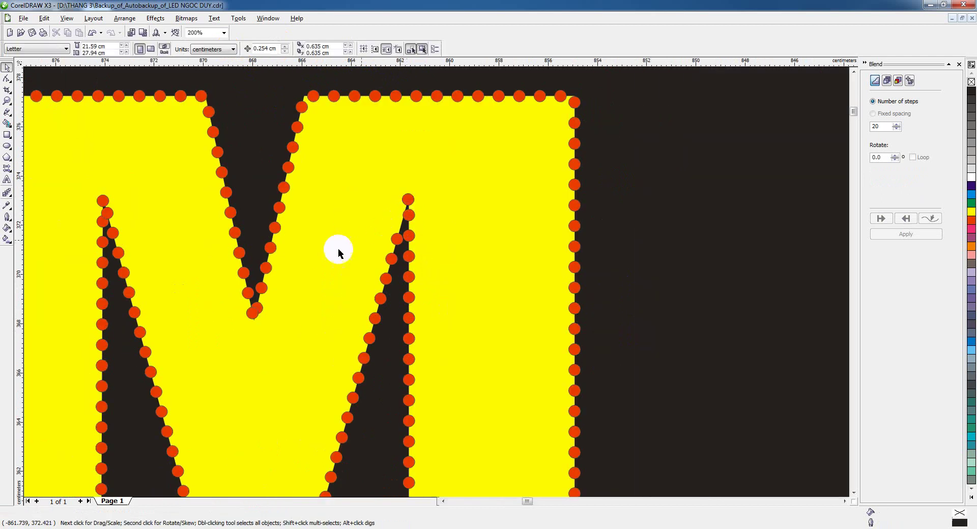
# - Reduce the doubled circles in the M's middle valley to one centred circle and delete the overlapping circle below its left inner peak
pyautogui.click(255, 312)
pyautogui.click(255, 312)
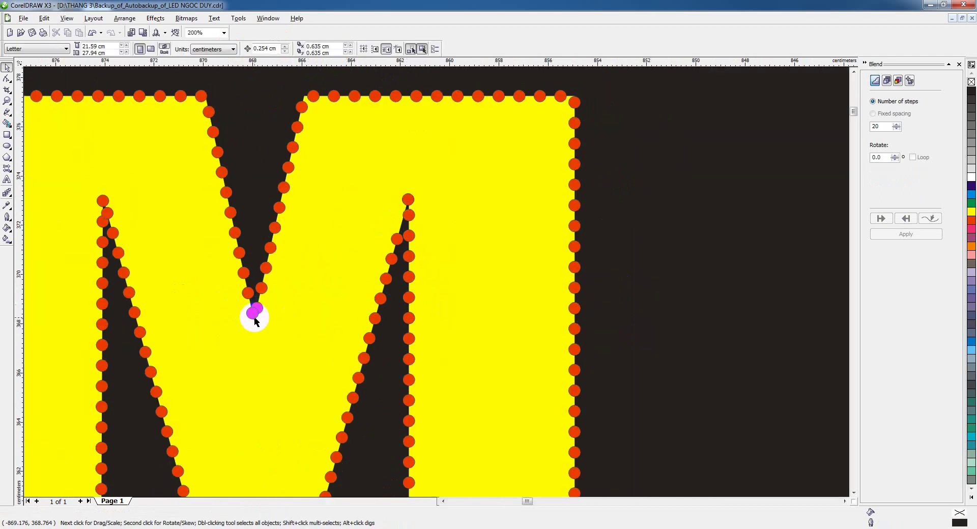
pyautogui.moveTo(255, 312); pyautogui.dragTo(250, 314)
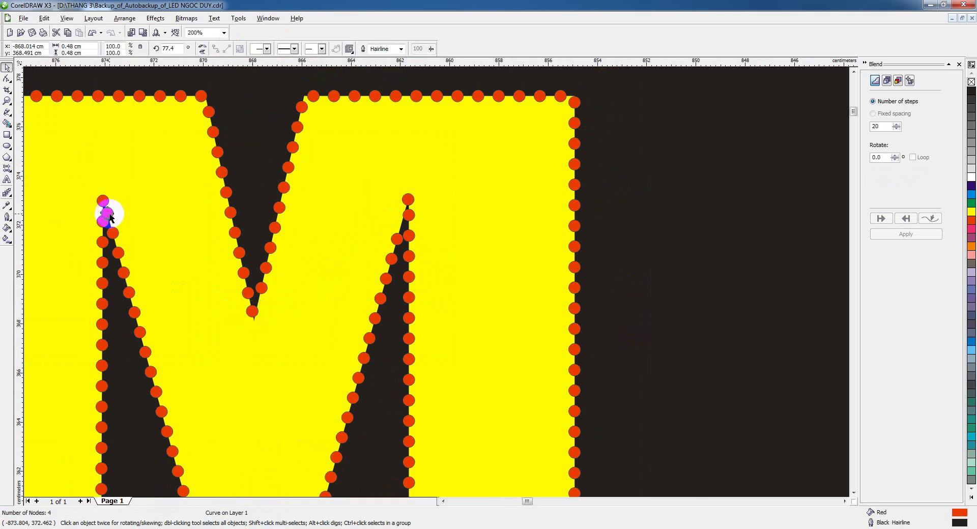
pyautogui.click(110, 214)
pyautogui.press('Delete')
pyautogui.scroll(-1, 246, 227)
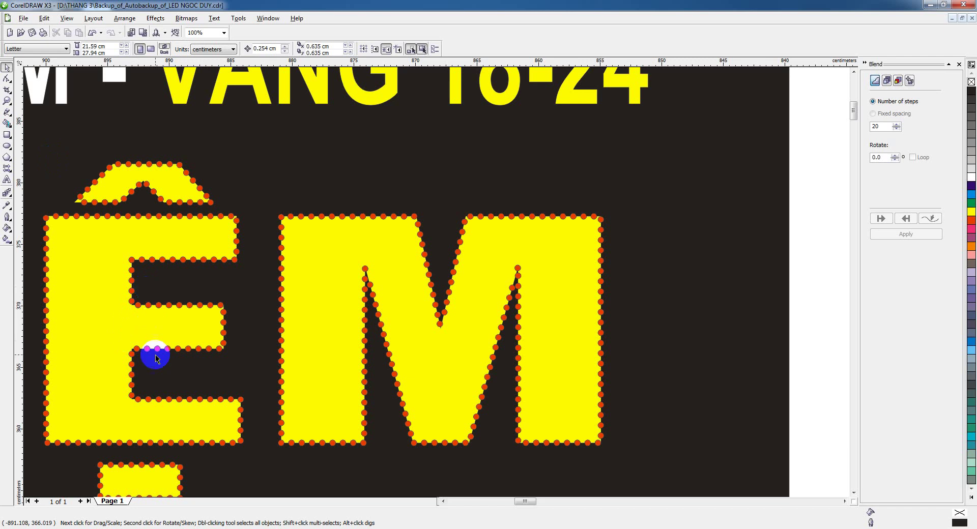
# - Break the LED blend around BẠC apart from its path and ungroup its circles
pyautogui.scroll(-1, 159, 408)
pyautogui.scroll(1, 318, 250)
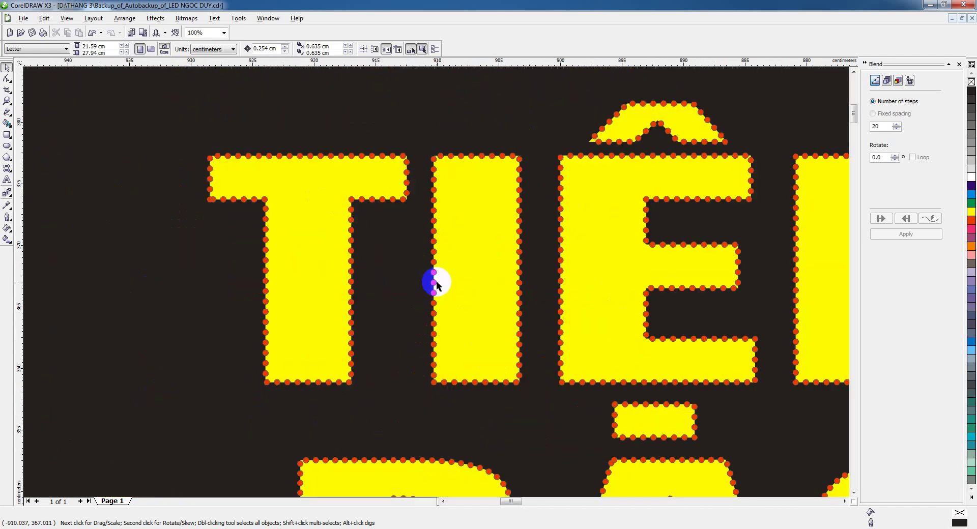
pyautogui.scroll(1, 245, 185)
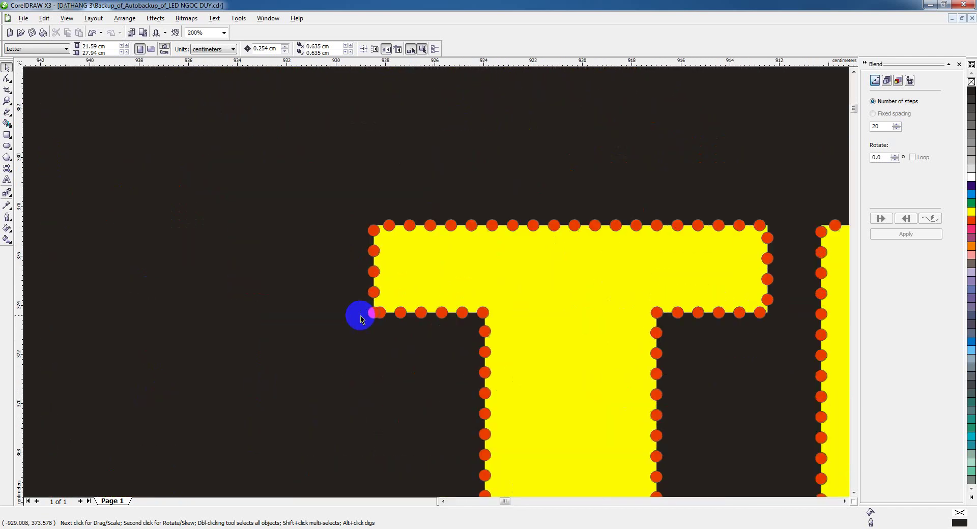
pyautogui.scroll(-1, 478, 273)
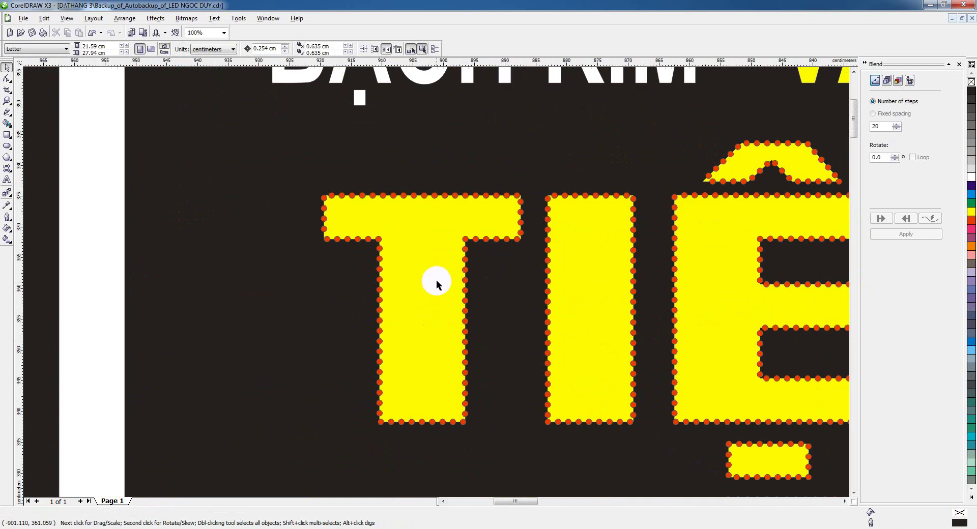
pyautogui.scroll(-1, 437, 279)
pyautogui.scroll(1, 435, 374)
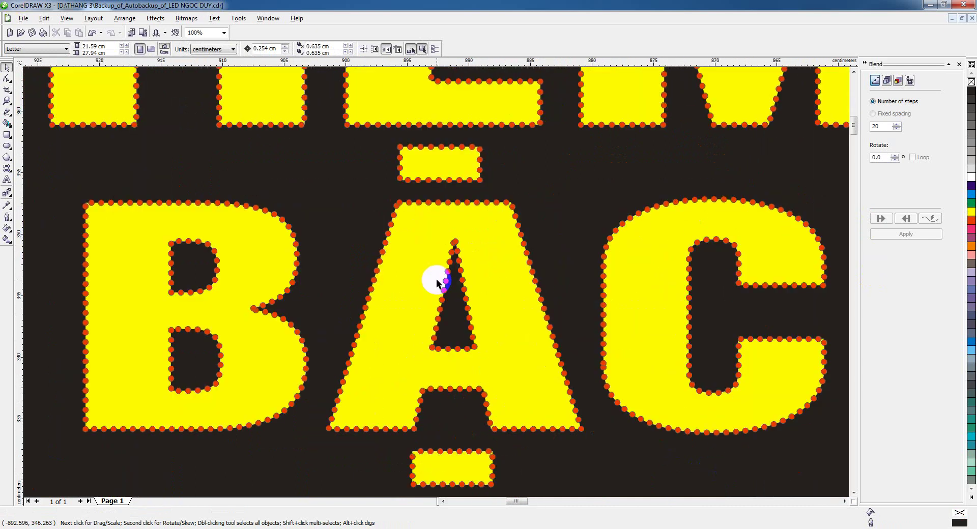
pyautogui.click(457, 244)
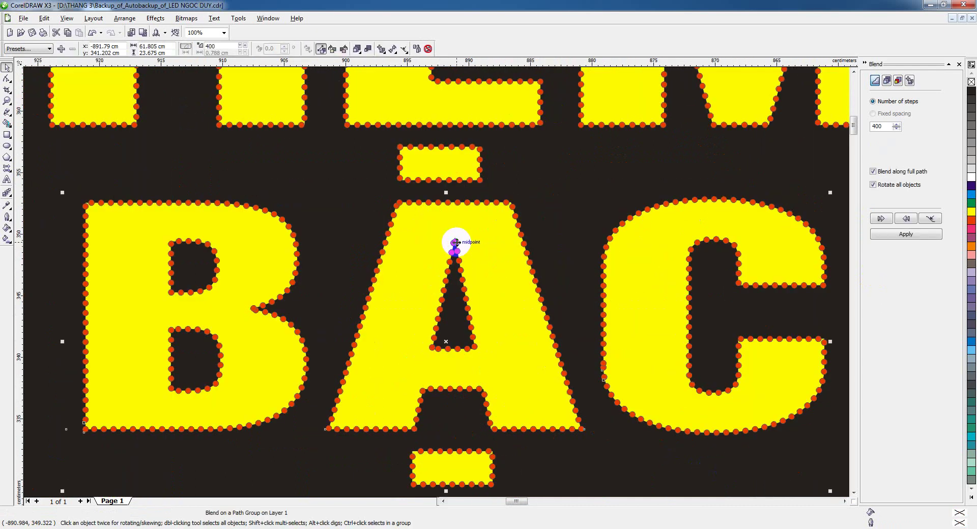
pyautogui.hotkey('ctrl', 'k')
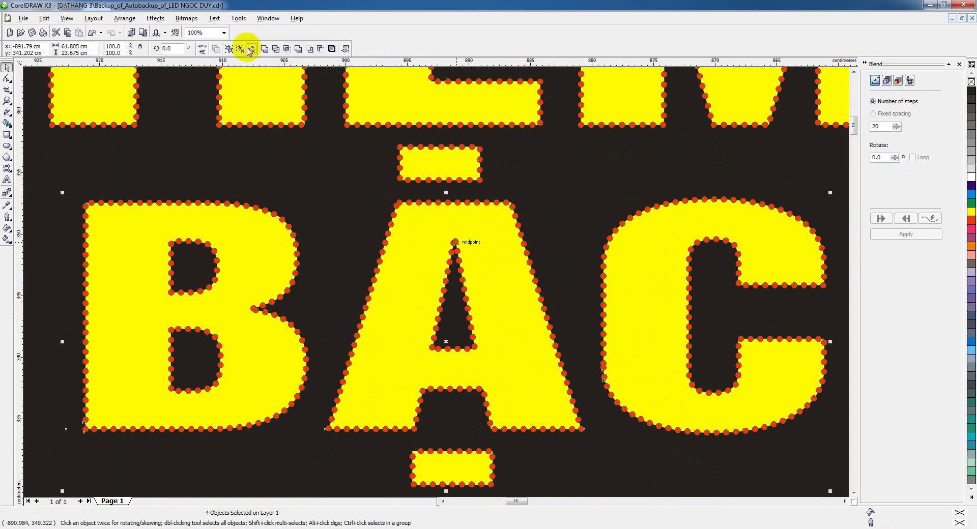
pyautogui.click(295, 166)
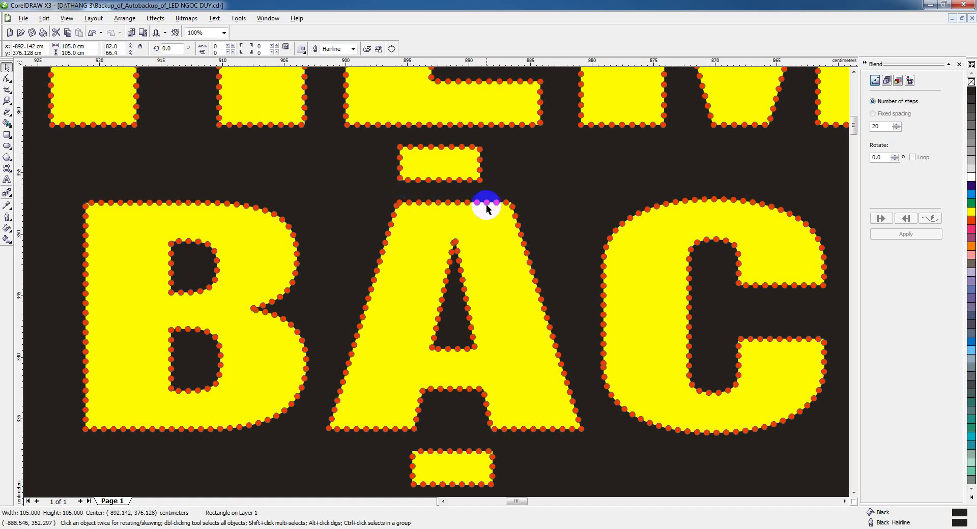
# - Delete the doubled LED circle at the upper-left corner of the dot mark below the Ê
pyautogui.scroll(1, 402, 153)
pyautogui.scroll(2, 438, 285)
pyautogui.click(432, 264)
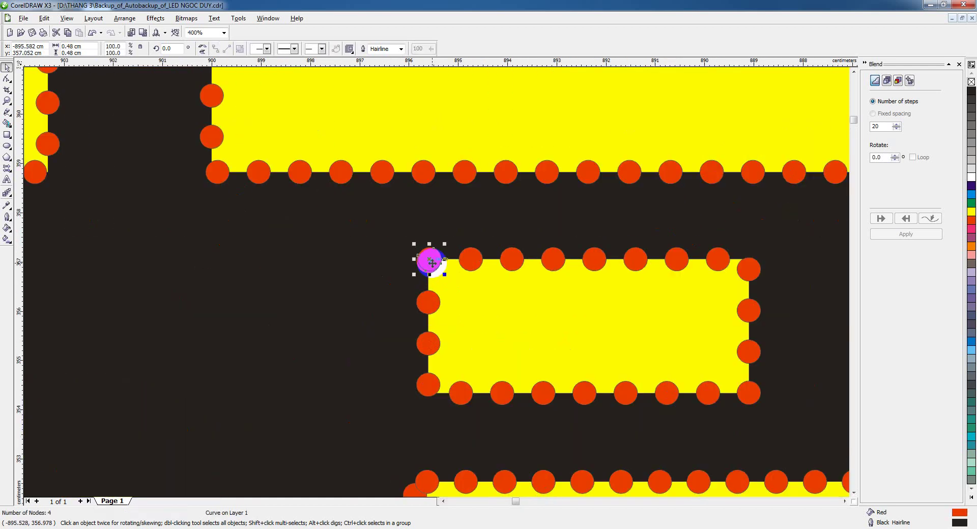
pyautogui.press('Delete')
pyautogui.scroll(-2, 666, 371)
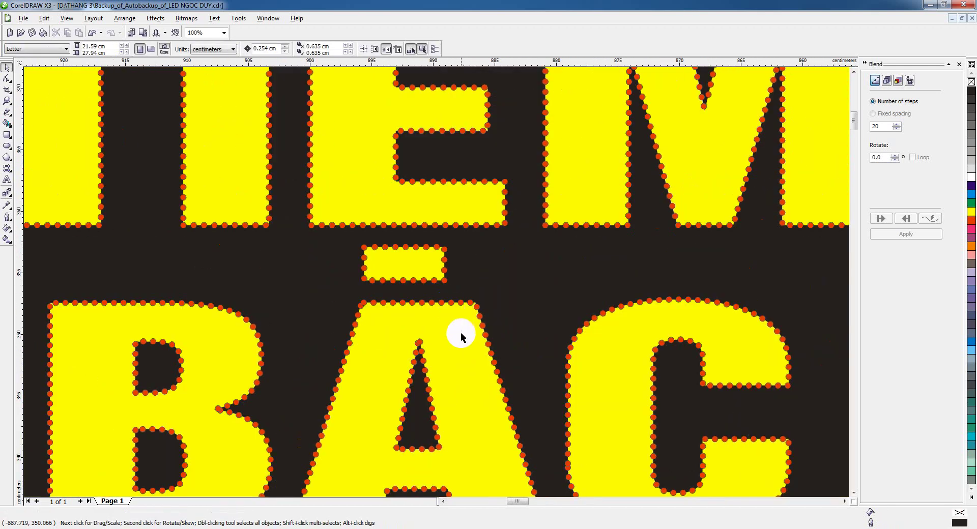
# - Remove the doubled circles at the A's inner peak and upper-left outer corner, centring a single circle at each spot
pyautogui.scroll(2, 437, 279)
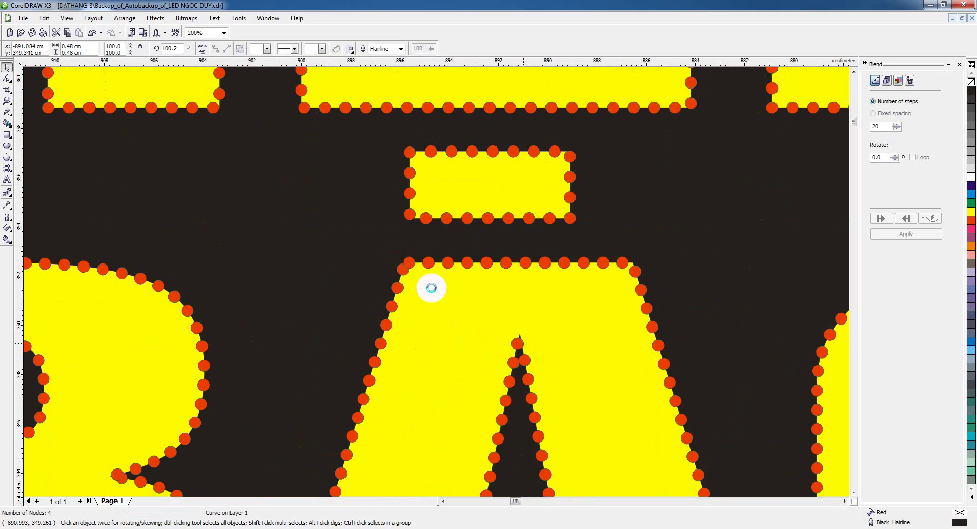
pyautogui.scroll(1, 405, 275)
pyautogui.moveTo(439, 286); pyautogui.dragTo(442, 266)
pyautogui.scroll(-3, 453, 296)
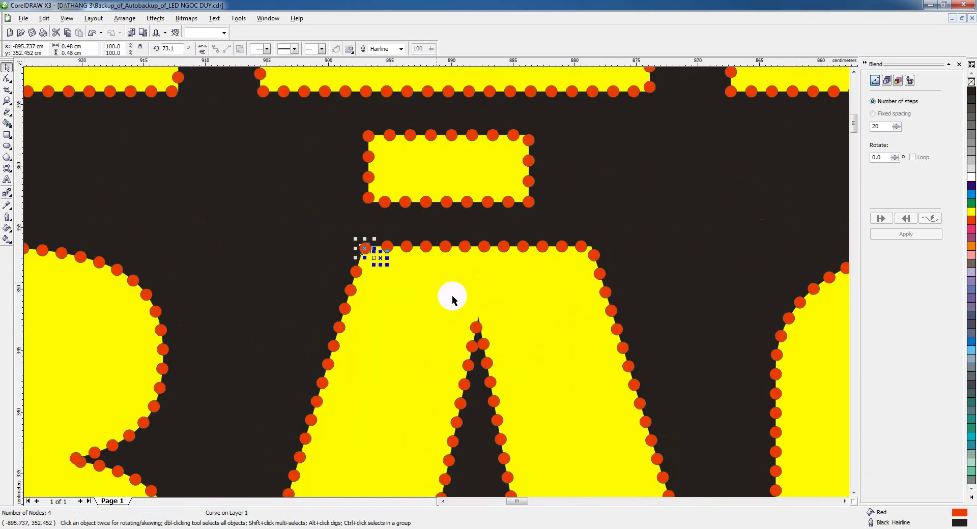
pyautogui.scroll(2, 458, 350)
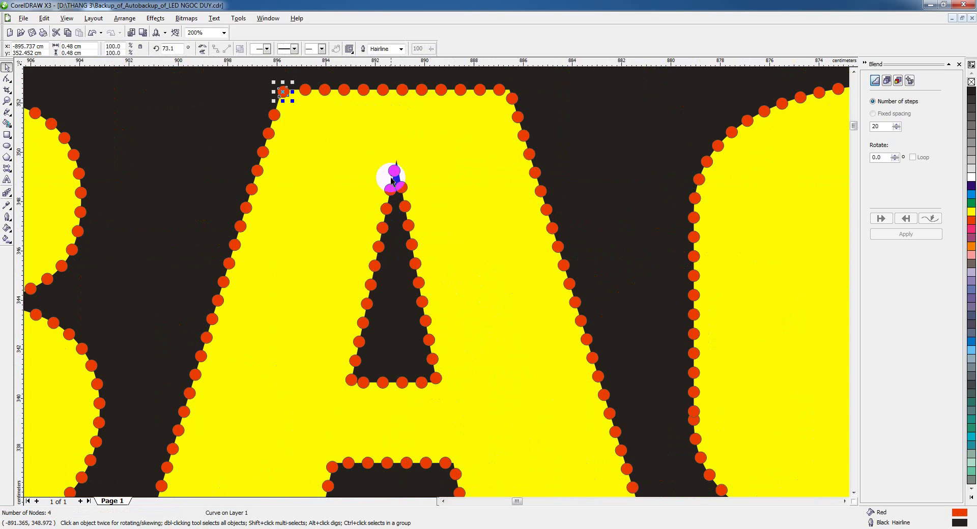
pyautogui.scroll(-2, 568, 289)
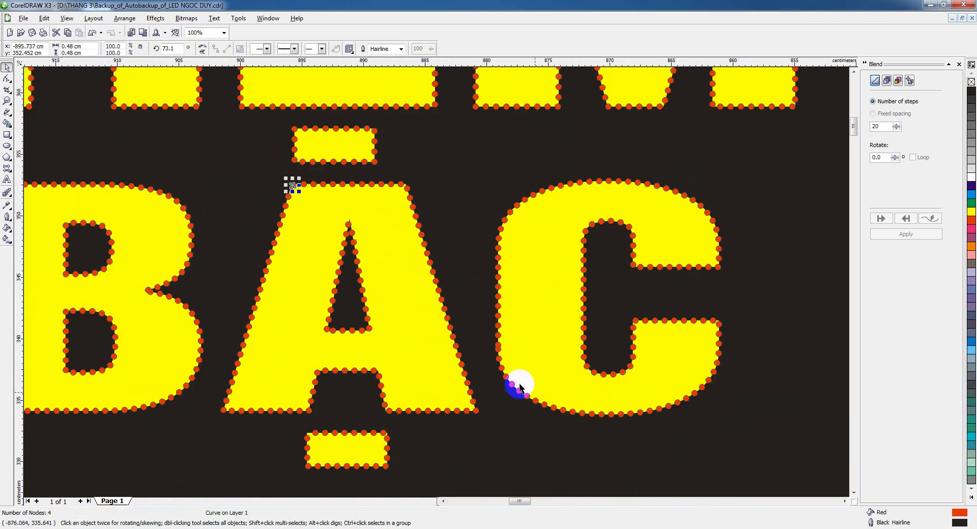
# - Remove the overlapping circle on the C's outer left edge and move the neighbouring circles to even out the spacing
pyautogui.scroll(3, 437, 285)
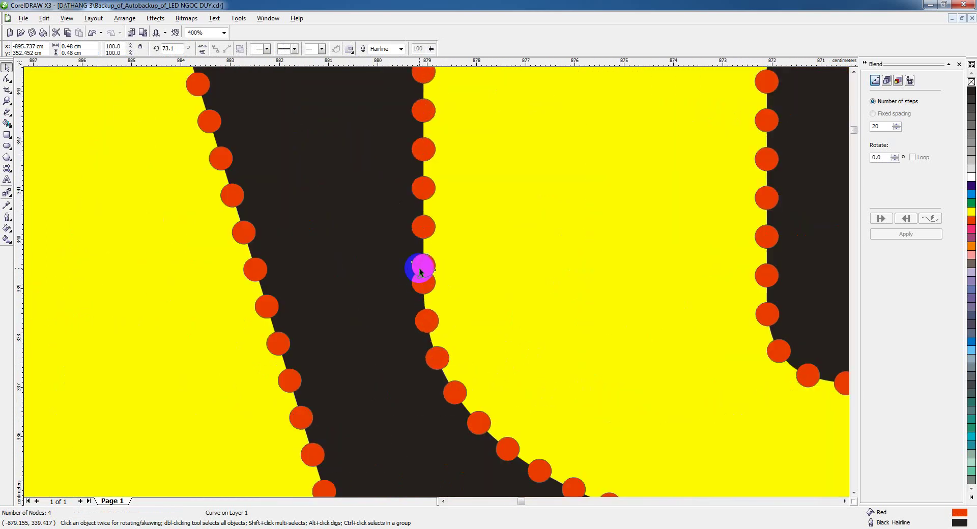
pyautogui.moveTo(421, 272); pyautogui.dragTo(423, 199)
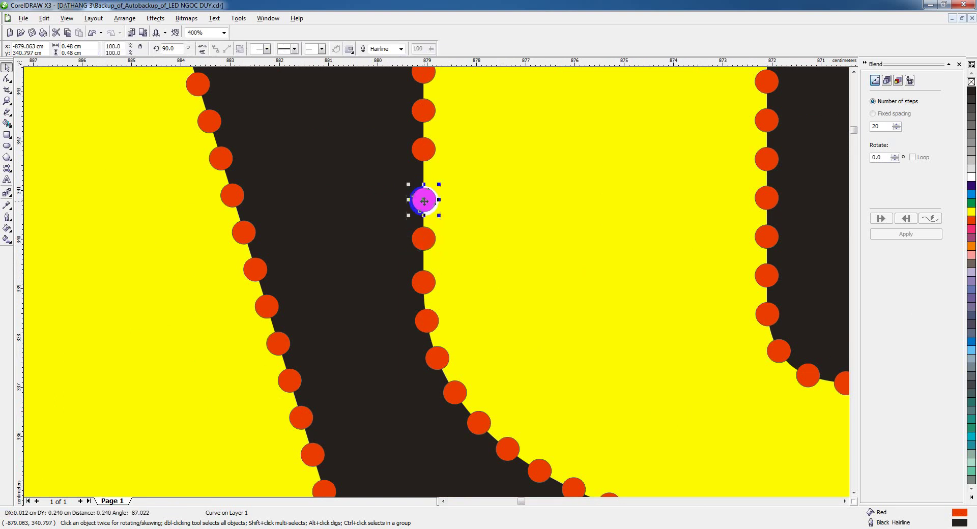
pyautogui.scroll(-3, 436, 281)
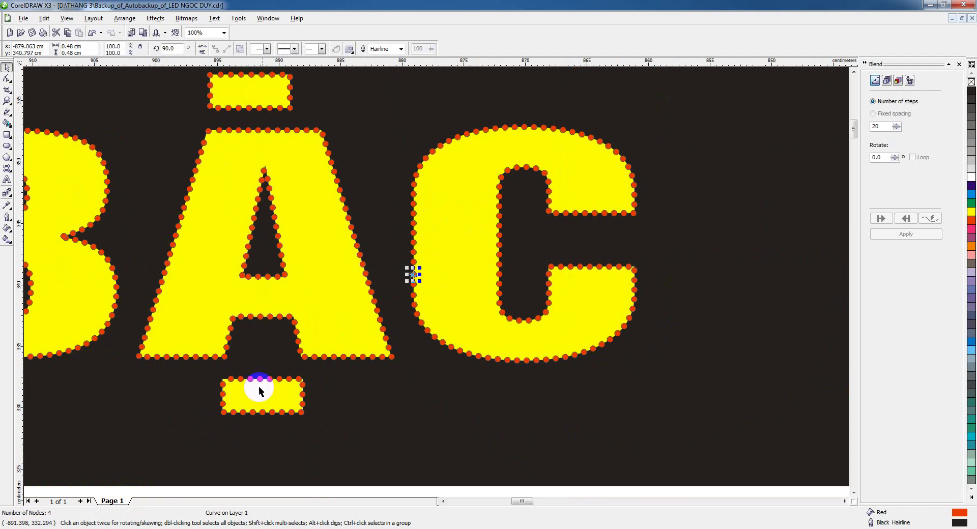
# - Delete the two leftover frame circles in the upper-left corner of the right sign
pyautogui.scroll(-3, 437, 287)
pyautogui.scroll(-2, 437, 286)
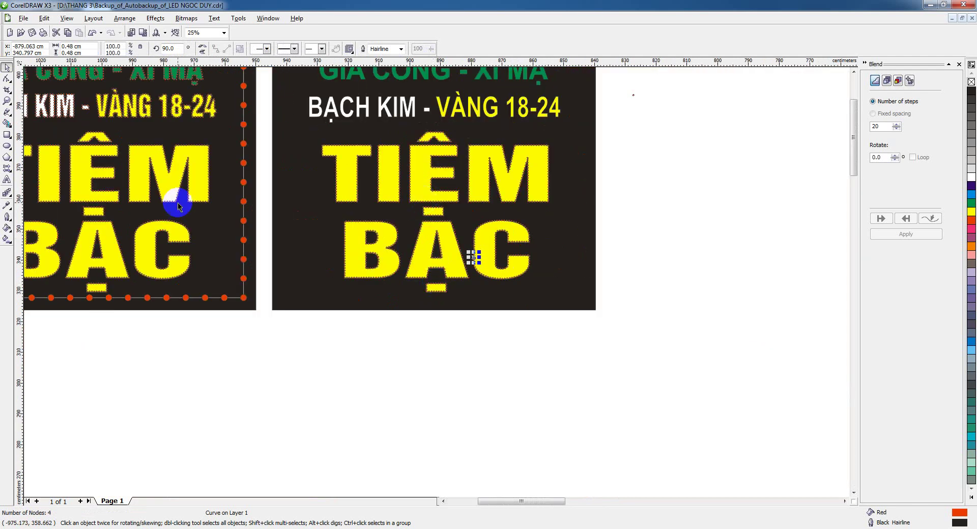
pyautogui.scroll(-1, 437, 286)
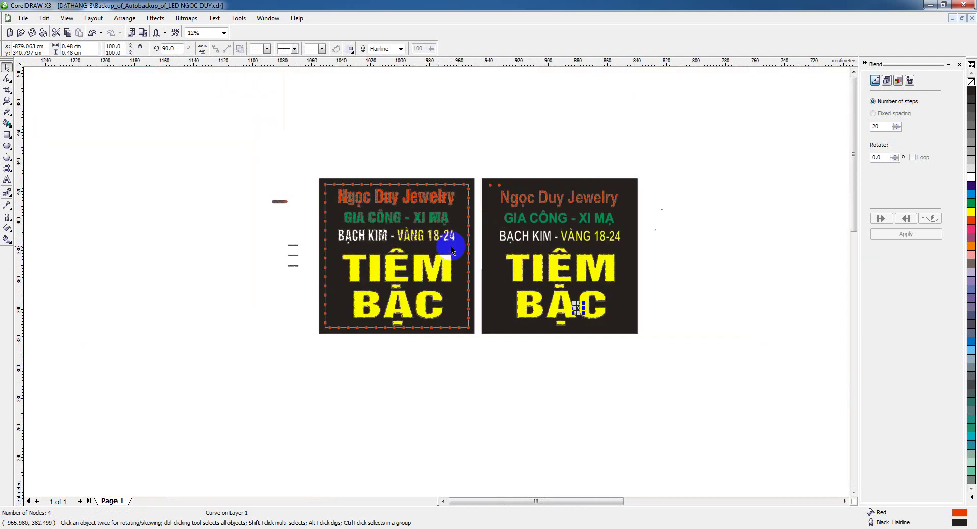
pyautogui.click(492, 189)
pyautogui.click(489, 185)
pyautogui.keyDown('shift'); pyautogui.click(500, 185); pyautogui.keyUp('shift')
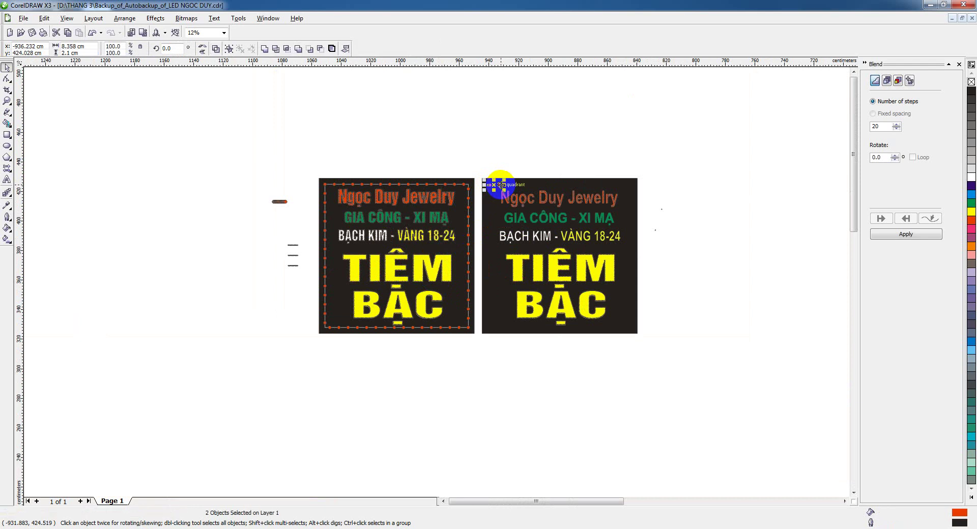
pyautogui.press('Delete')
# - Copy the left sign's LED frame, blended circles with their path, onto the right sign at the same height
pyautogui.scroll(1, 466, 242)
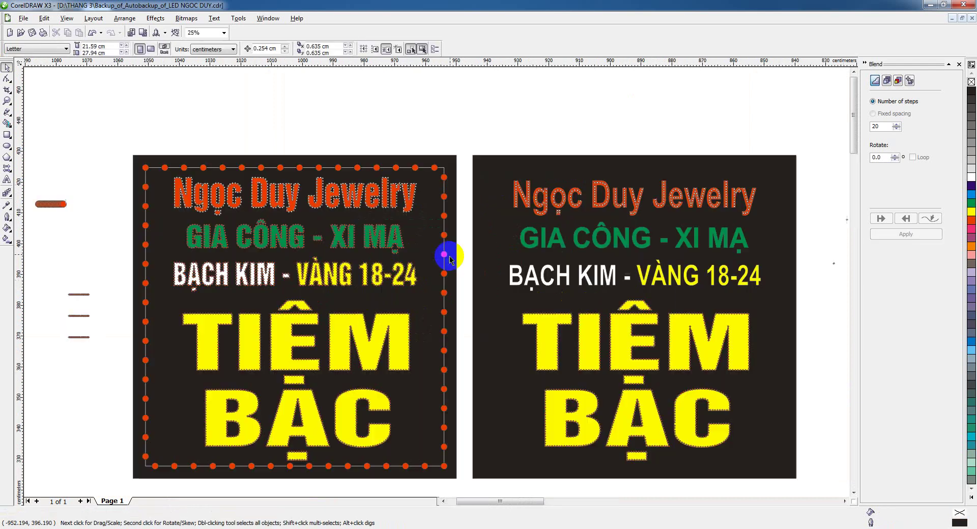
pyautogui.click(448, 259)
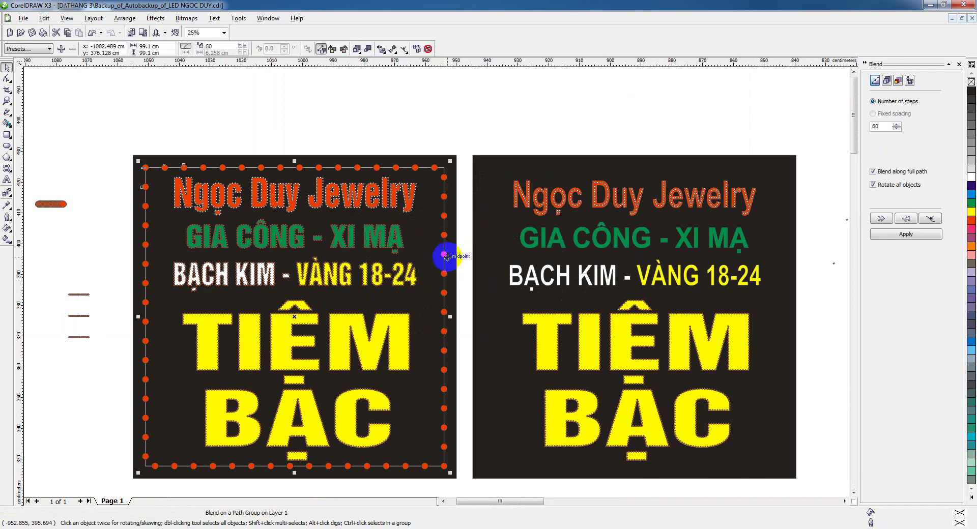
pyautogui.moveTo(446, 256); pyautogui.dragTo(786, 241)
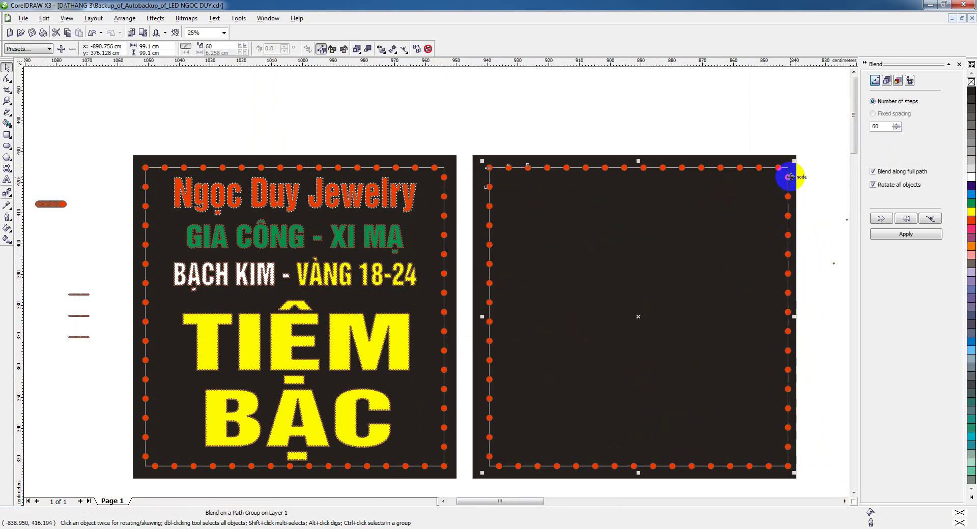
# - Recolour the LED circles of the right sign's frame yellow by filling the blend's control circles
pyautogui.click(972, 82)
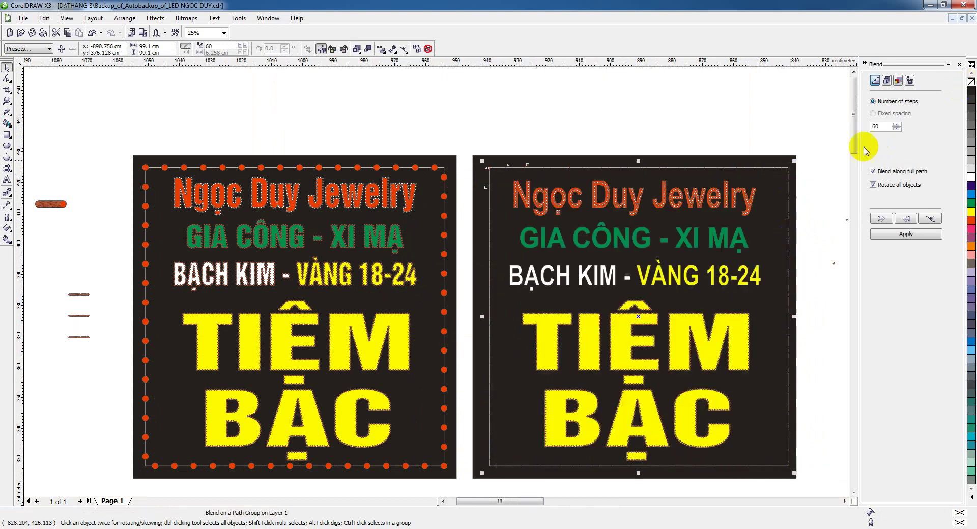
pyautogui.click(775, 166)
pyautogui.click(687, 132)
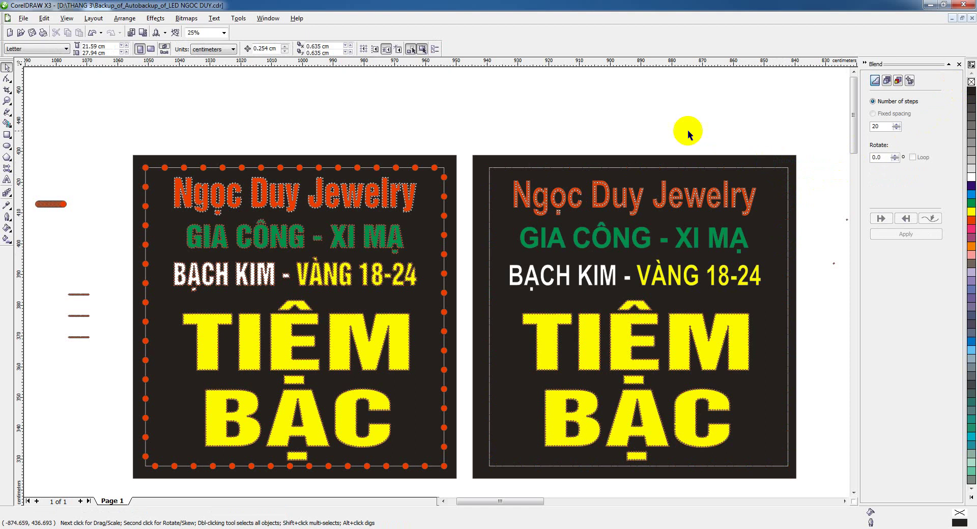
pyautogui.moveTo(472, 141); pyautogui.dragTo(493, 191)
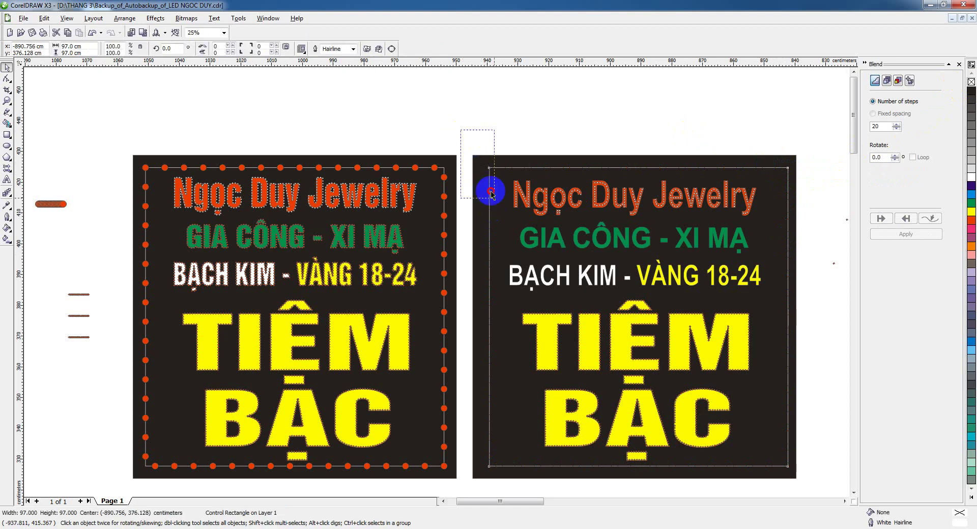
pyautogui.click(972, 211)
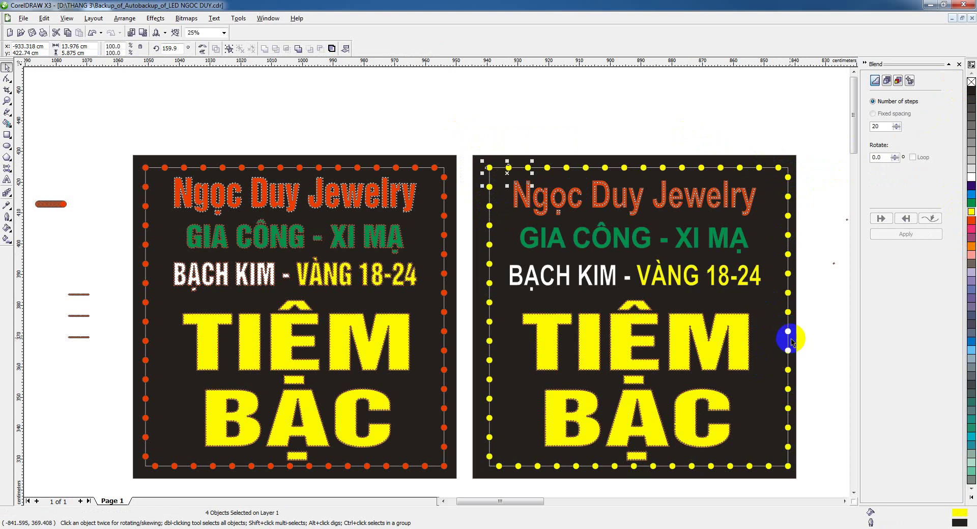
# - Narrow the right sign's frame path to about 94.4 cm wide by bringing in its right side
pyautogui.click(779, 136)
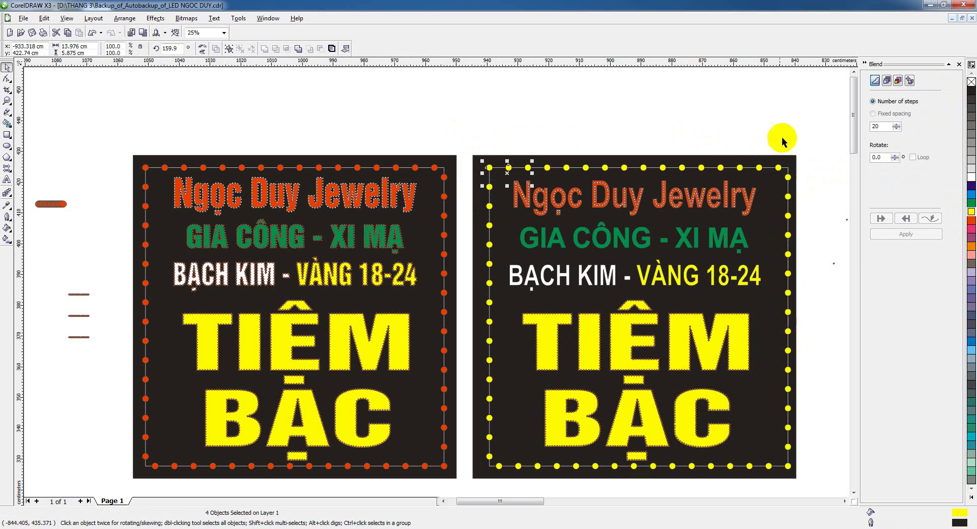
pyautogui.click(787, 176)
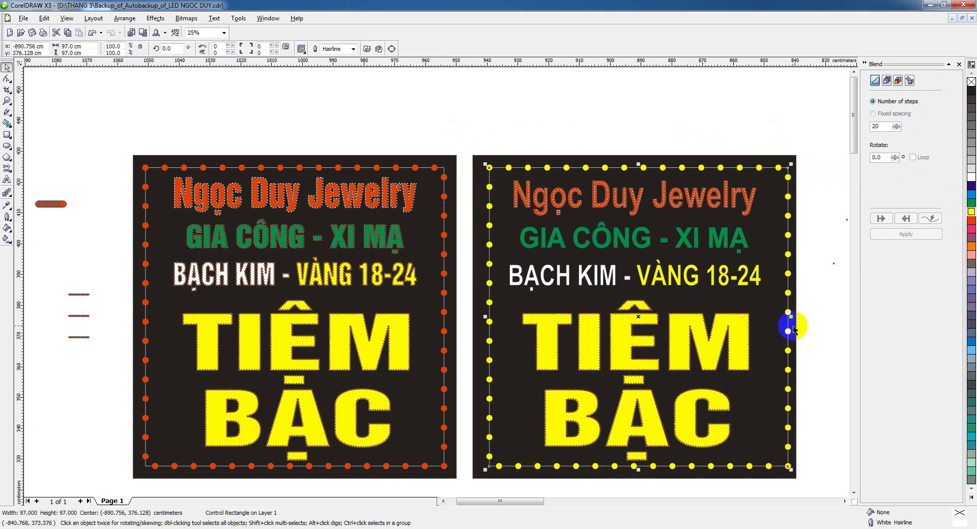
pyautogui.moveTo(791, 317); pyautogui.dragTo(786, 316)
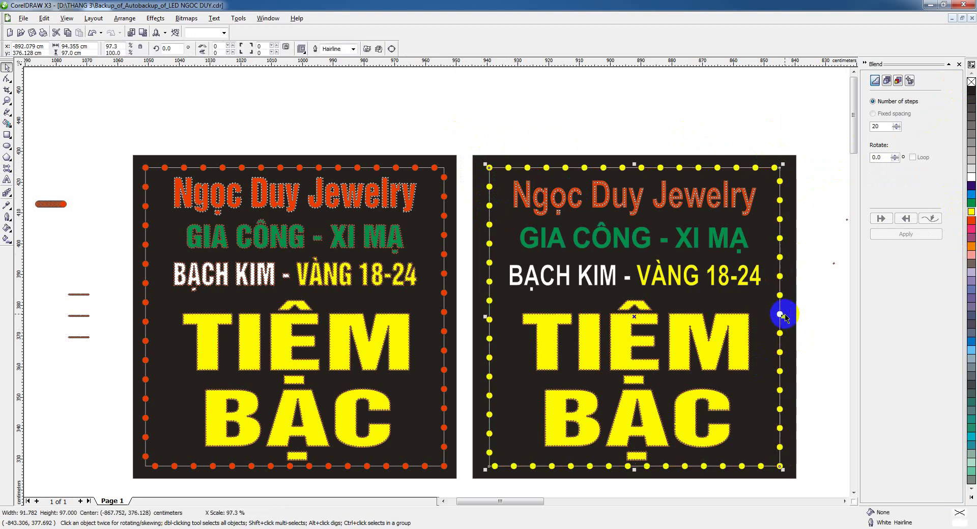
pyautogui.keyDown('shift'); pyautogui.click(788, 310); pyautogui.keyUp('shift')
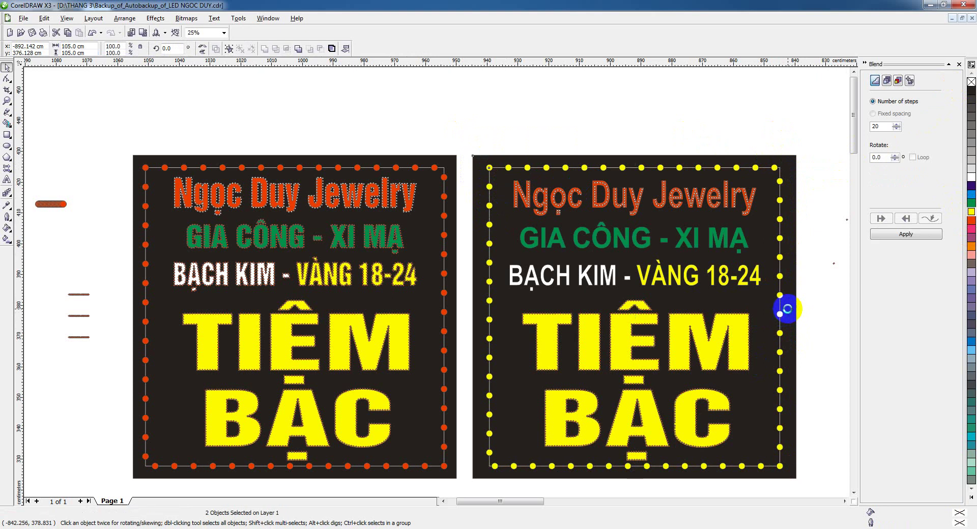